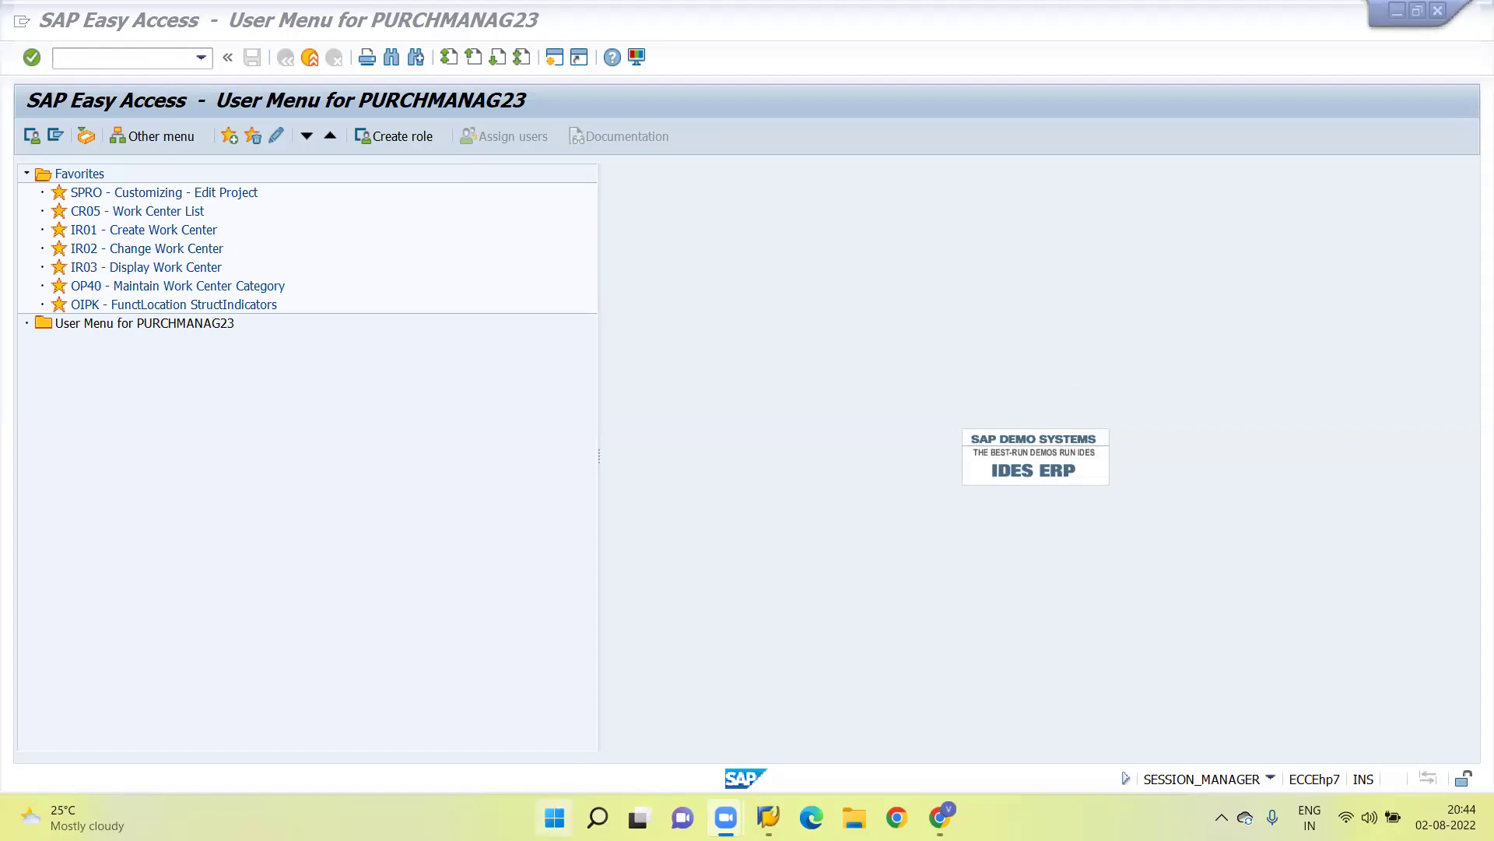
Launch Excel and create a new blank workbook.
left_click(555, 818)
left_click(700, 241)
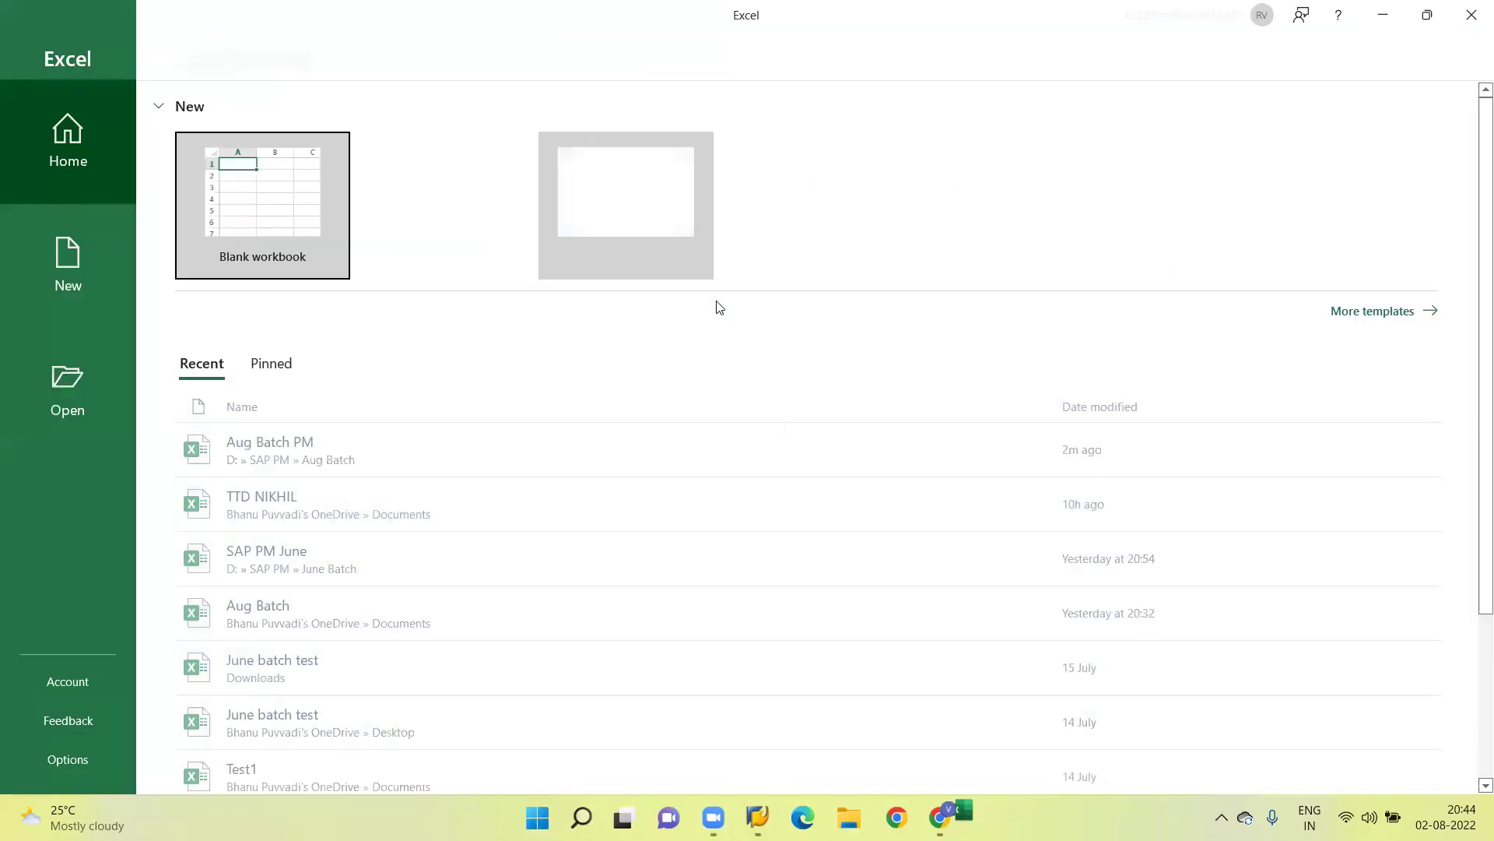
left_click(198, 200)
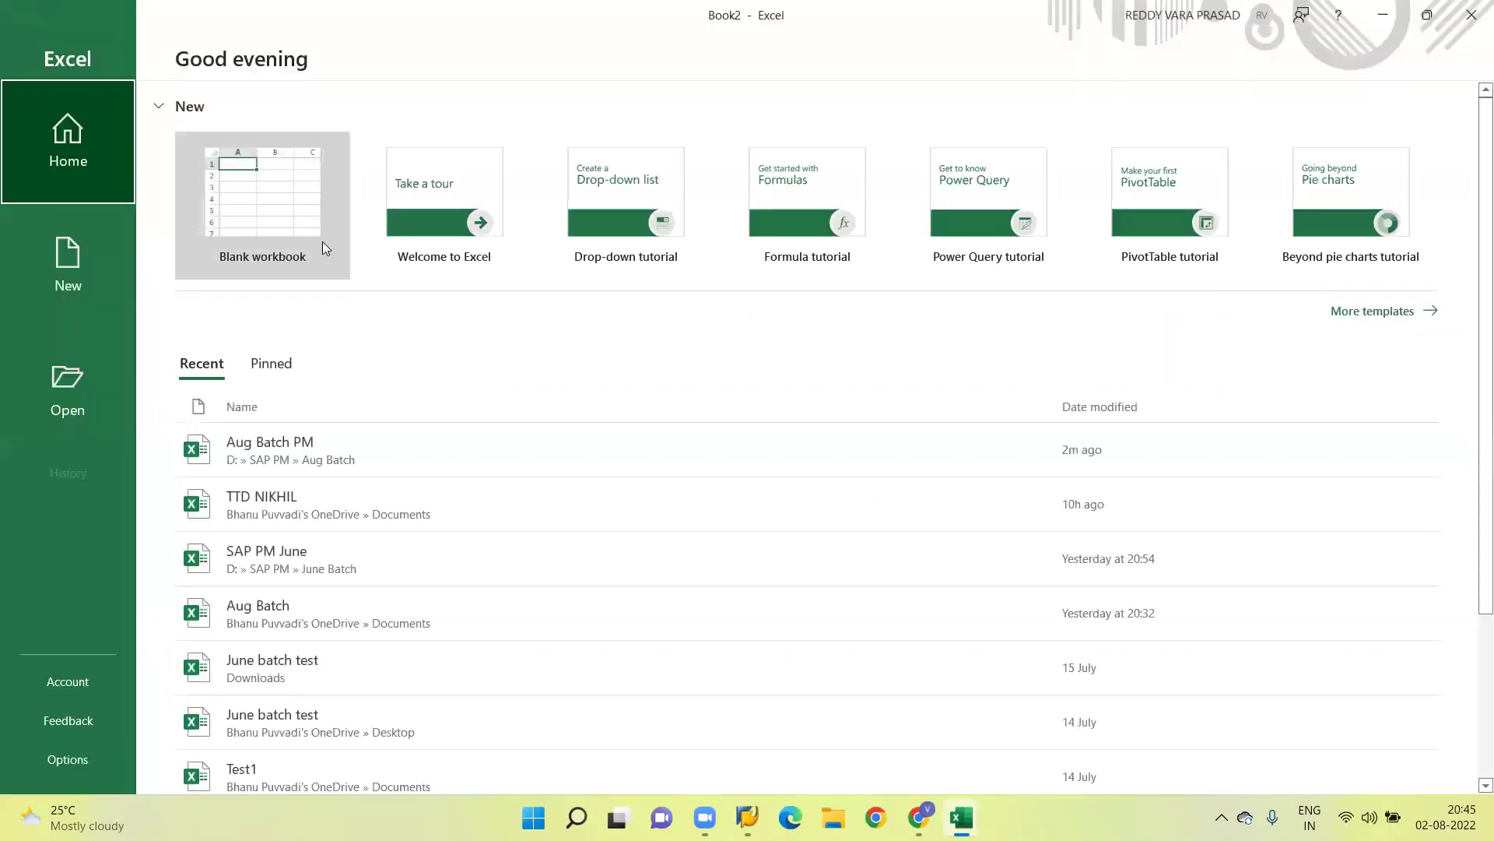
left_click(322, 242)
left_click(322, 242)
Enter the note "in equipment tech id field should be mandatory" in cell I6.
left_click(542, 343)
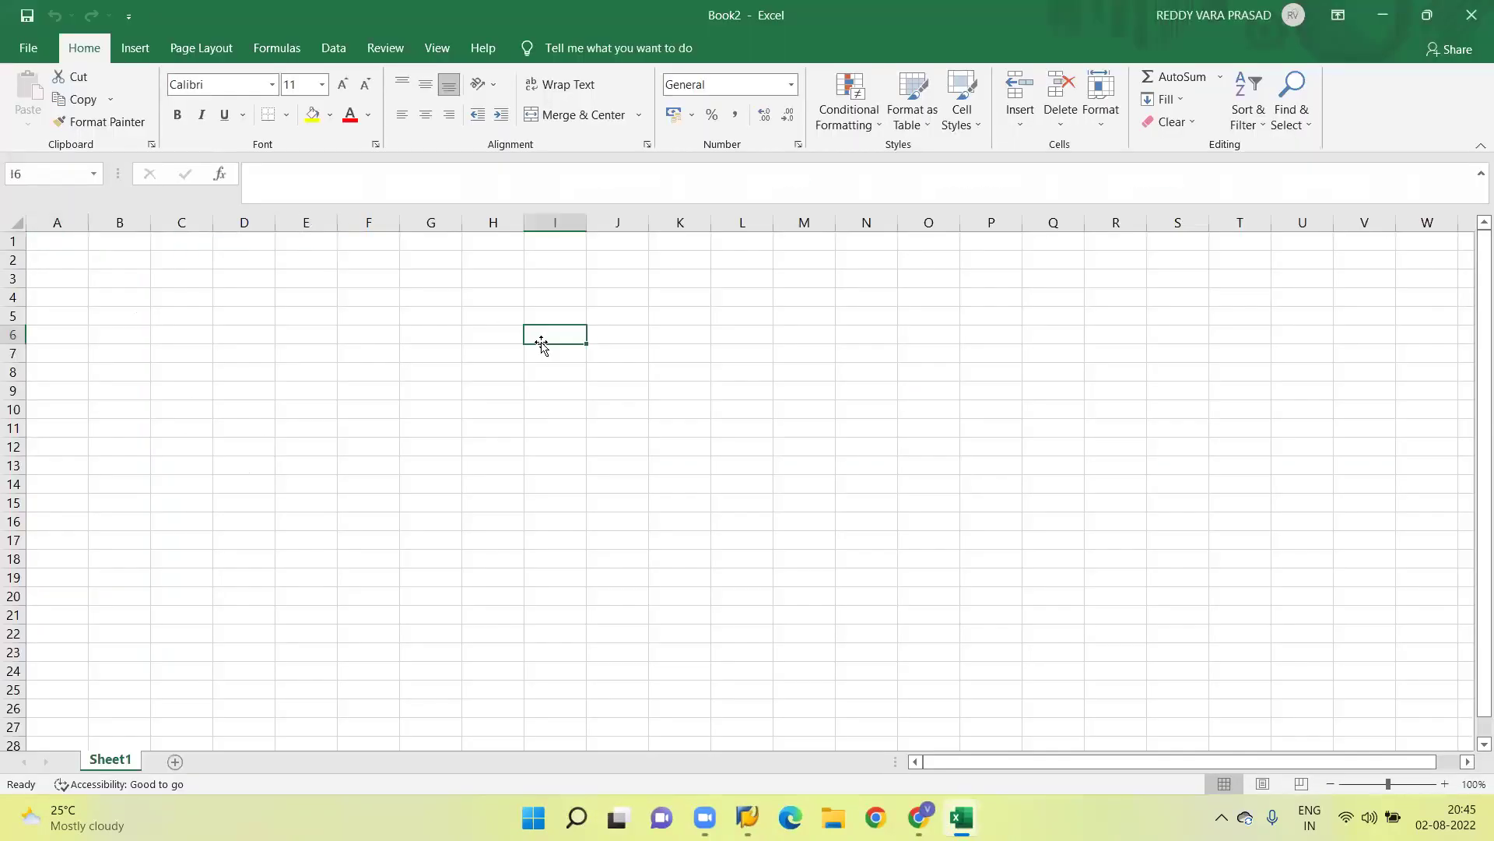
type("in equiop")
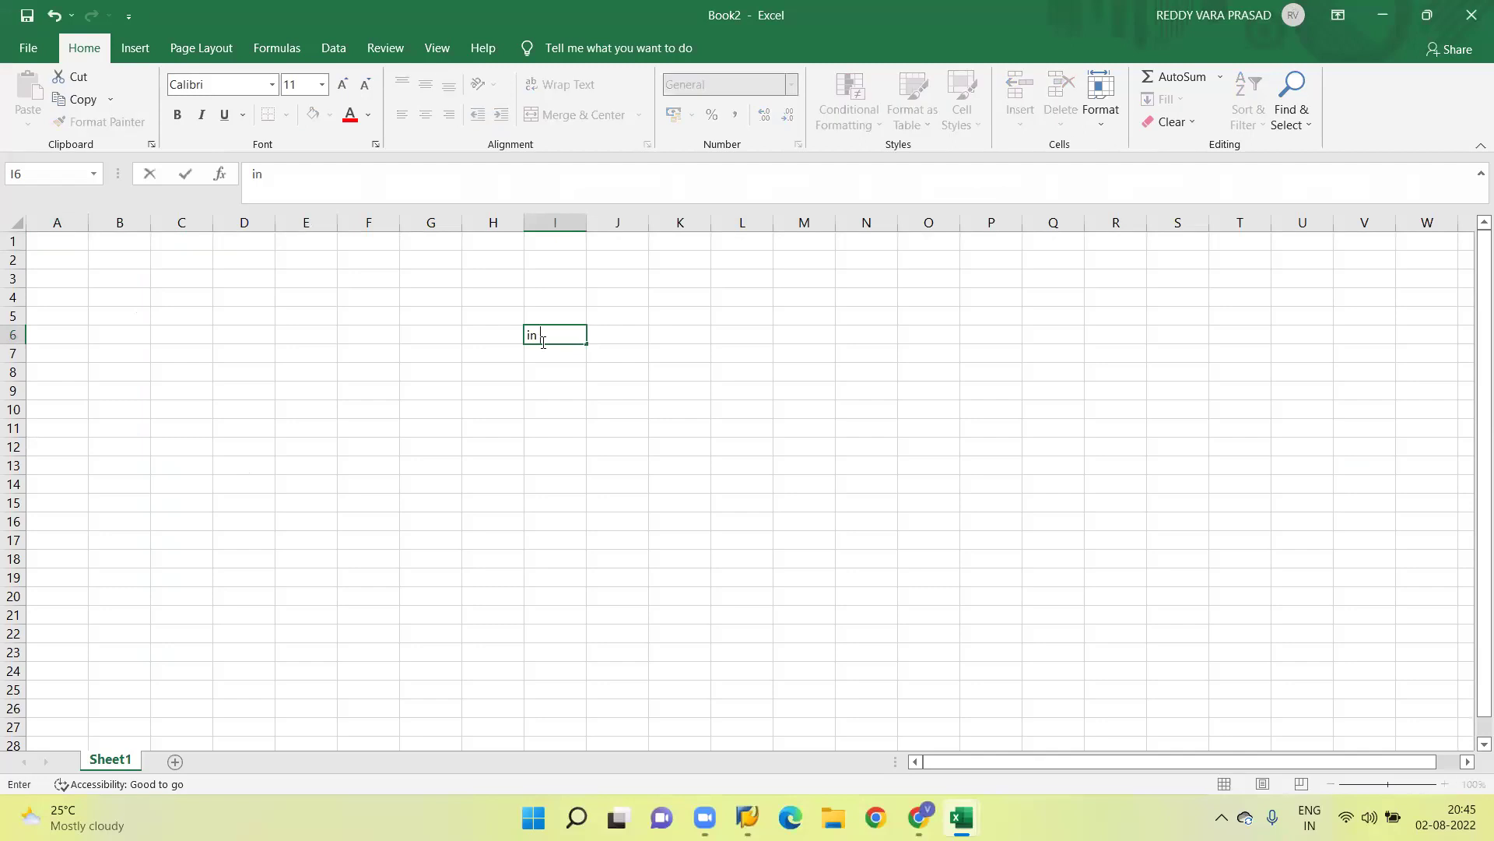
key("BackSpace")
key("BackSpace")
key("BackSpace")
type("ipment tech id fiel")
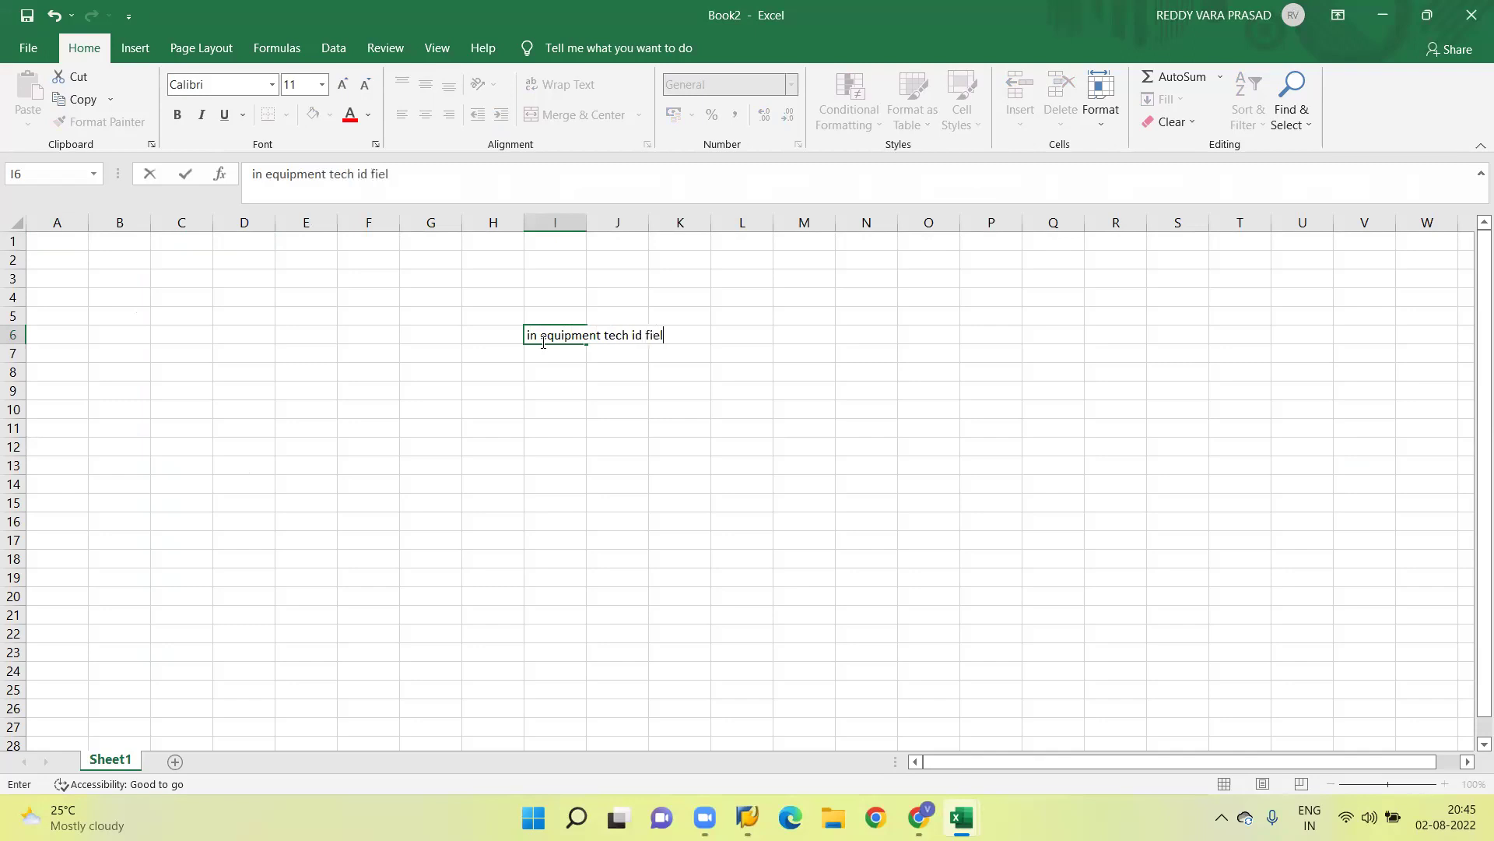
type("d should be ma")
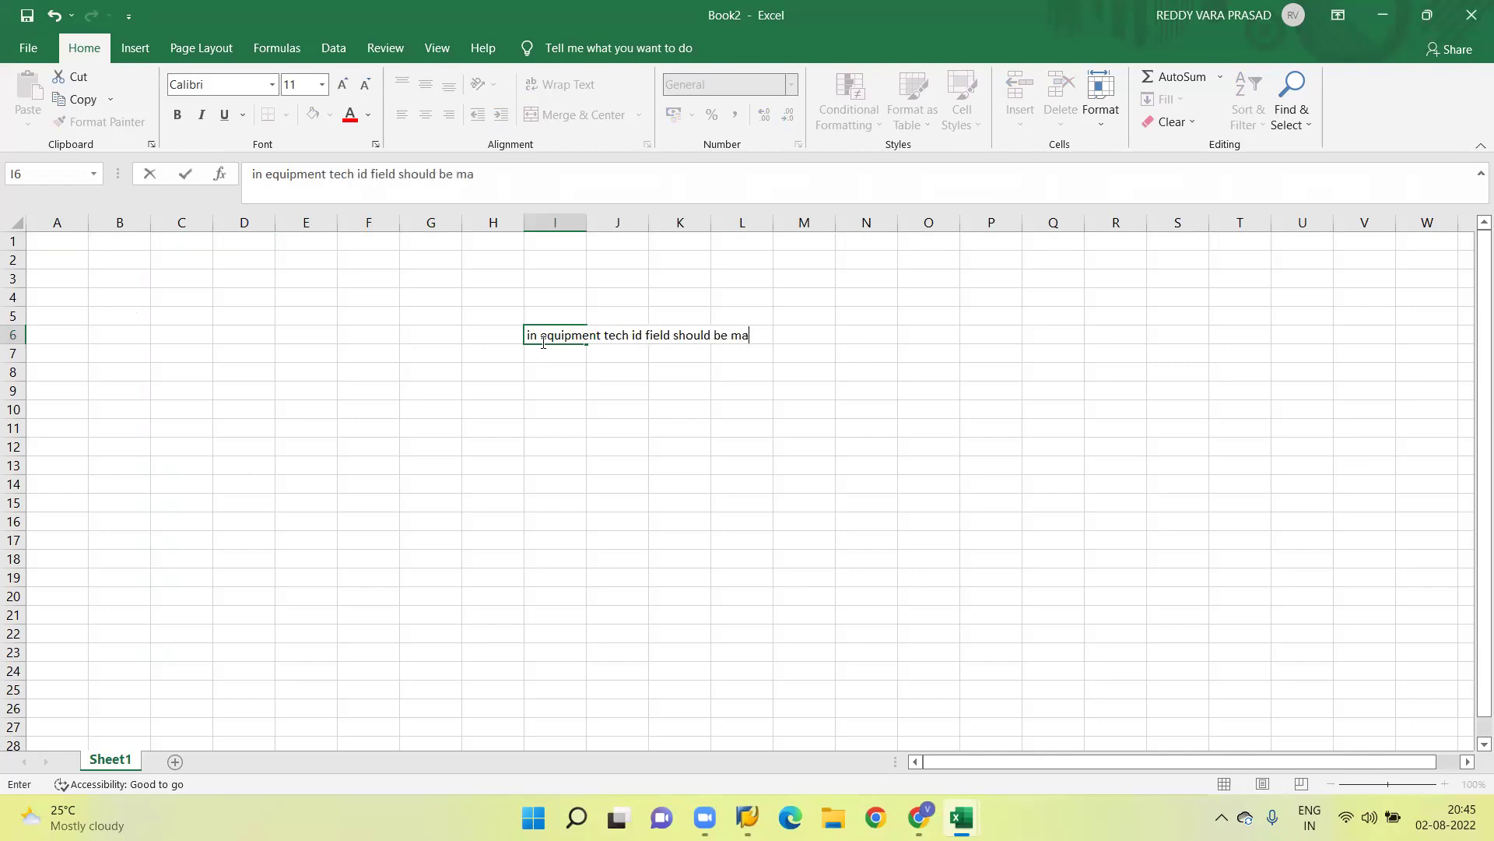
type("ndatory")
key("Return")
key("Return")
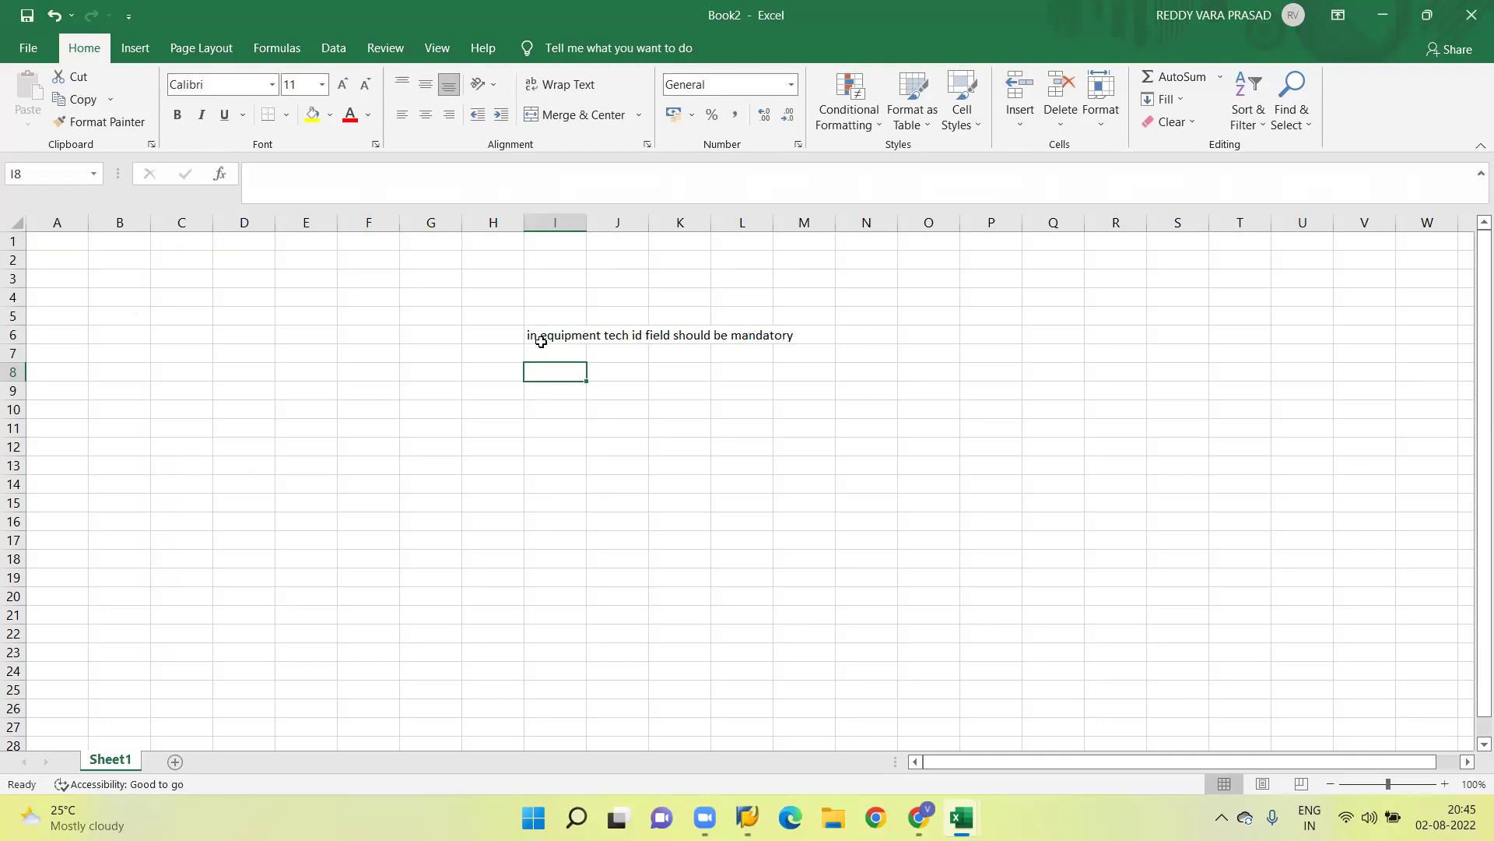
Add the note "for only plant 2000" in cell I8.
type("for onle")
key("BackSpace")
type("y plant ")
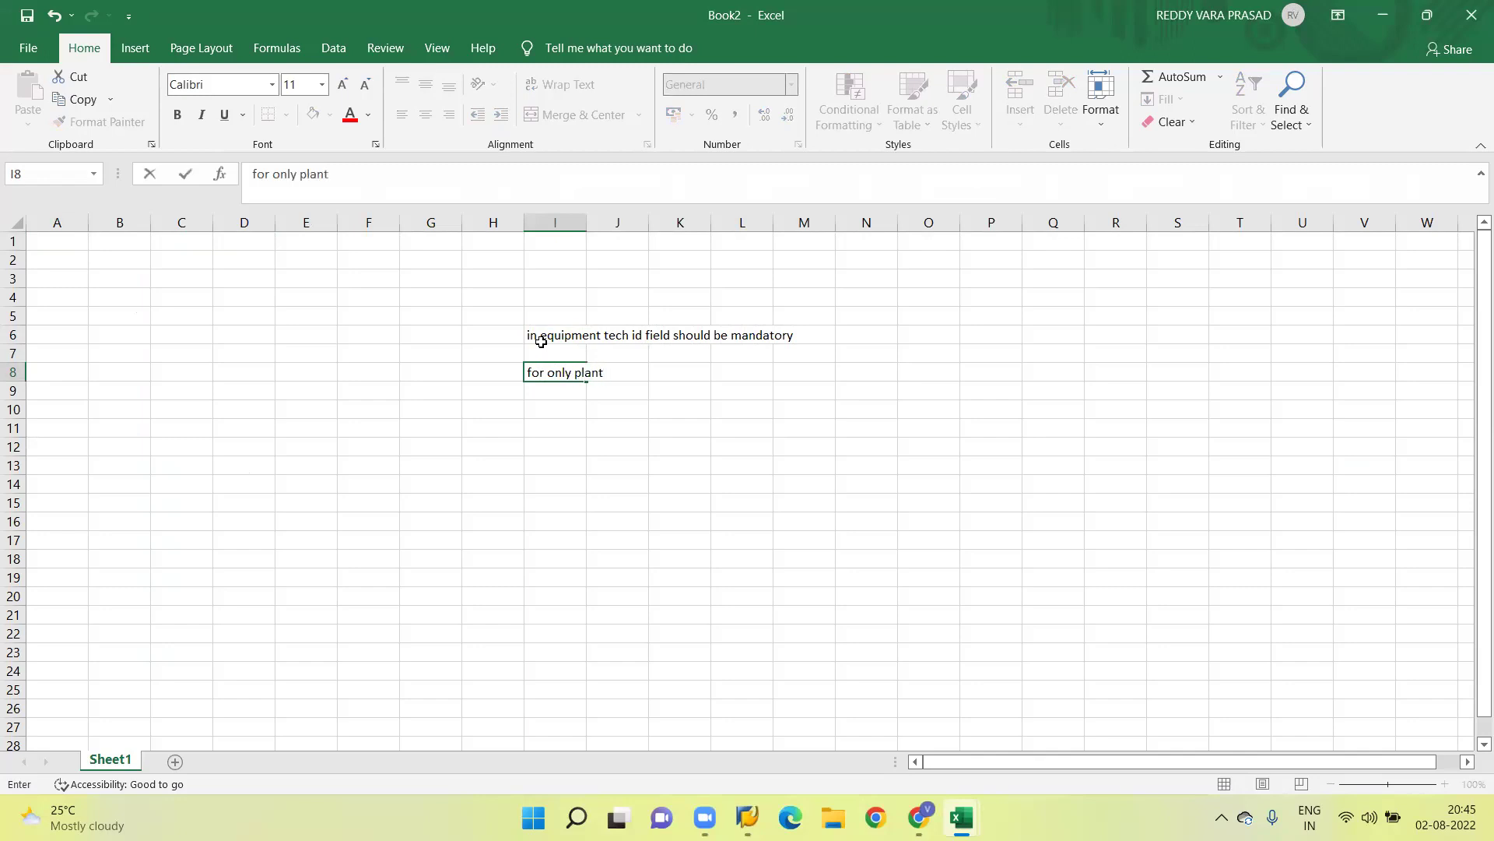
type("2000")
key("Return")
key("Return")
Write "assume we have 2 plants" in cell I10 and list plants 1000 in I12 and 2000 in I14.
type("assume")
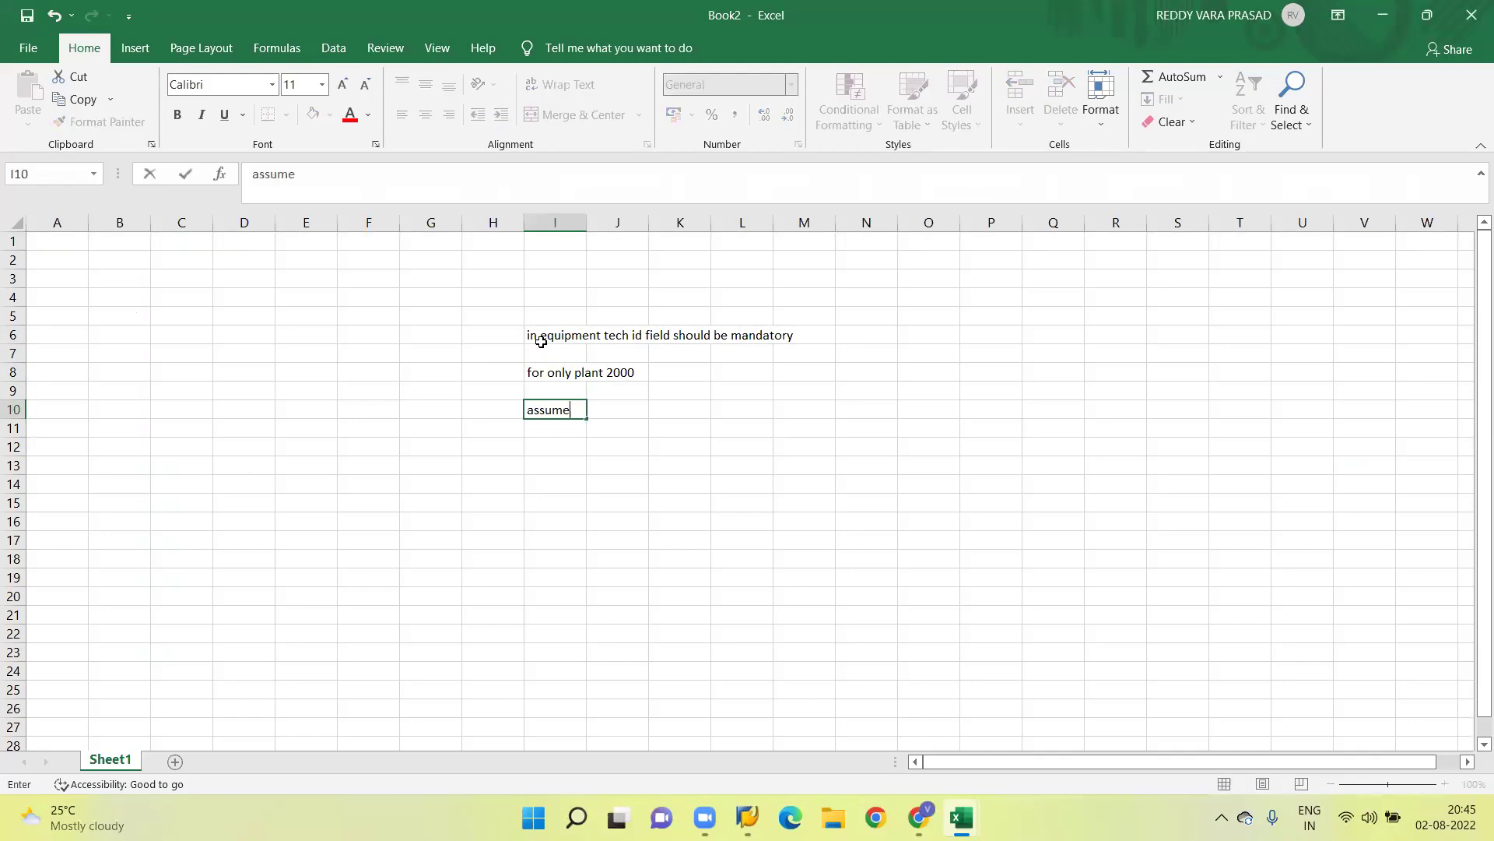
type(" we have 2 plants")
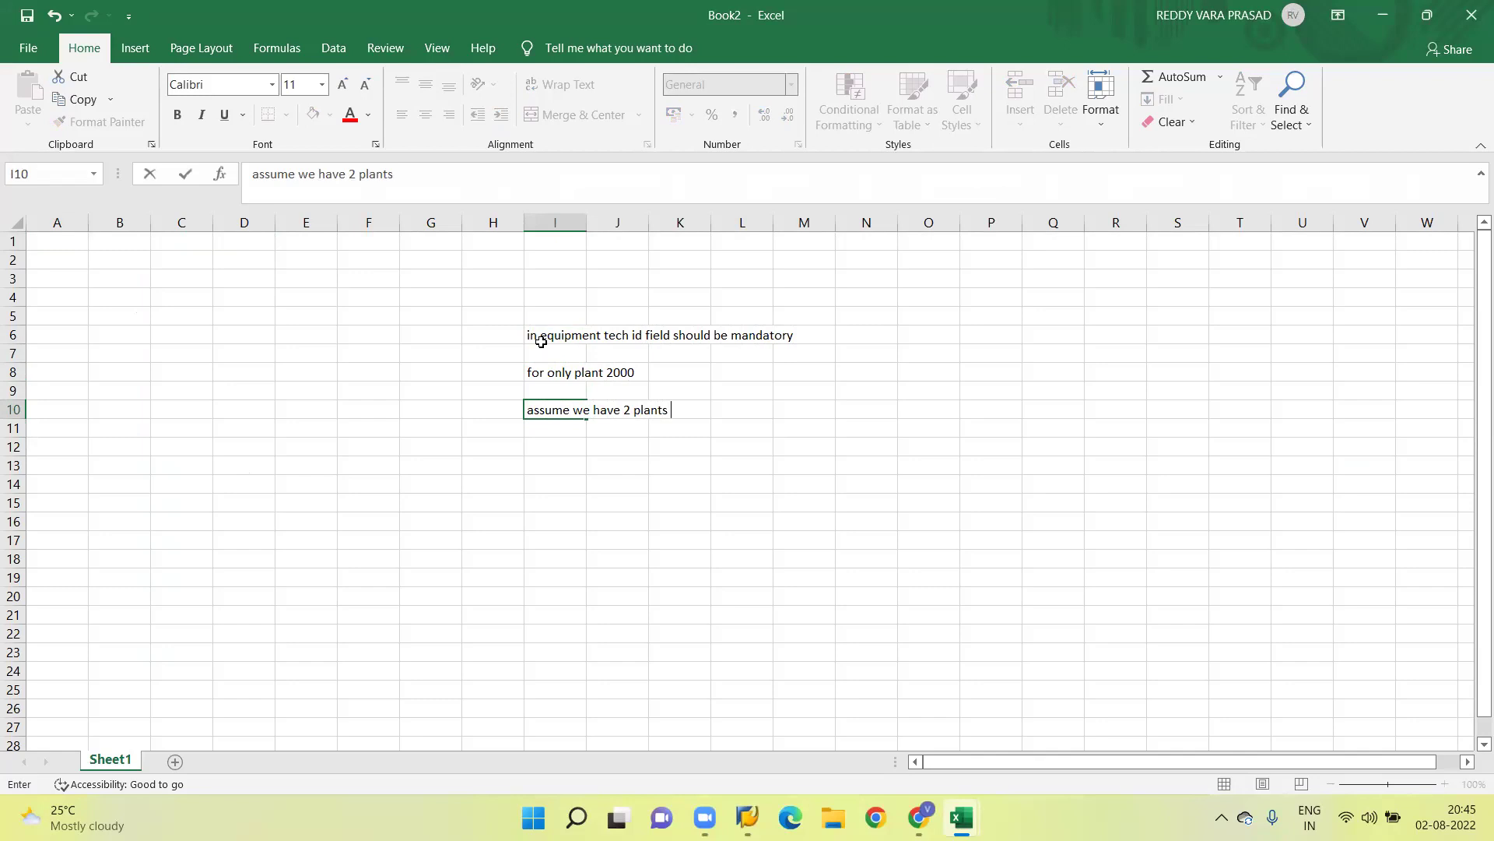
key("Return")
key("Return")
type("1000")
key("Return")
key("Return")
type("2000")
key("Return")
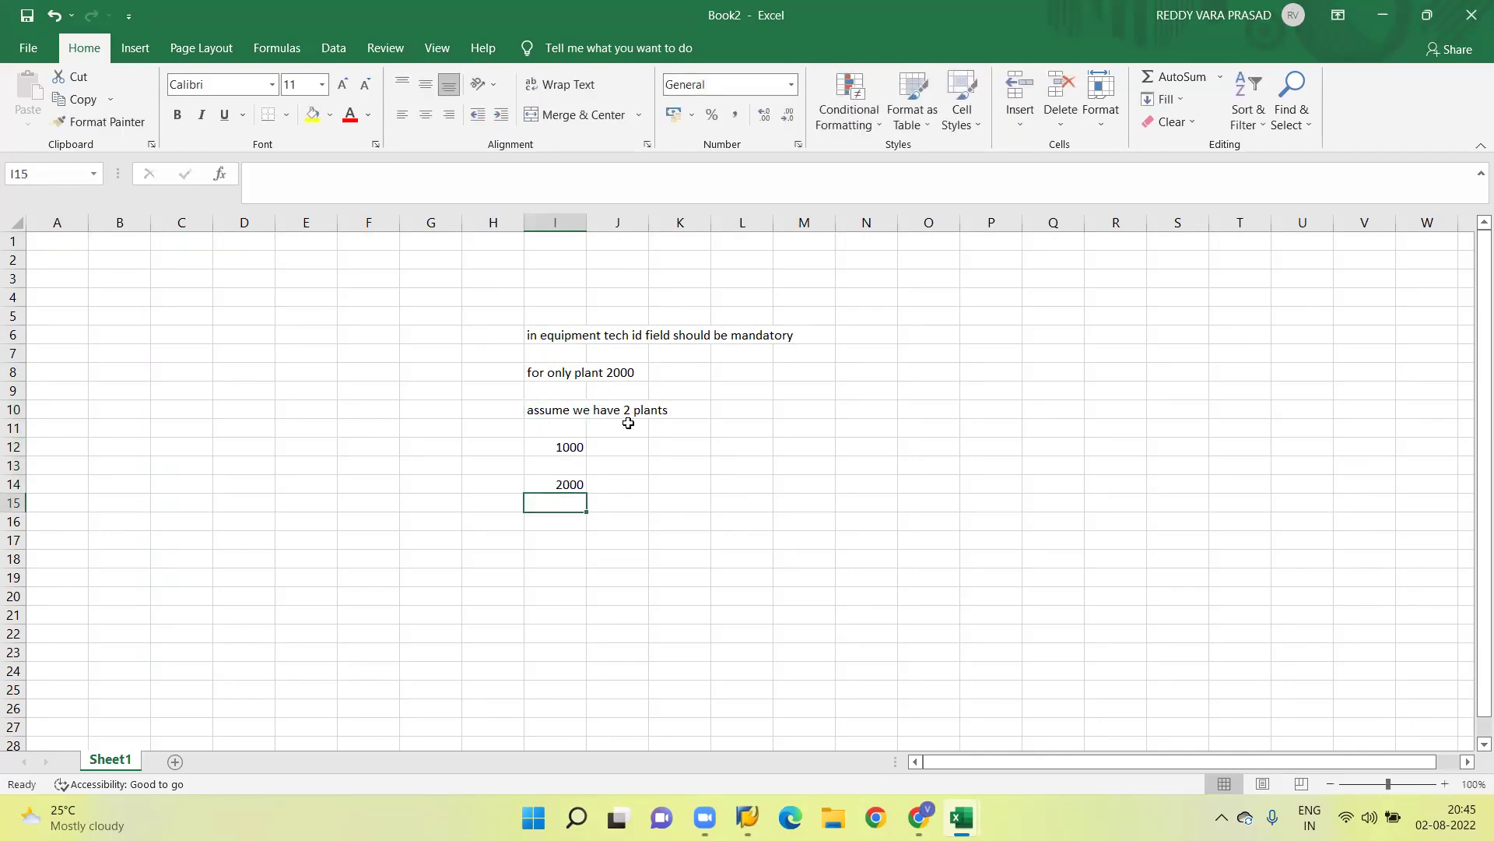
Enter "tech id should be optional" in J12 beside plant 1000.
left_click(638, 449)
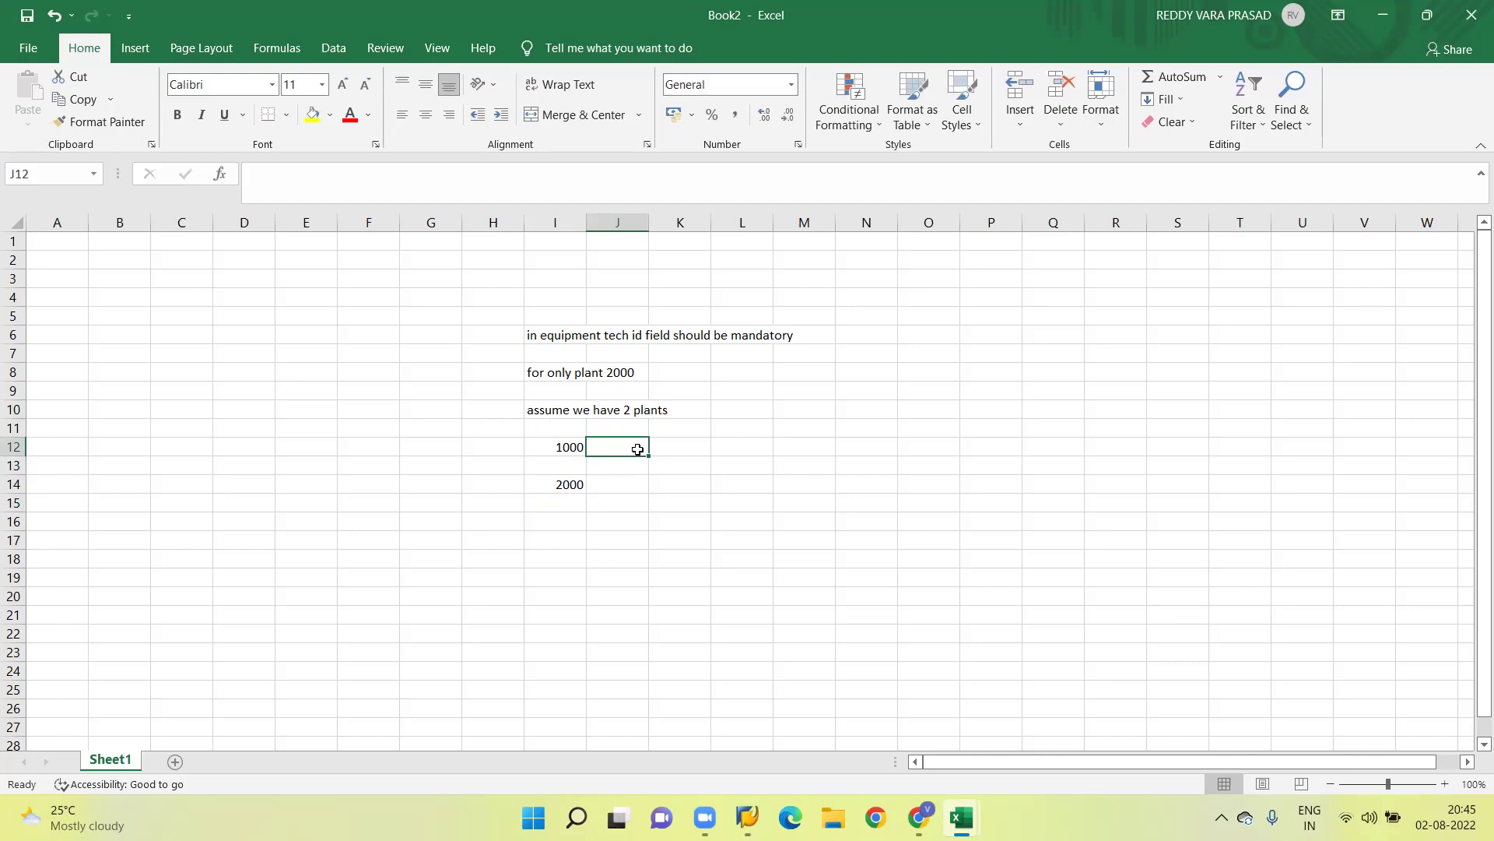
type("tech id should be optional")
key("Return")
key("Return")
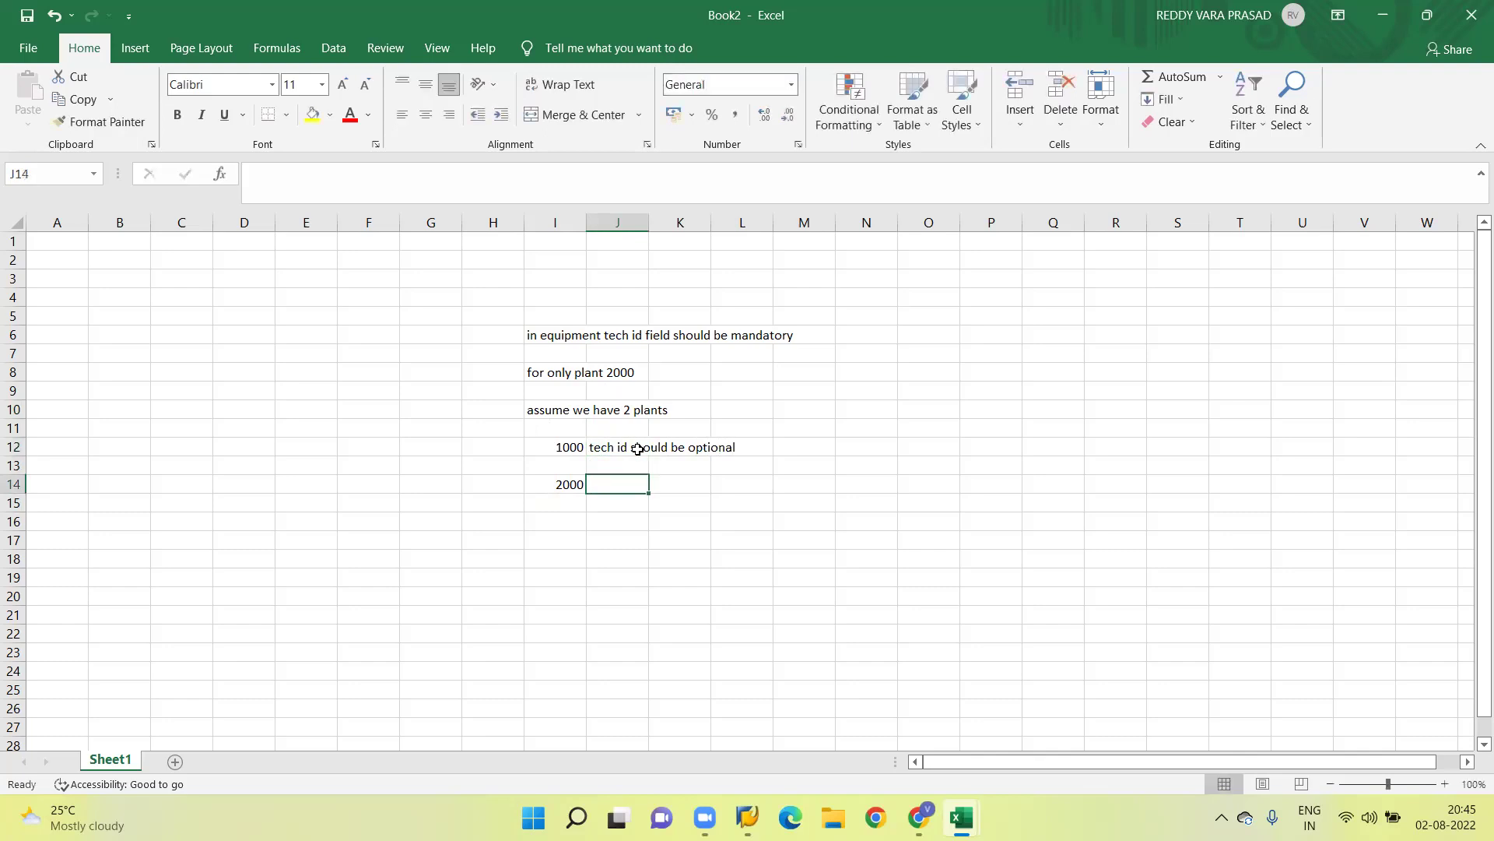
Enter "tech id should be mandatory" in J14 beside plant 2000.
type("tech ")
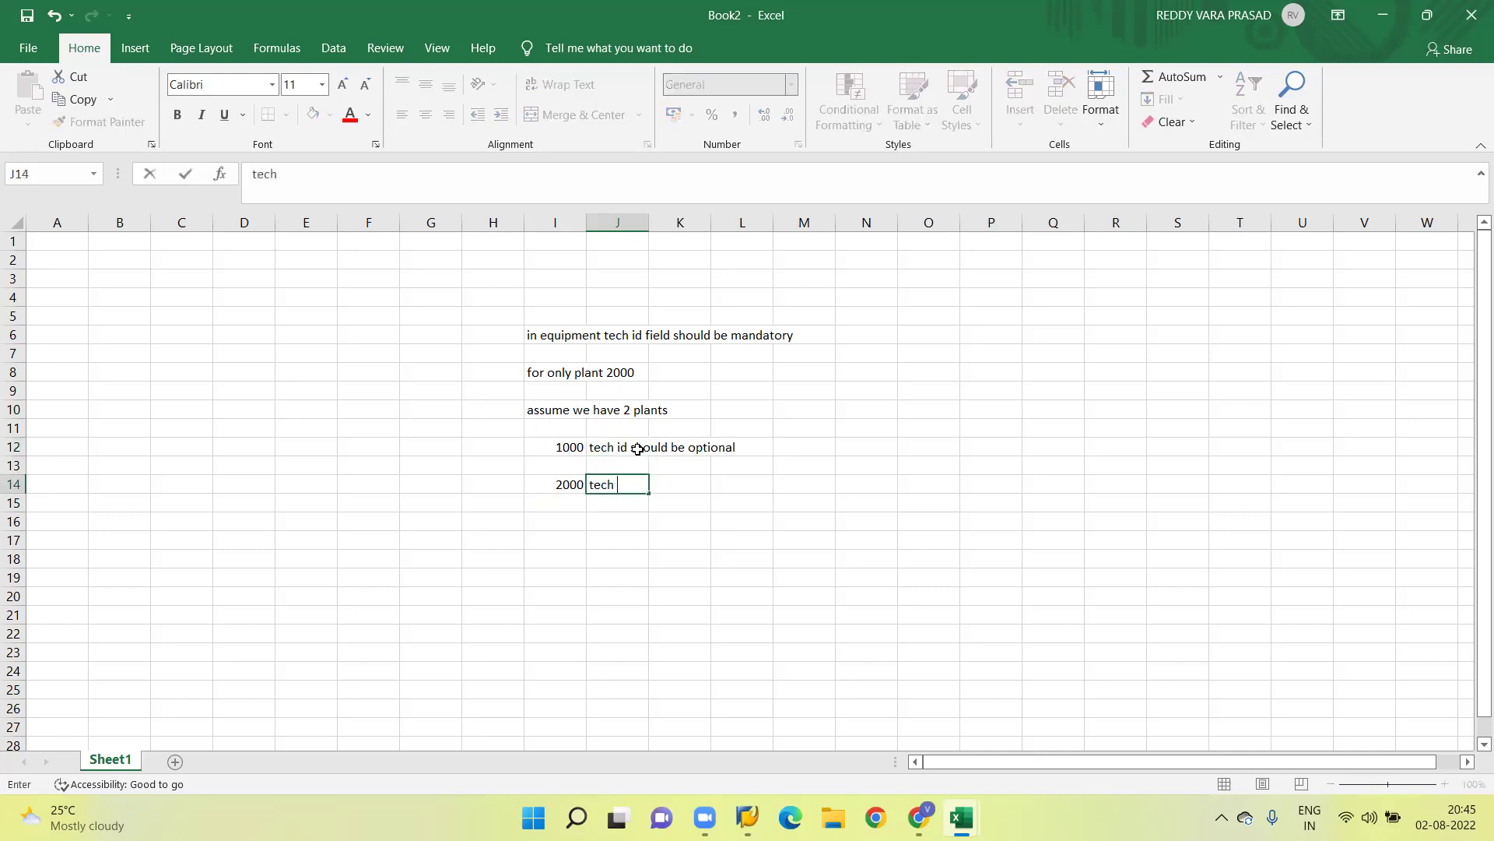
type("id shoudl be ma")
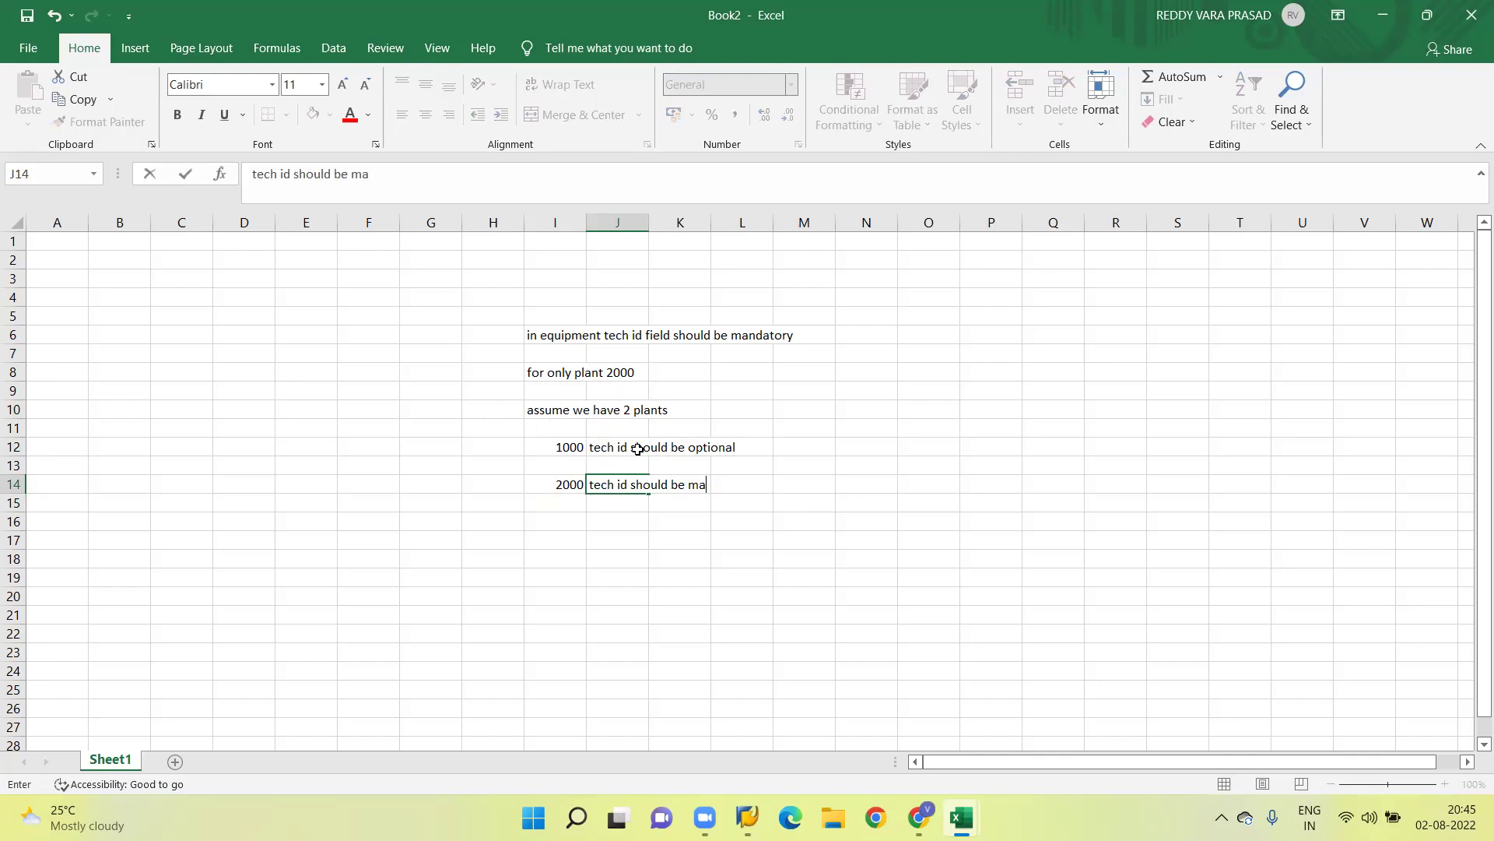
type("ndatory")
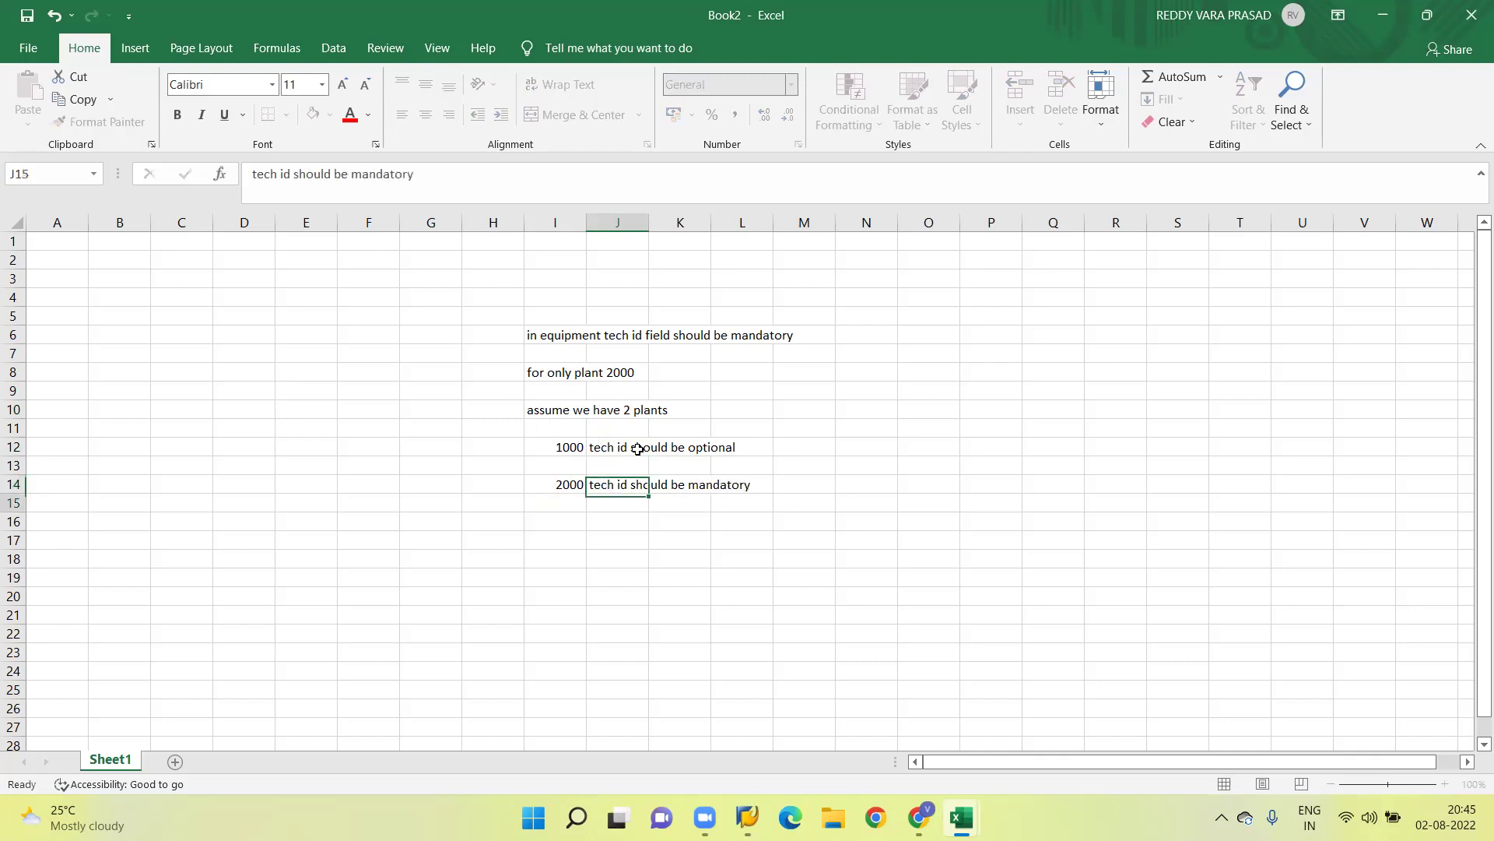
key("Return")
key("Return")
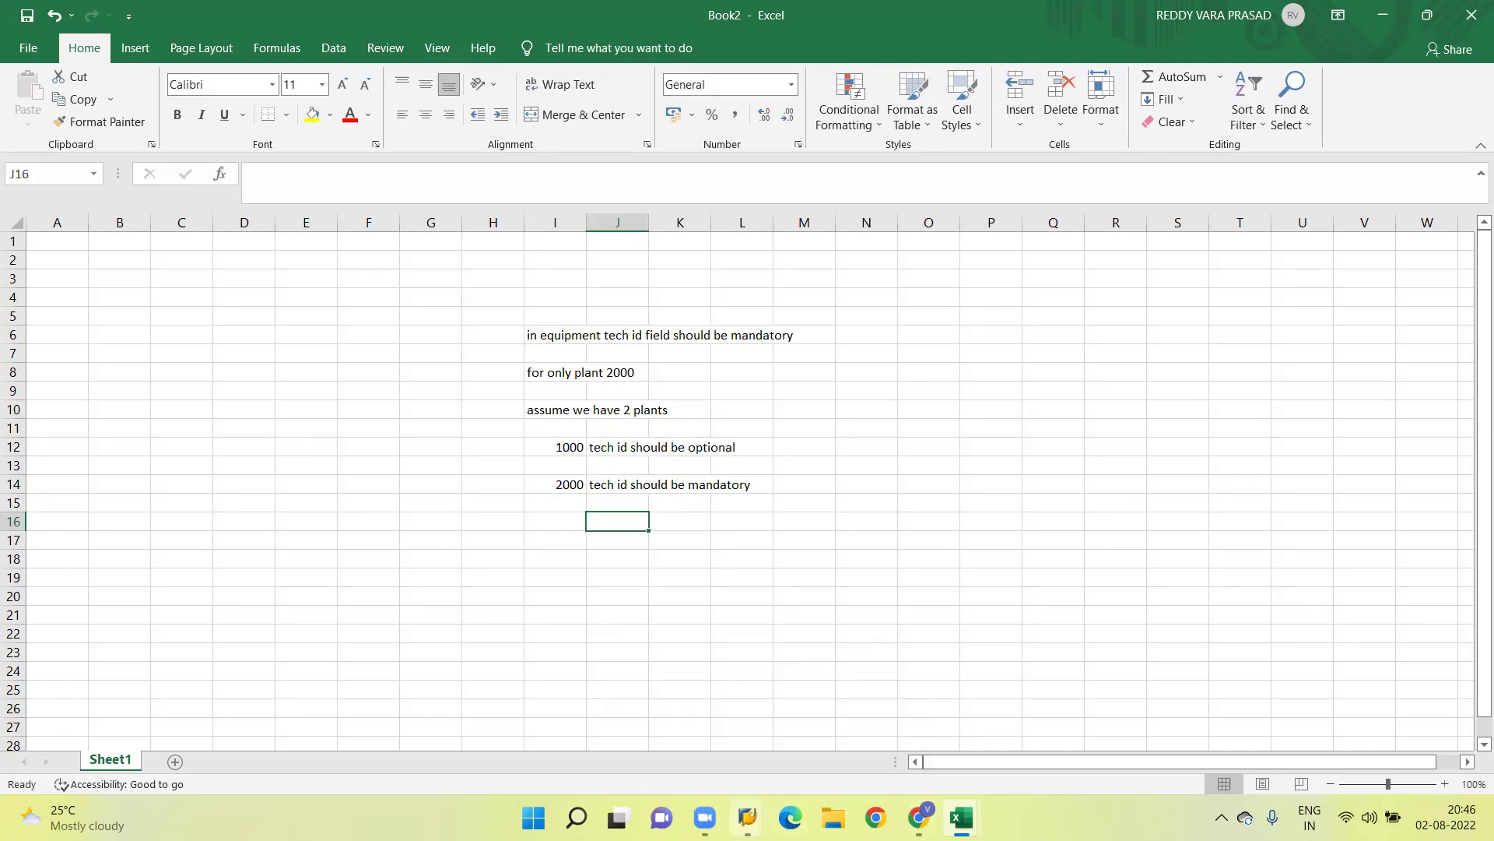
Switch to SAP, run transaction SPRO and display the SAP Reference IMG.
mouse_move(748, 817)
left_click(749, 745)
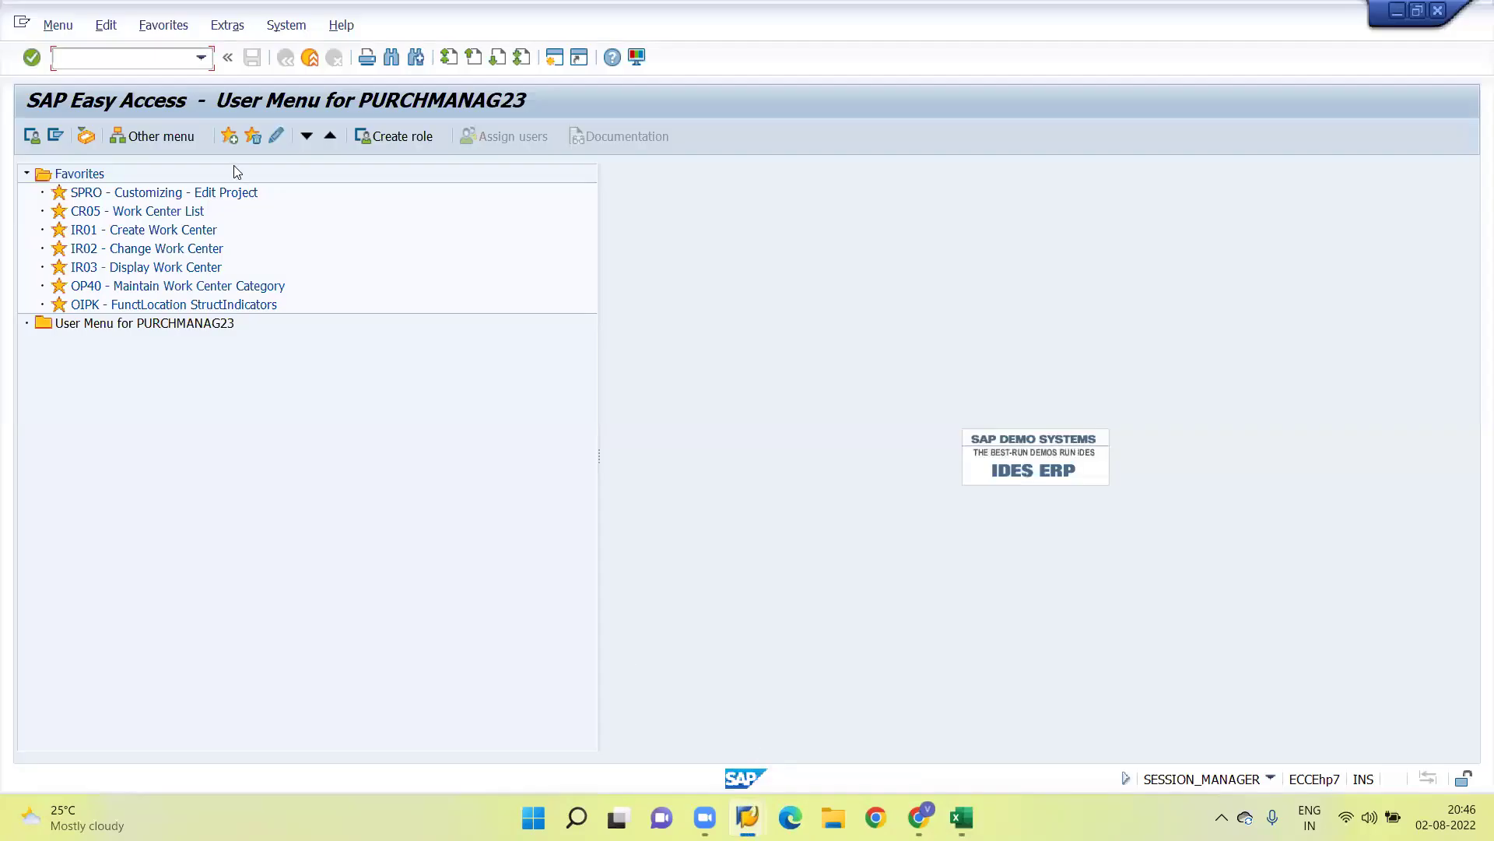
type("spro")
key("Return")
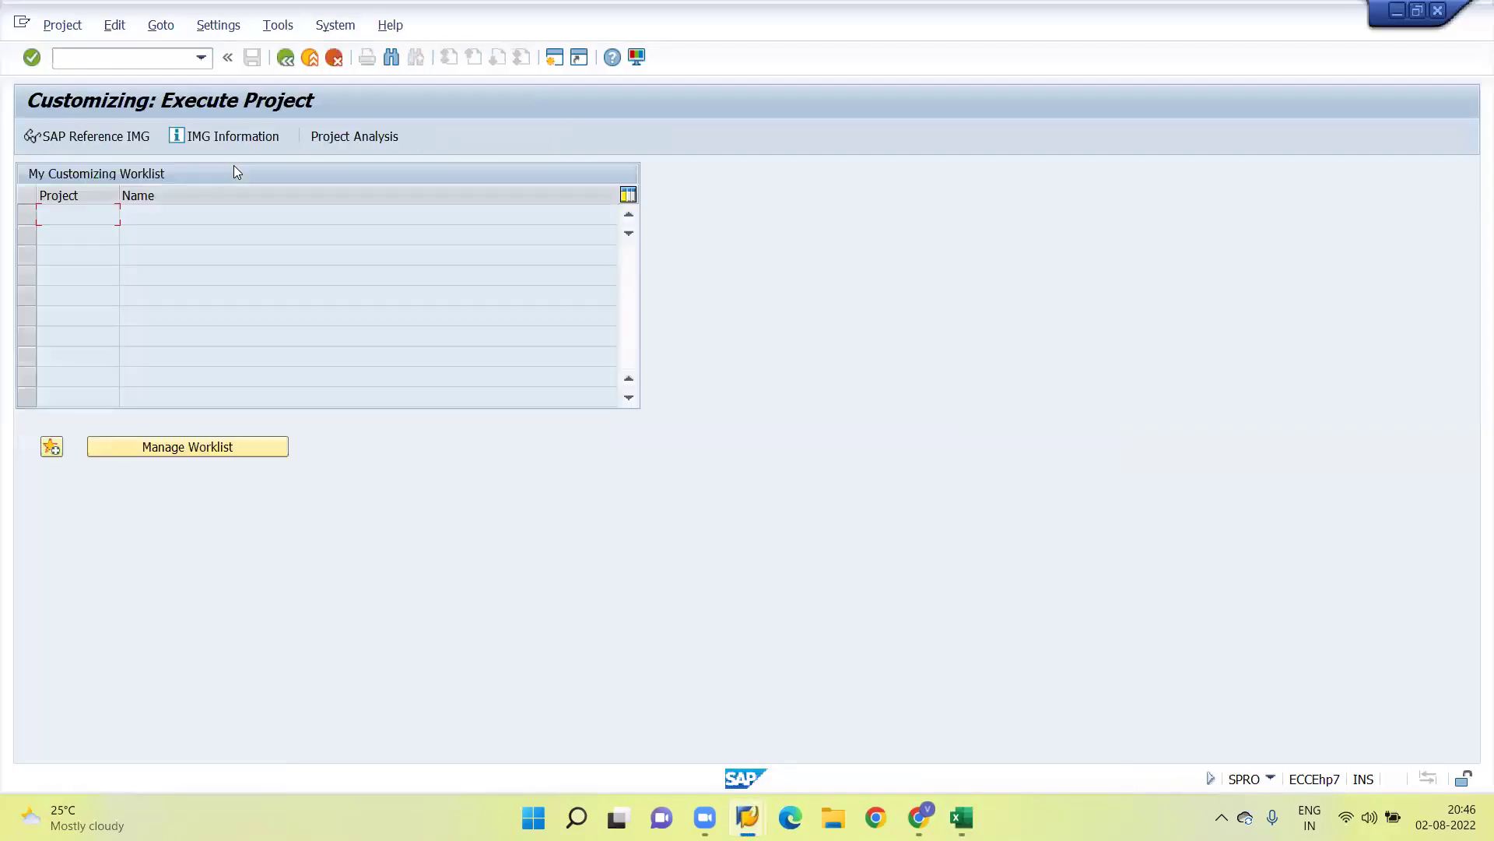
left_click(143, 135)
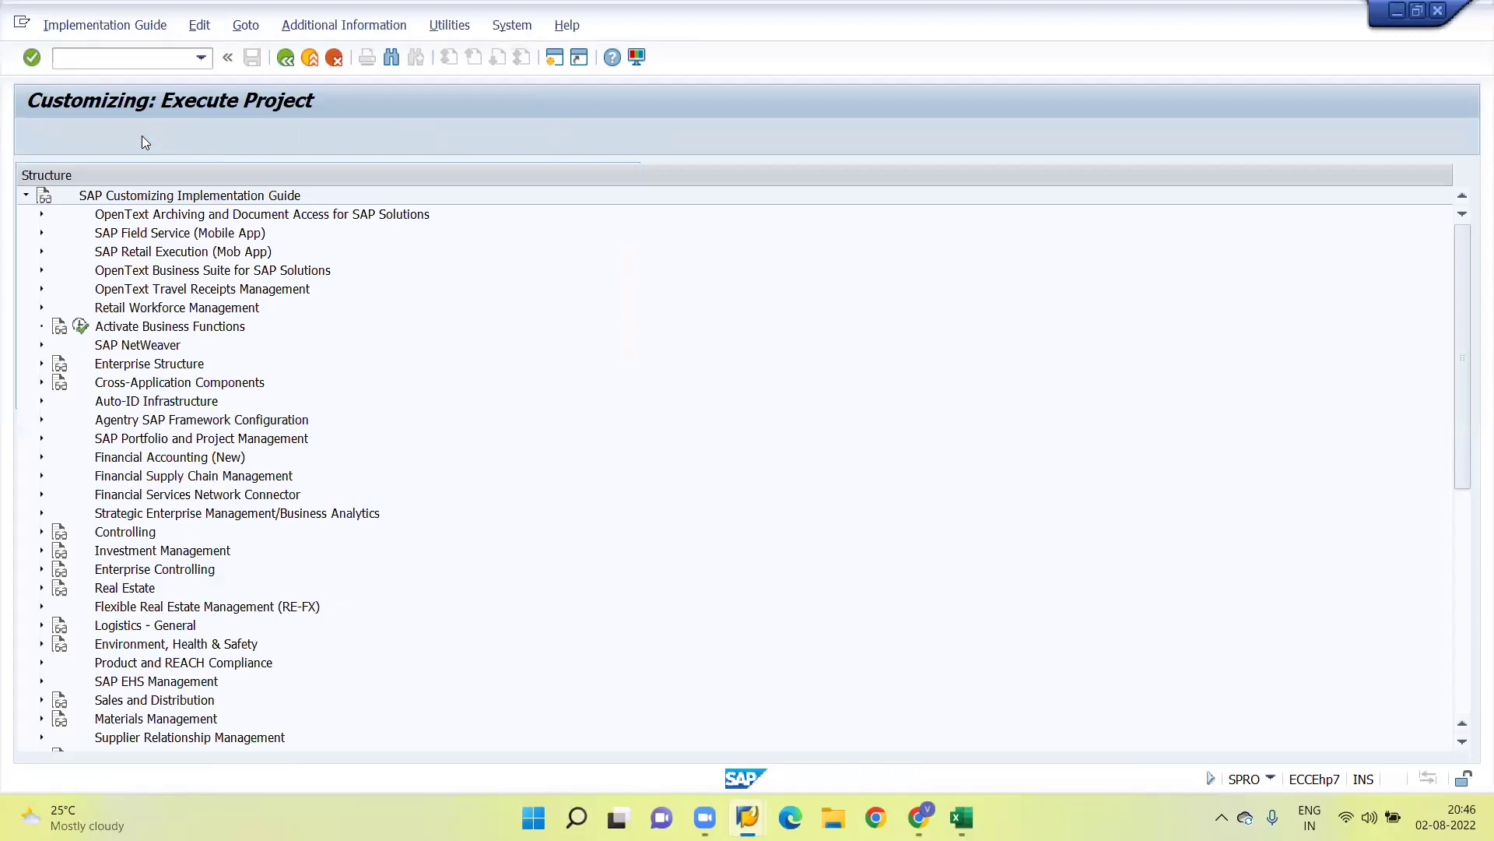
Expand the Plant Maintenance and Customer Service node in the implementation guide.
left_click(124, 718)
key("Down")
key("Down")
key("Down")
key("Down")
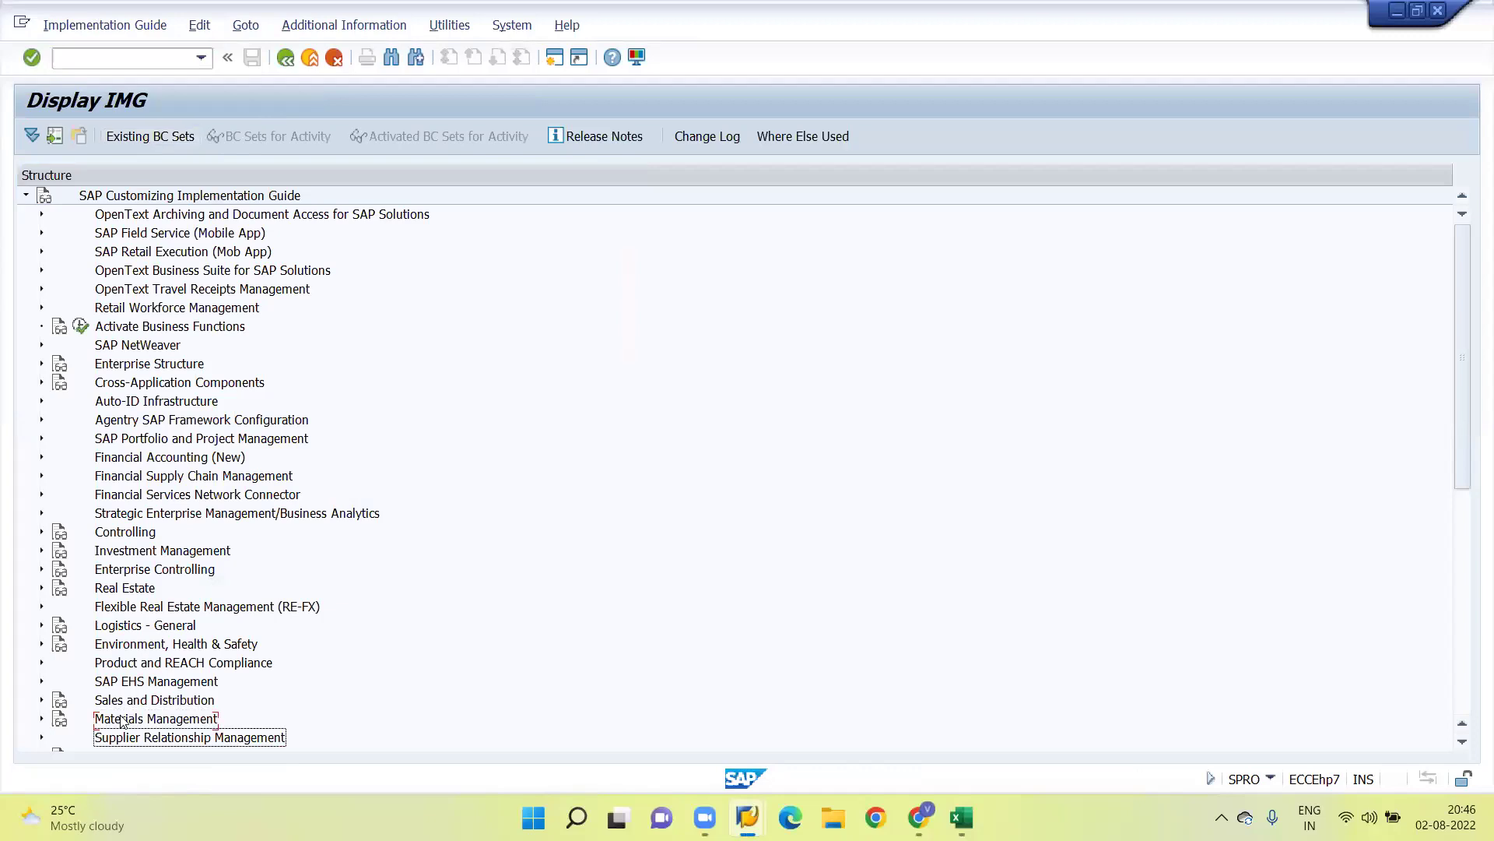
key("Down")
key("Down")
key("Down")
key("Down")
key("Up")
key("Up")
key("Up")
key("Up")
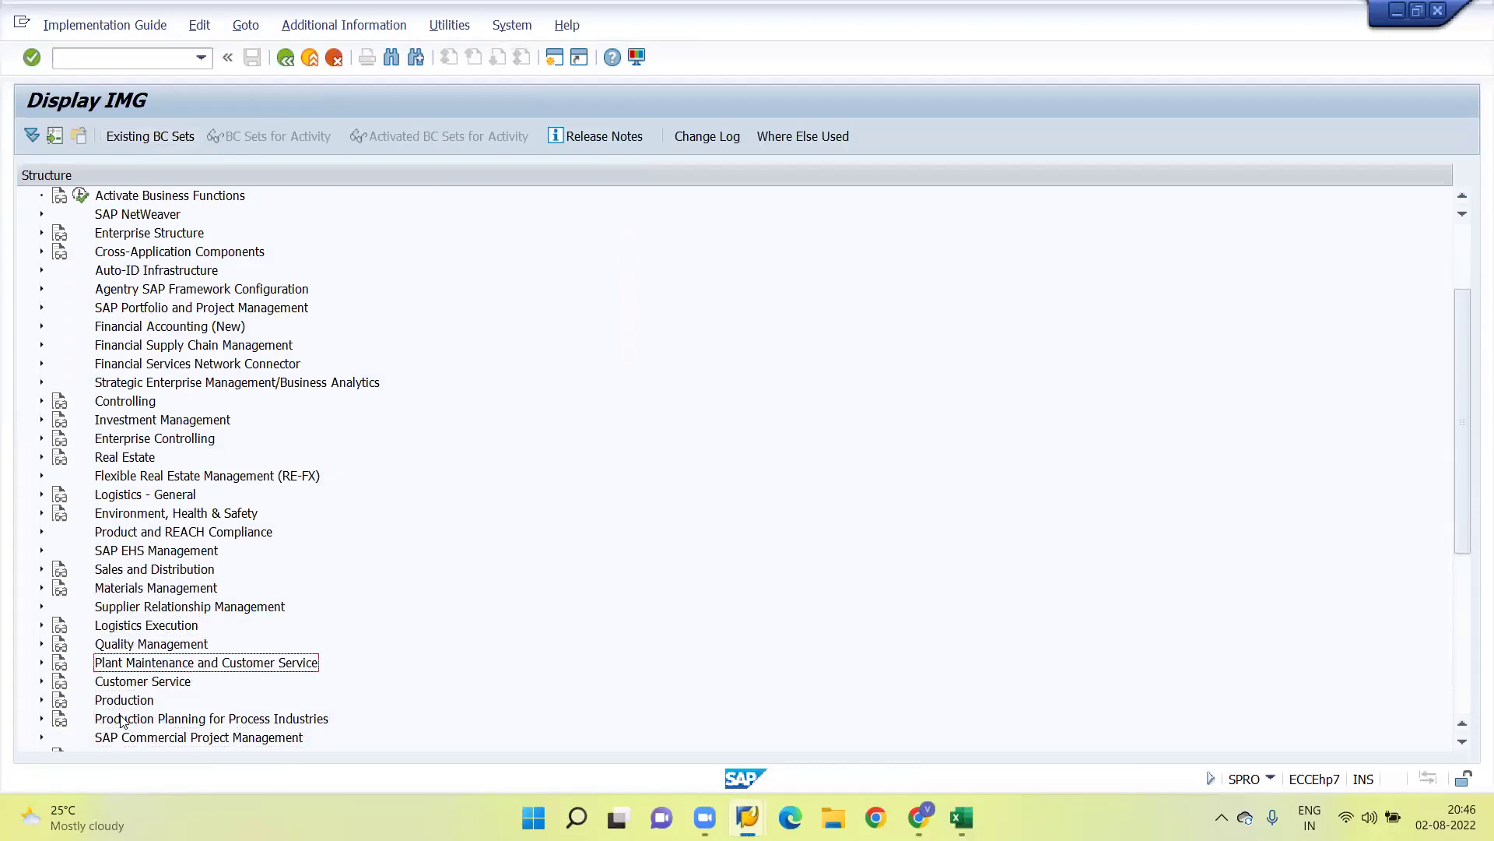
key("Right")
Expand Master Data in Plant Maintenance and Customer Service down through Technical Objects to Equipment.
key("Down")
key("Down")
key("Up")
key("Right")
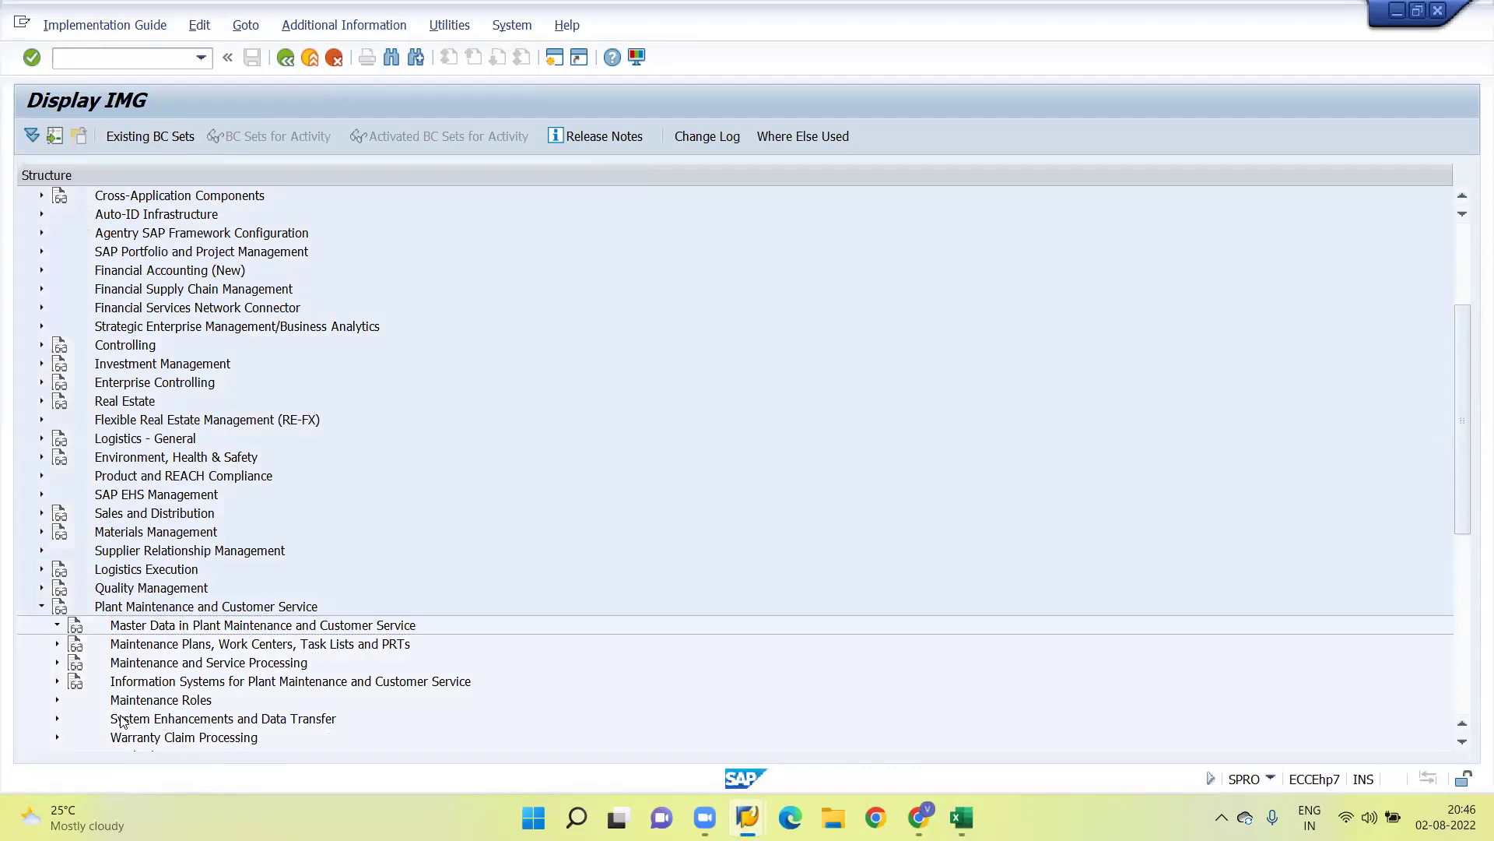
key("Down")
key("Down")
key("Right")
key("Down")
key("Down")
key("Down")
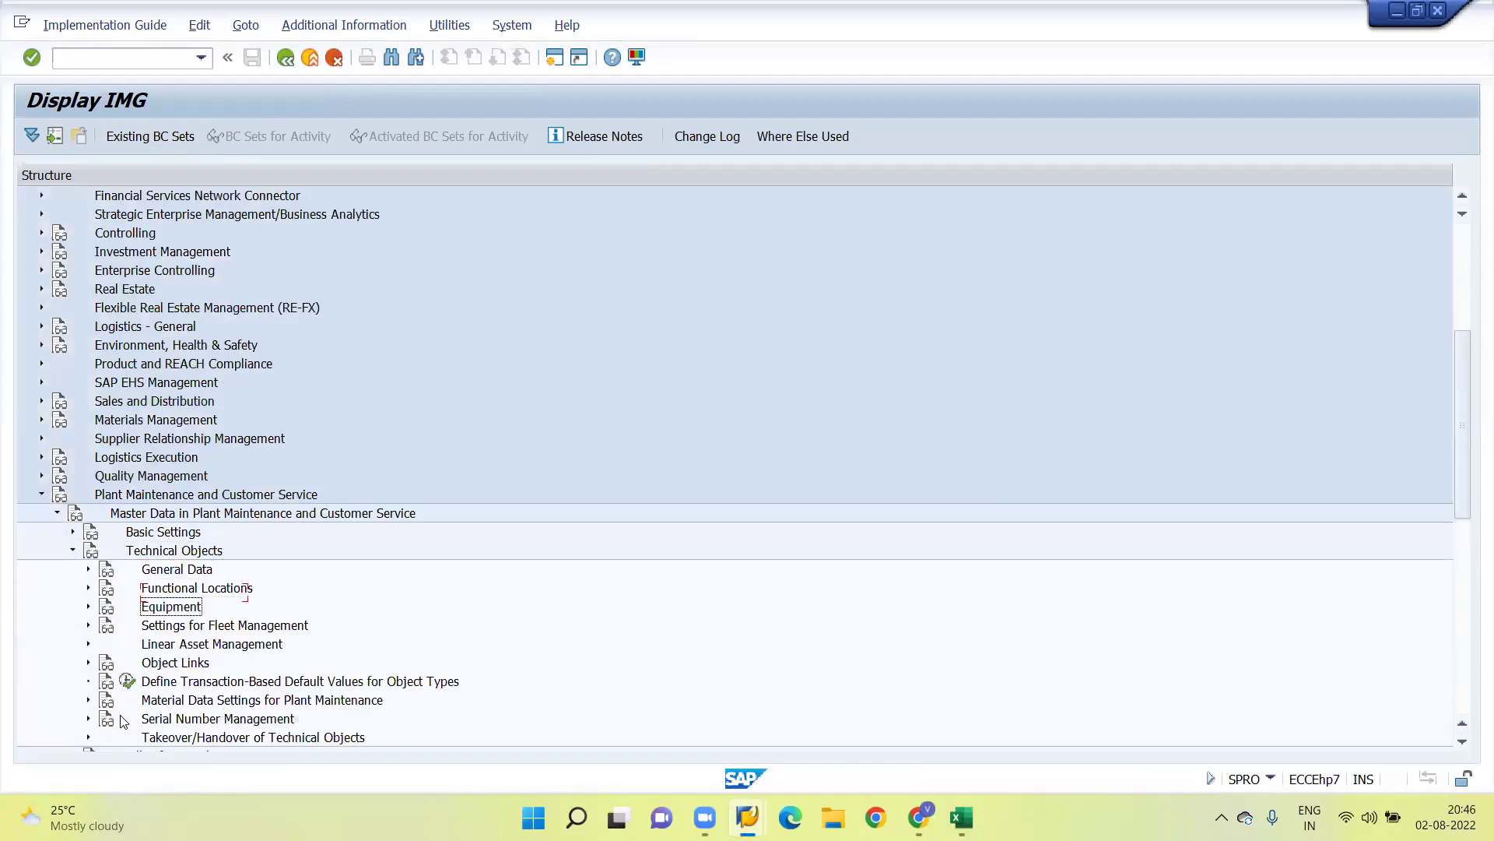
key("Right")
Execute Define Field Selection for the Equipment Master Record and choose Field Selection for Equipment-Specific Fields.
key("Down")
key("Down")
key("Down")
key("Down")
key("Down")
key("Down")
key("Down")
key("Down")
key("Down")
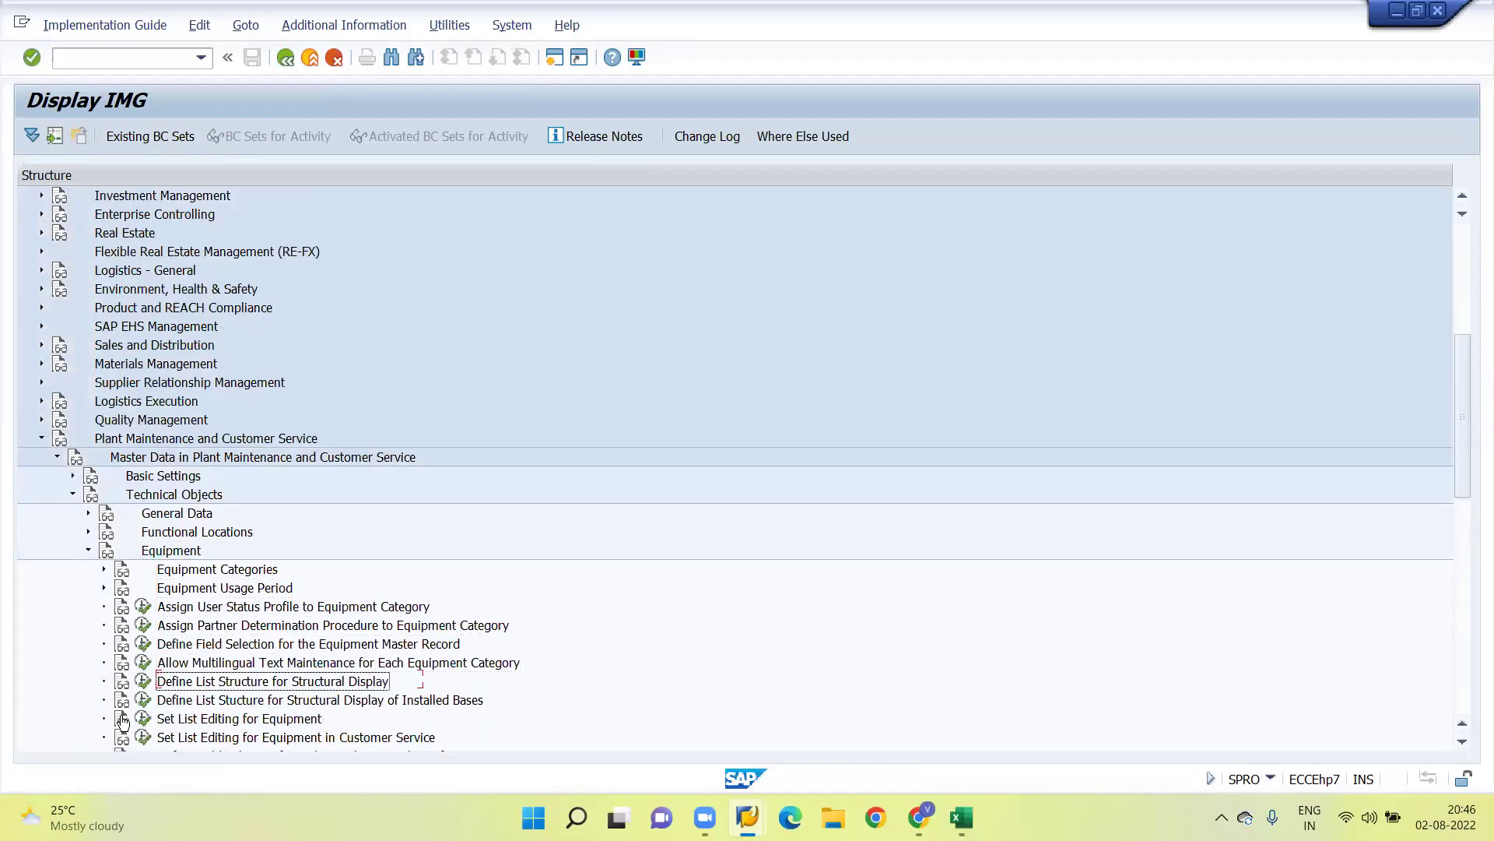
left_click(143, 644)
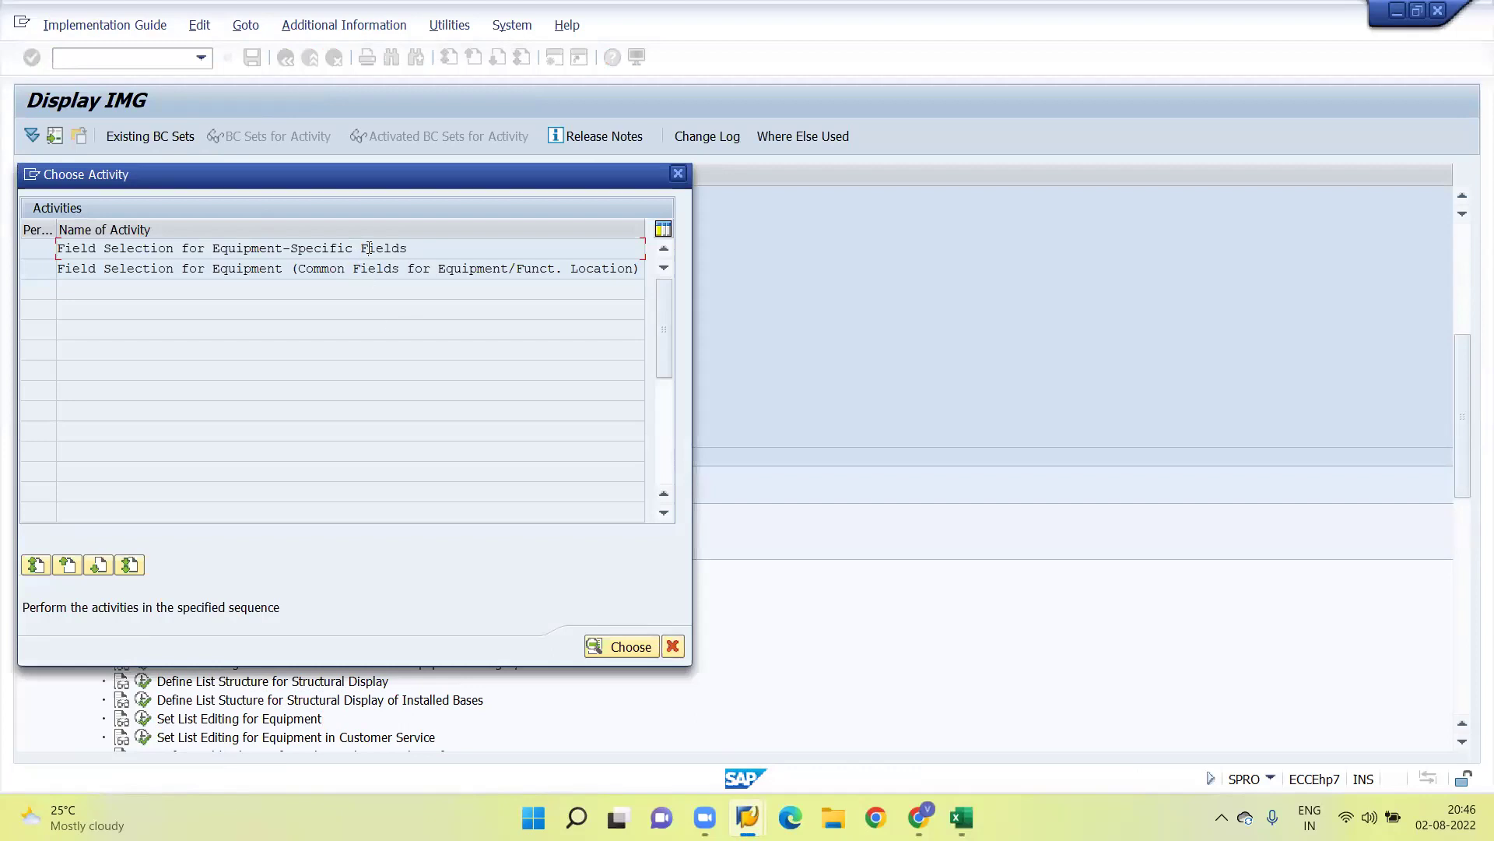
double_click(369, 247)
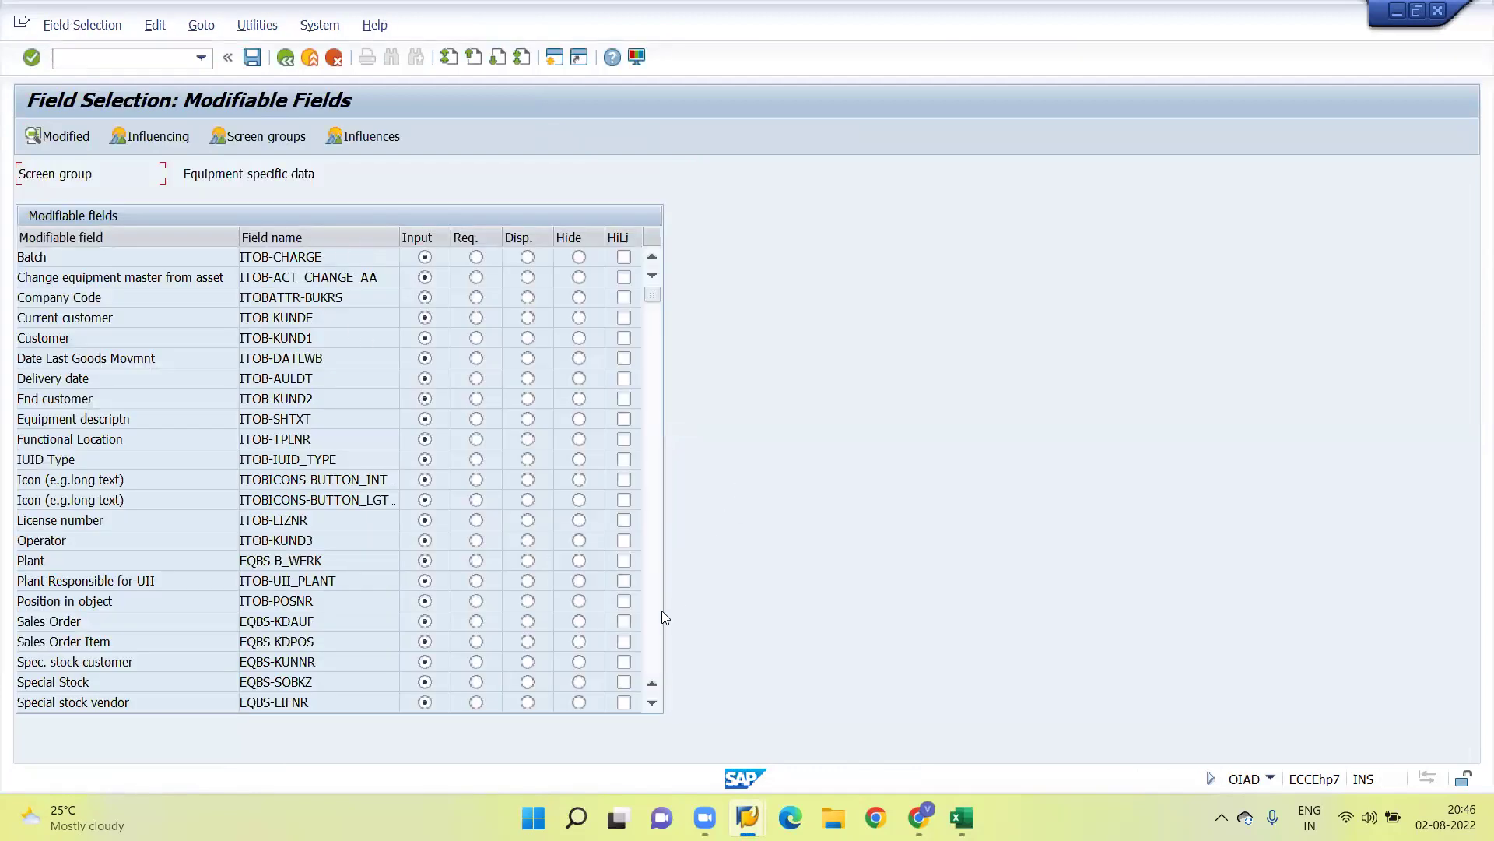
Set the Technical IdentNo. field (ITOB-TIDNR) to required among the modifiable fields.
left_click(656, 646)
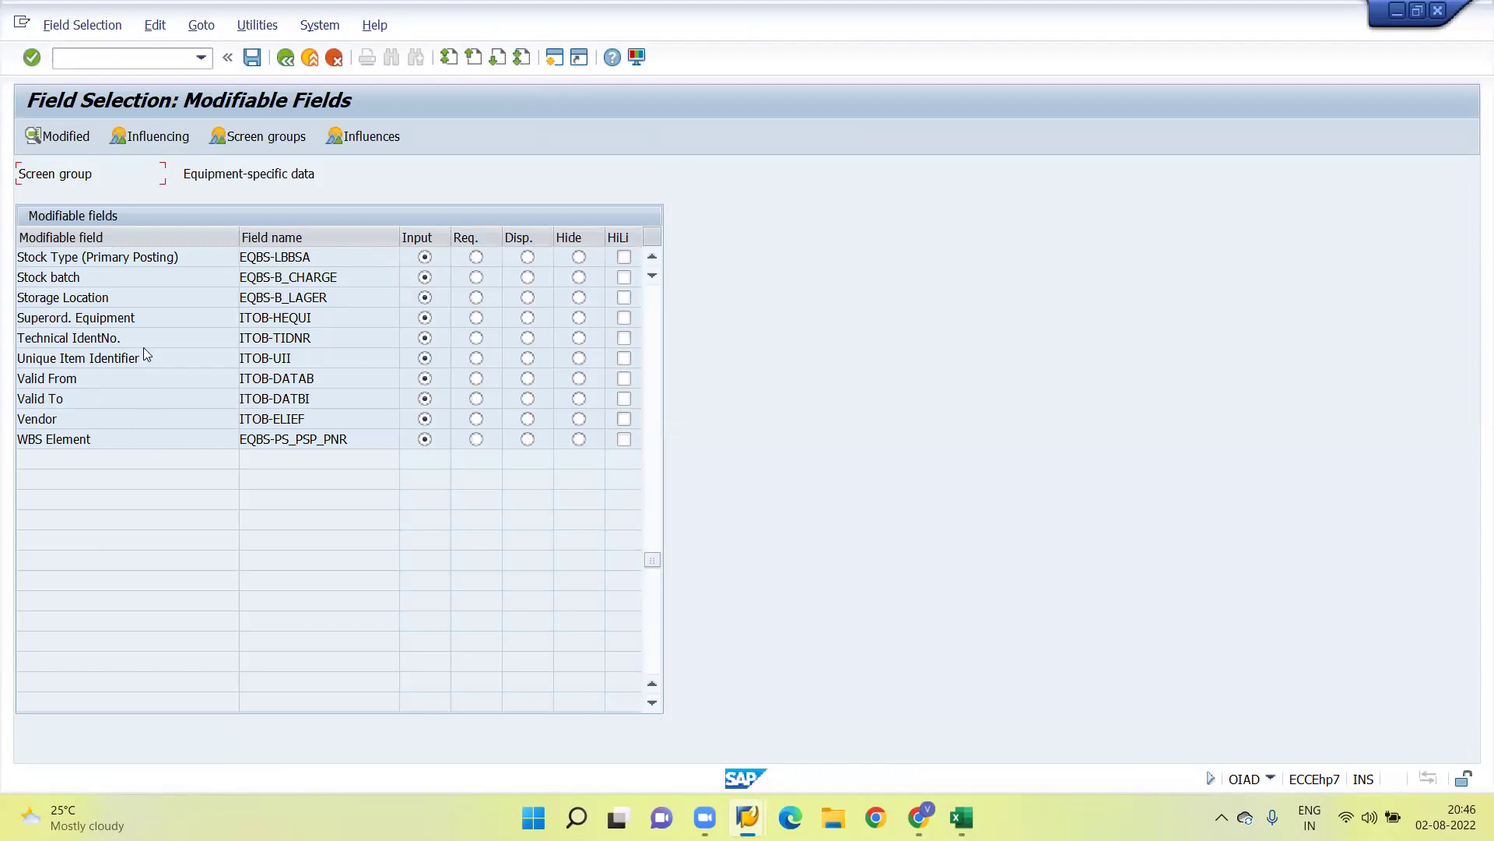
left_click_drag(136, 340, 14, 341)
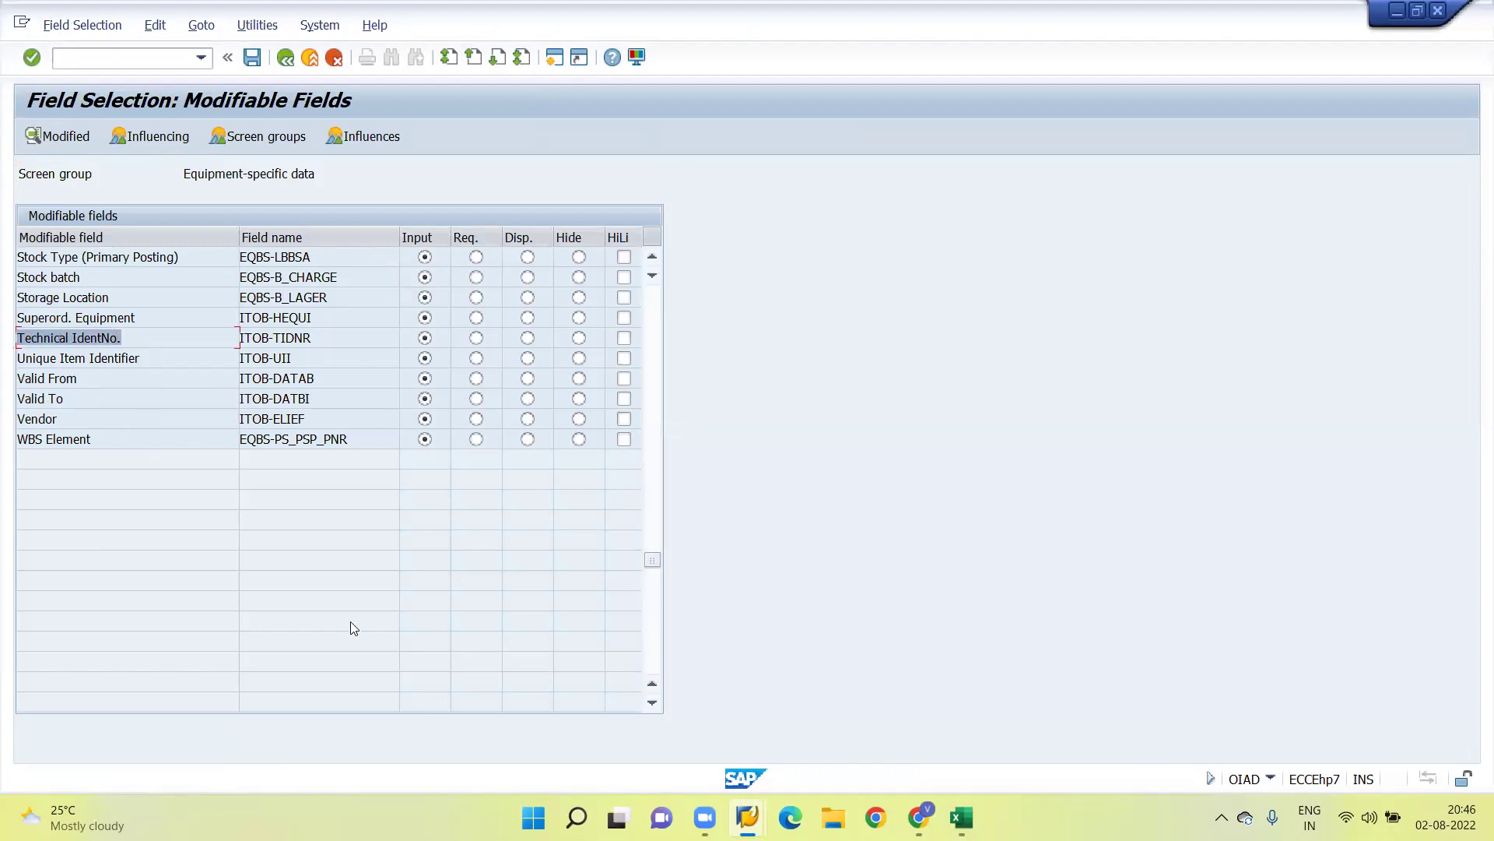
left_click(476, 339)
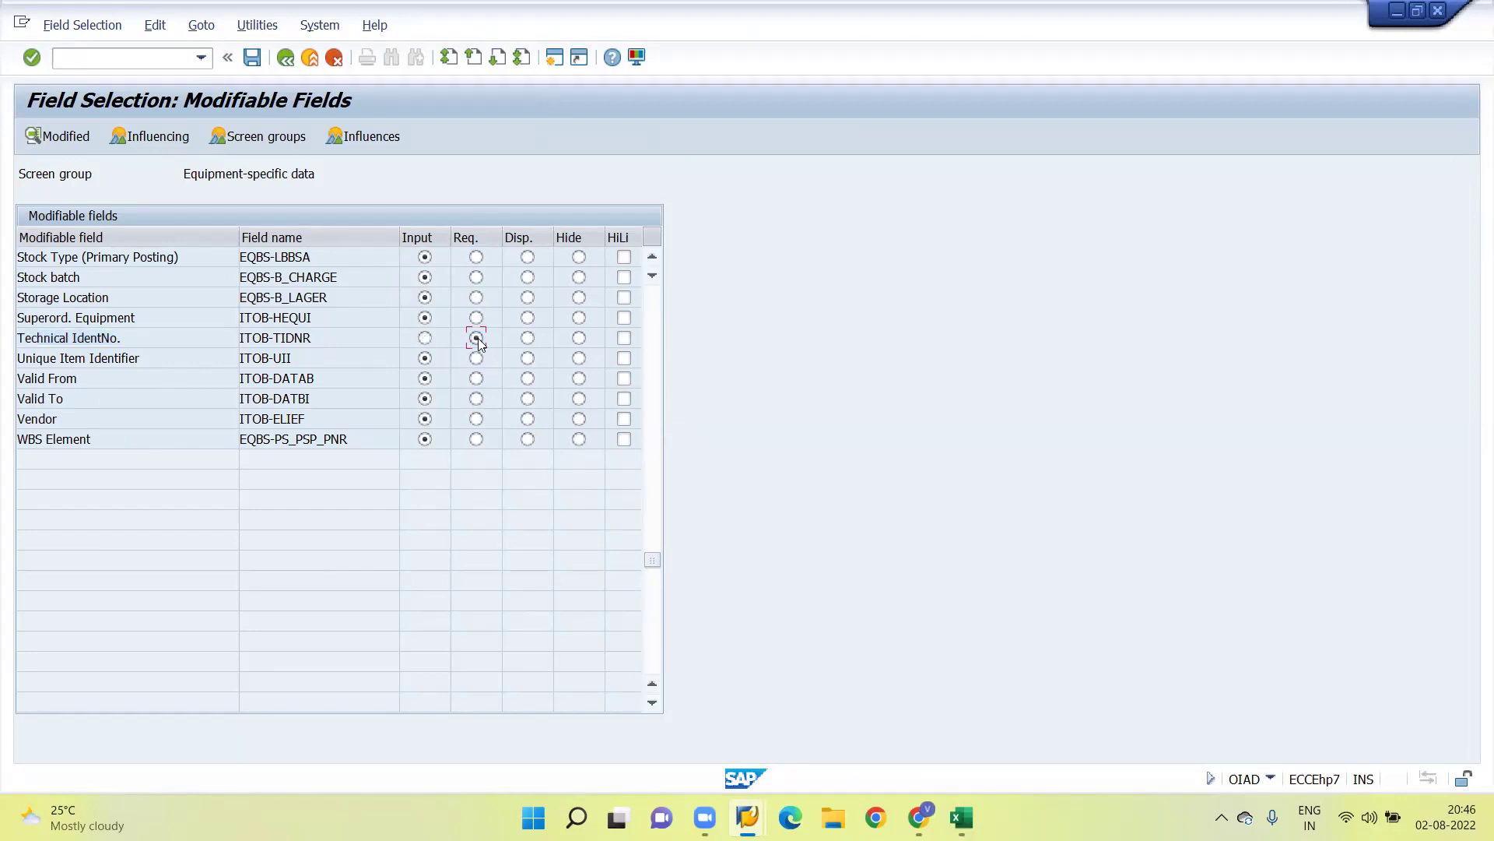
Review the plant requirements in the Excel notes and display the influencing fields for equipment-specific data in SAP.
key("alt+Tab")
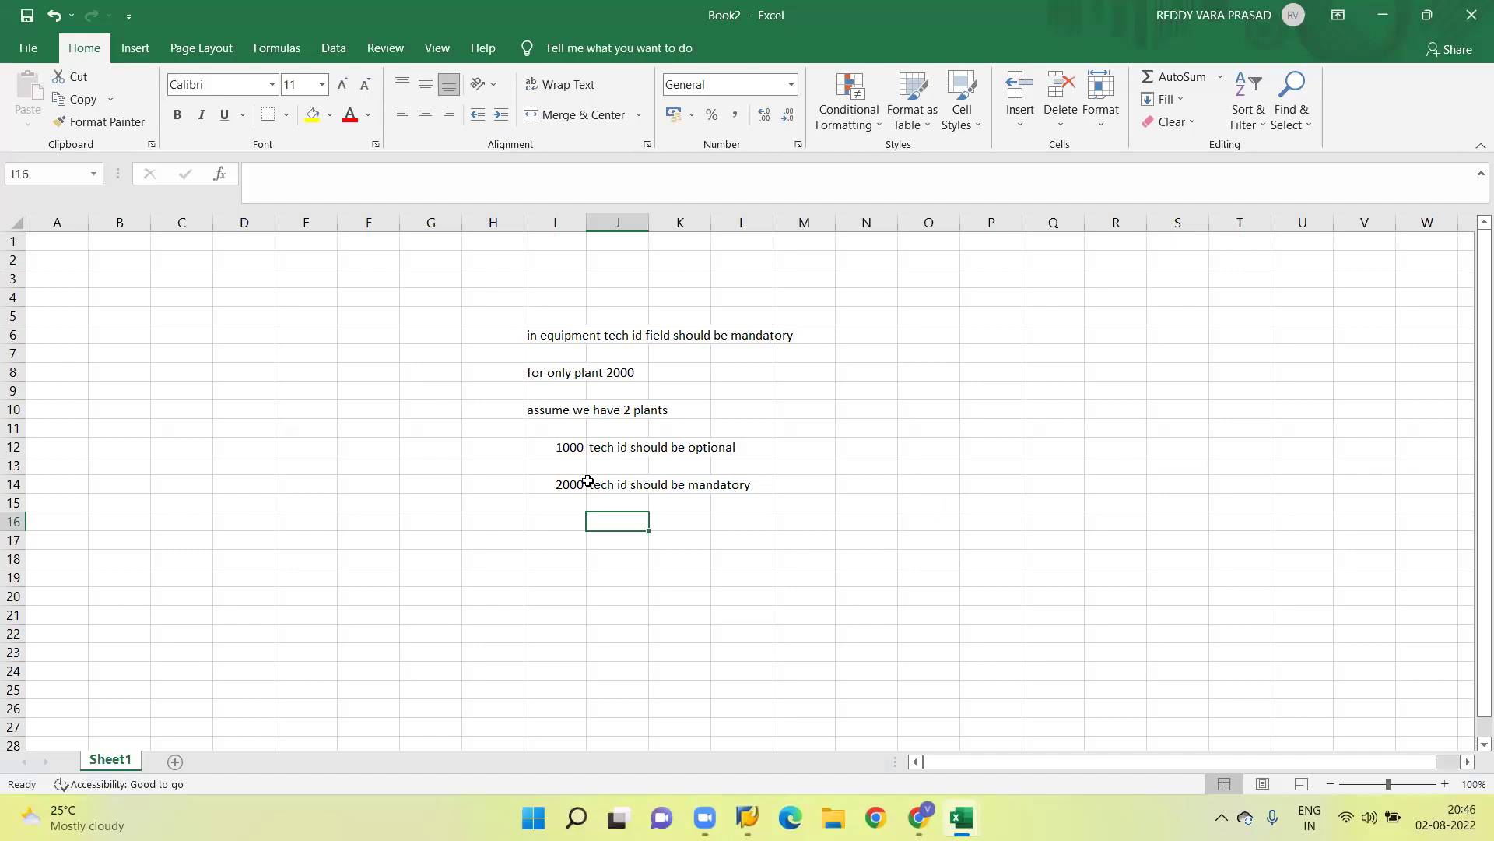
key("alt+Tab")
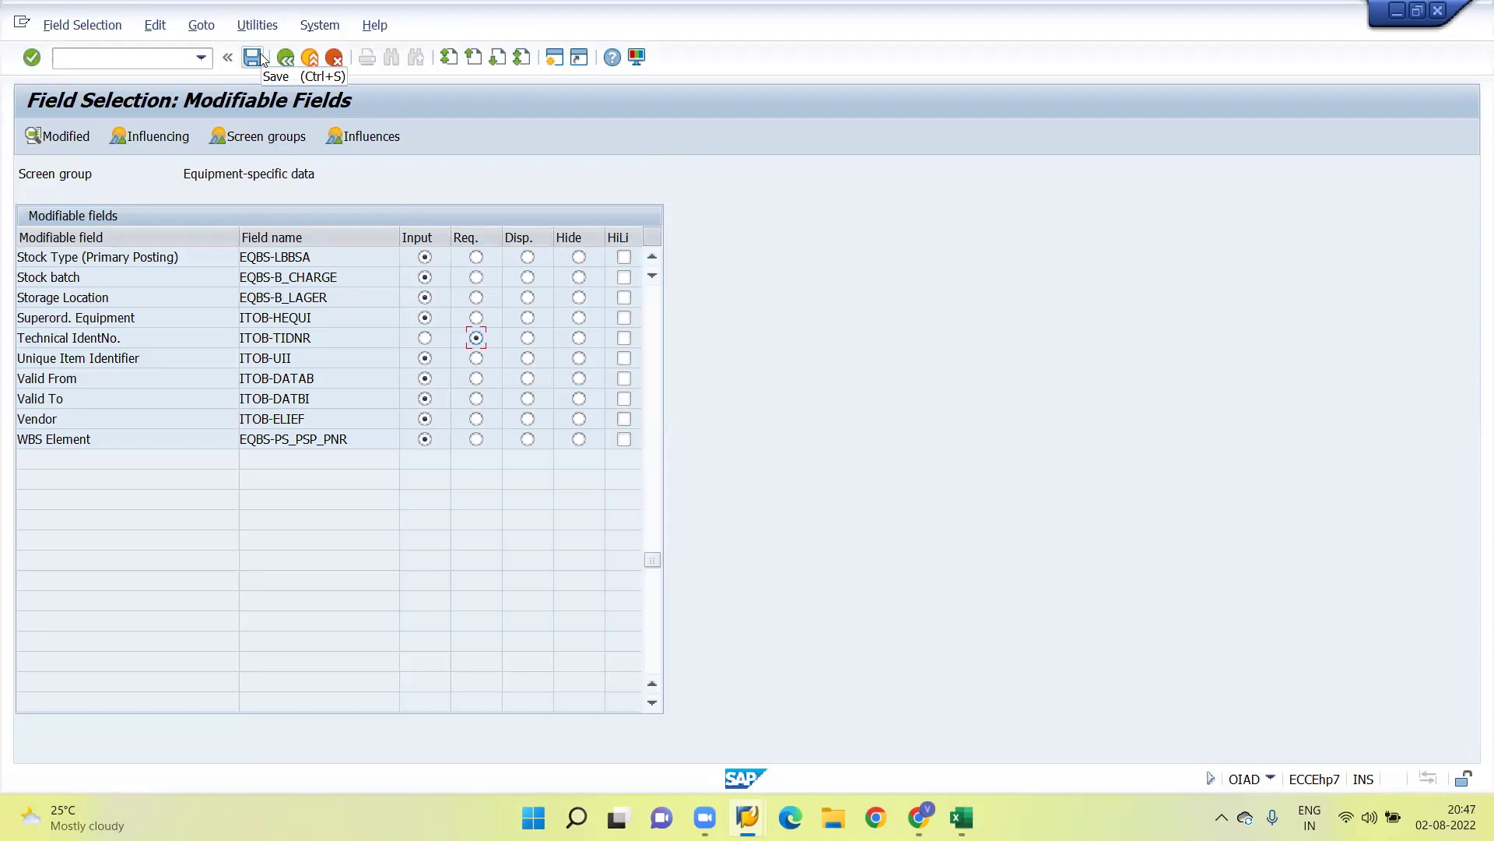
key("alt+Tab")
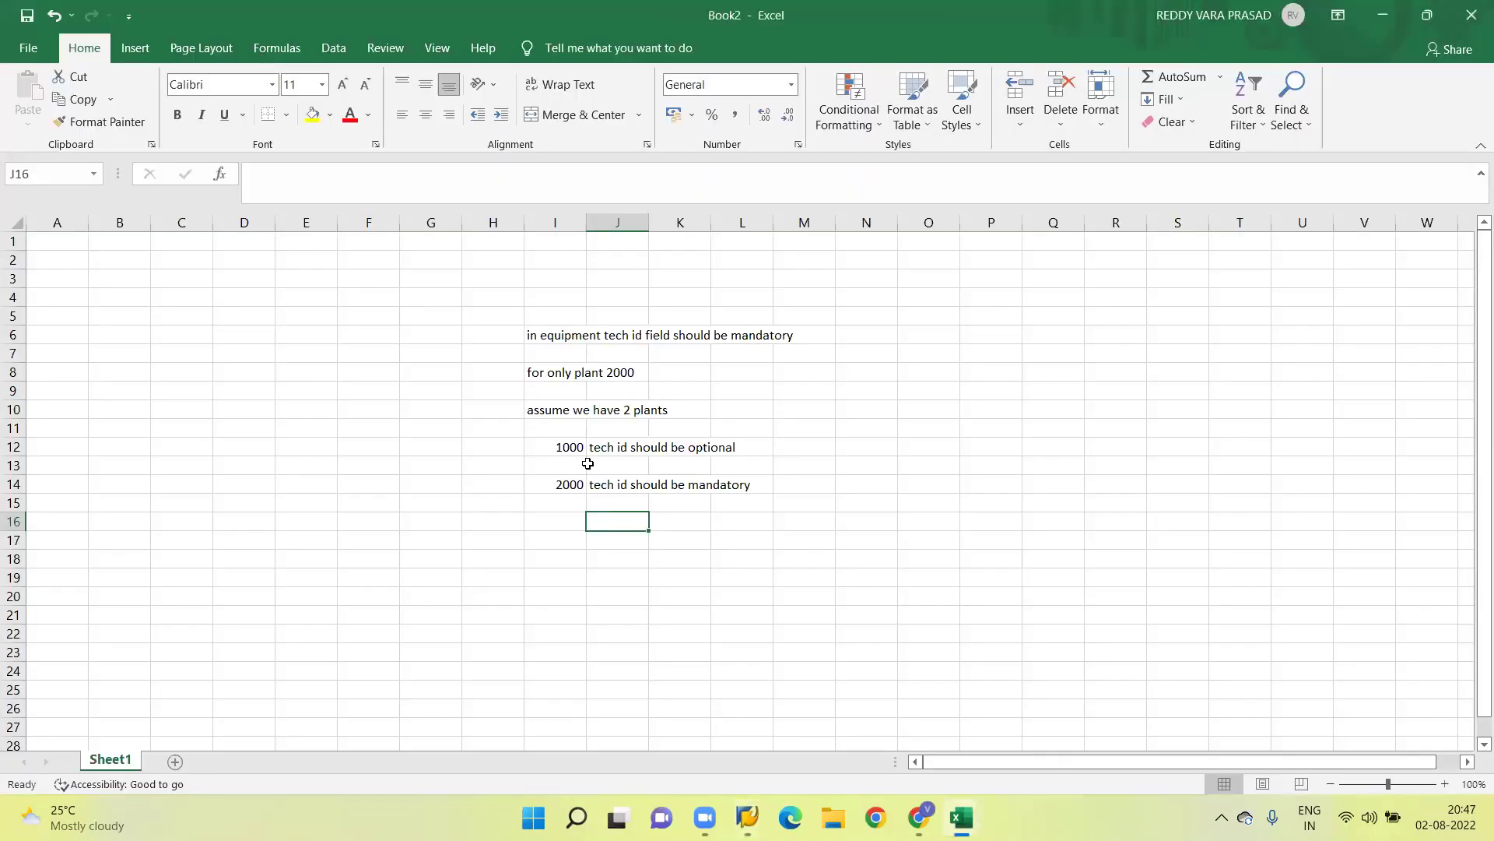
key("alt+Tab")
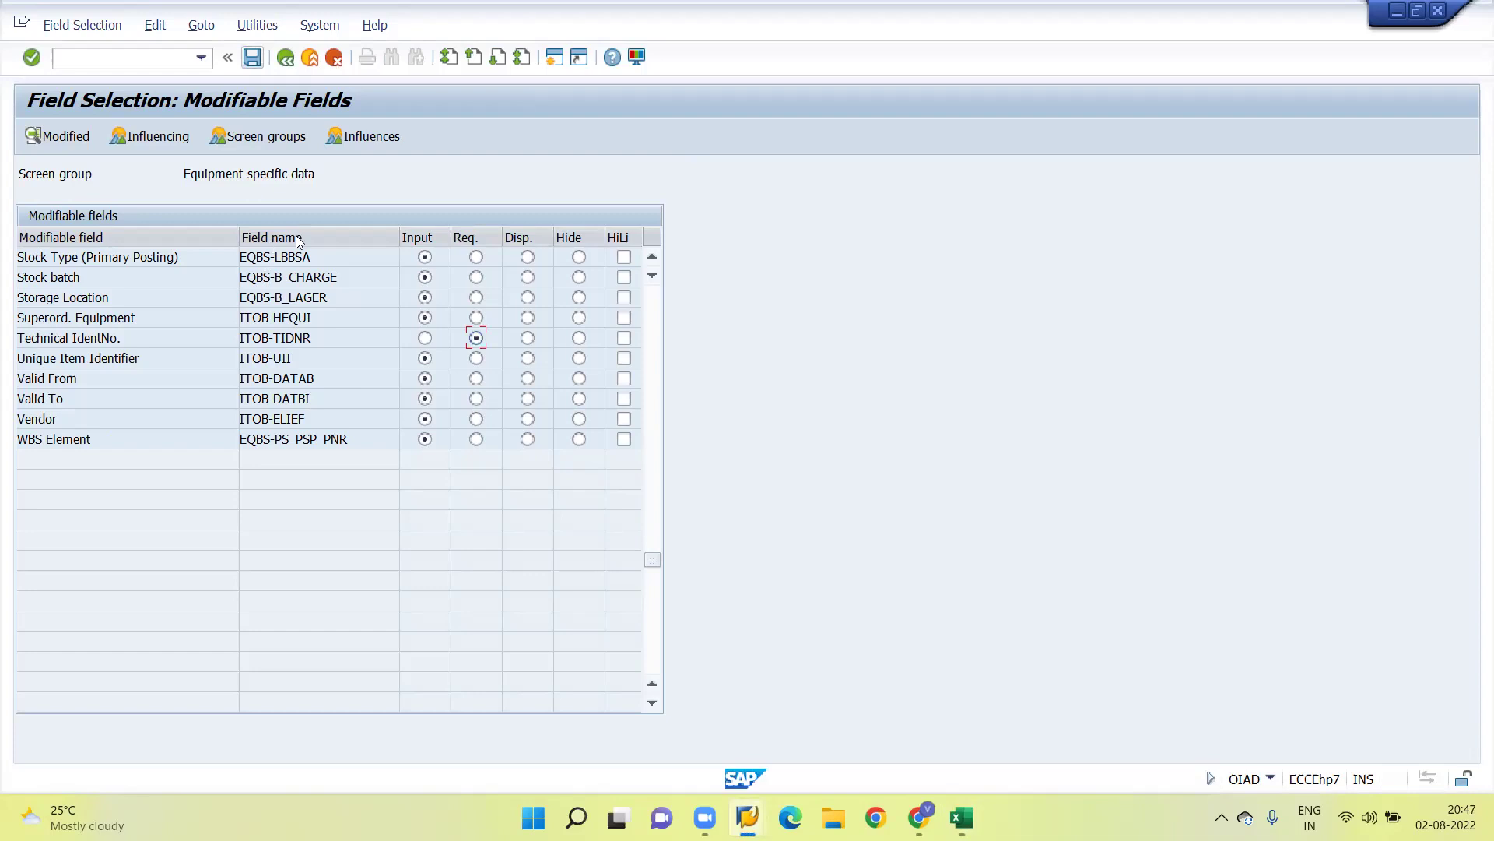
left_click(153, 141)
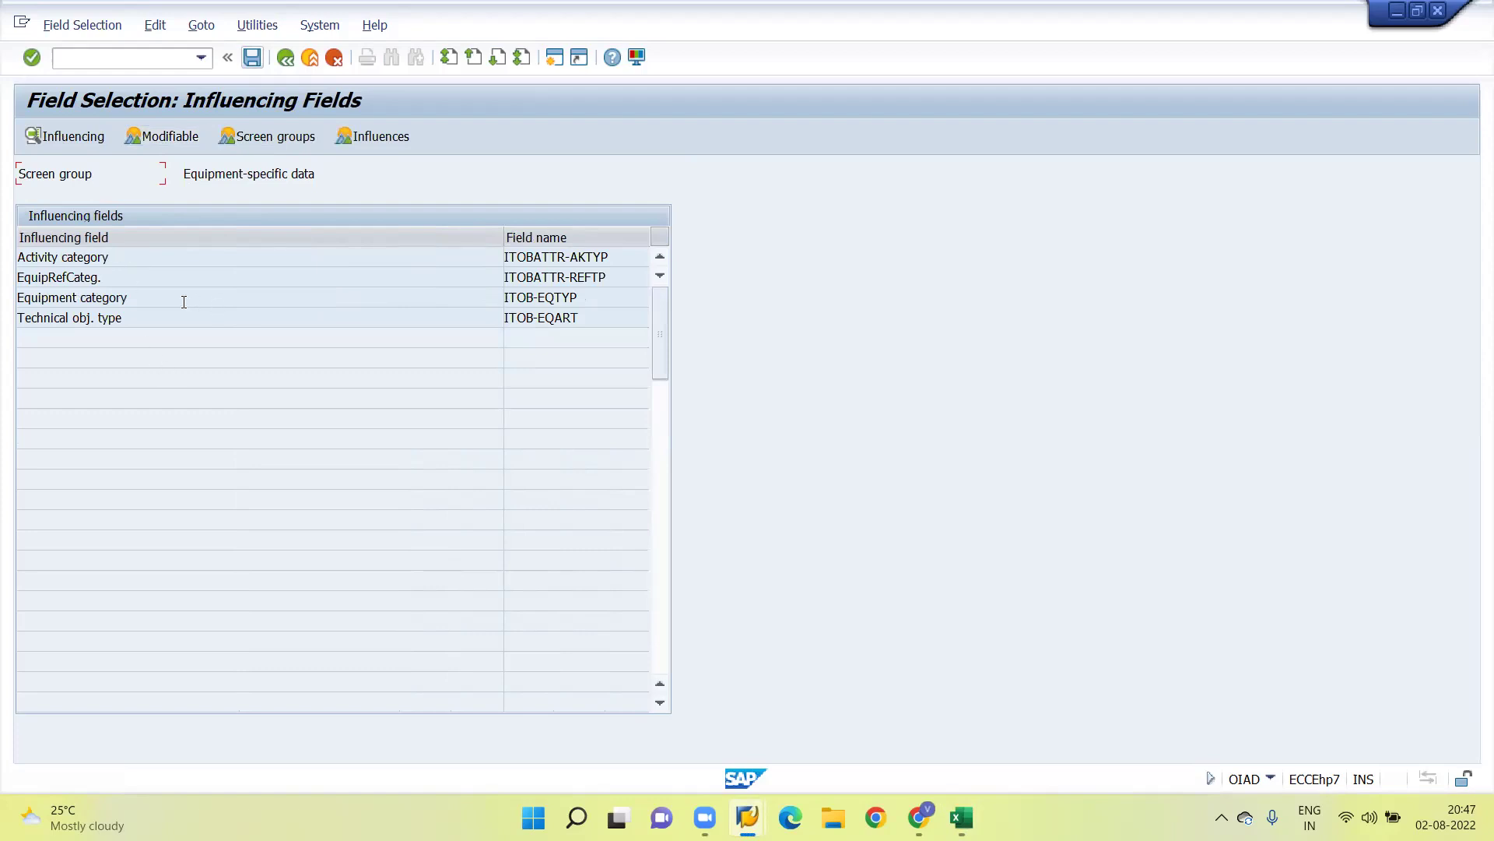
Examine the available influencing fields for equipment-specific data and return to the modifiable fields.
left_click_drag(140, 300, 12, 302)
left_click_drag(123, 317, 22, 324)
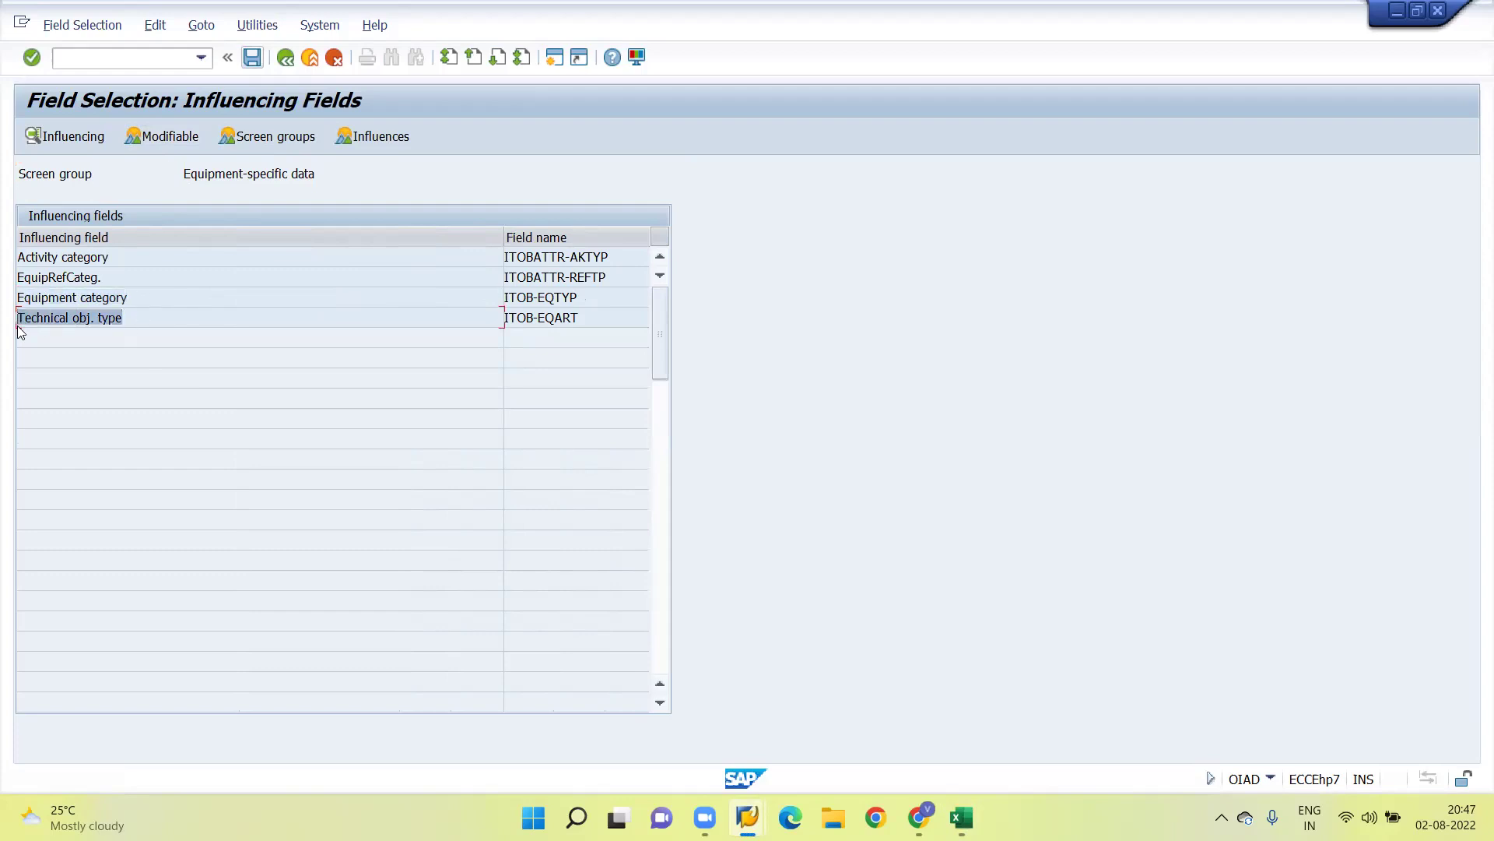
left_click(108, 272)
left_click_drag(107, 272, 5, 288)
left_click_drag(126, 257, 4, 275)
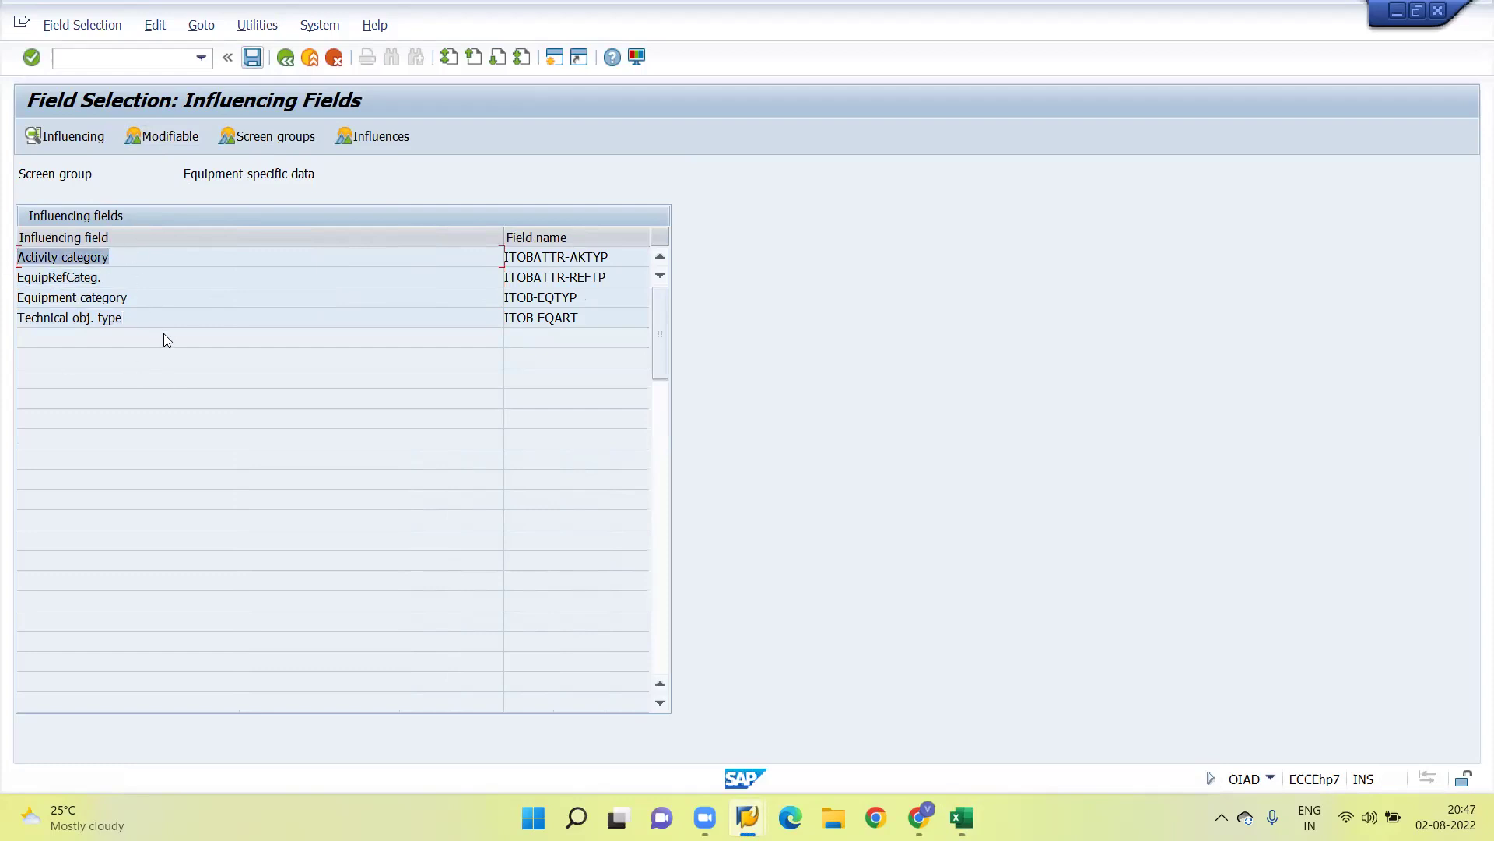
left_click(293, 69)
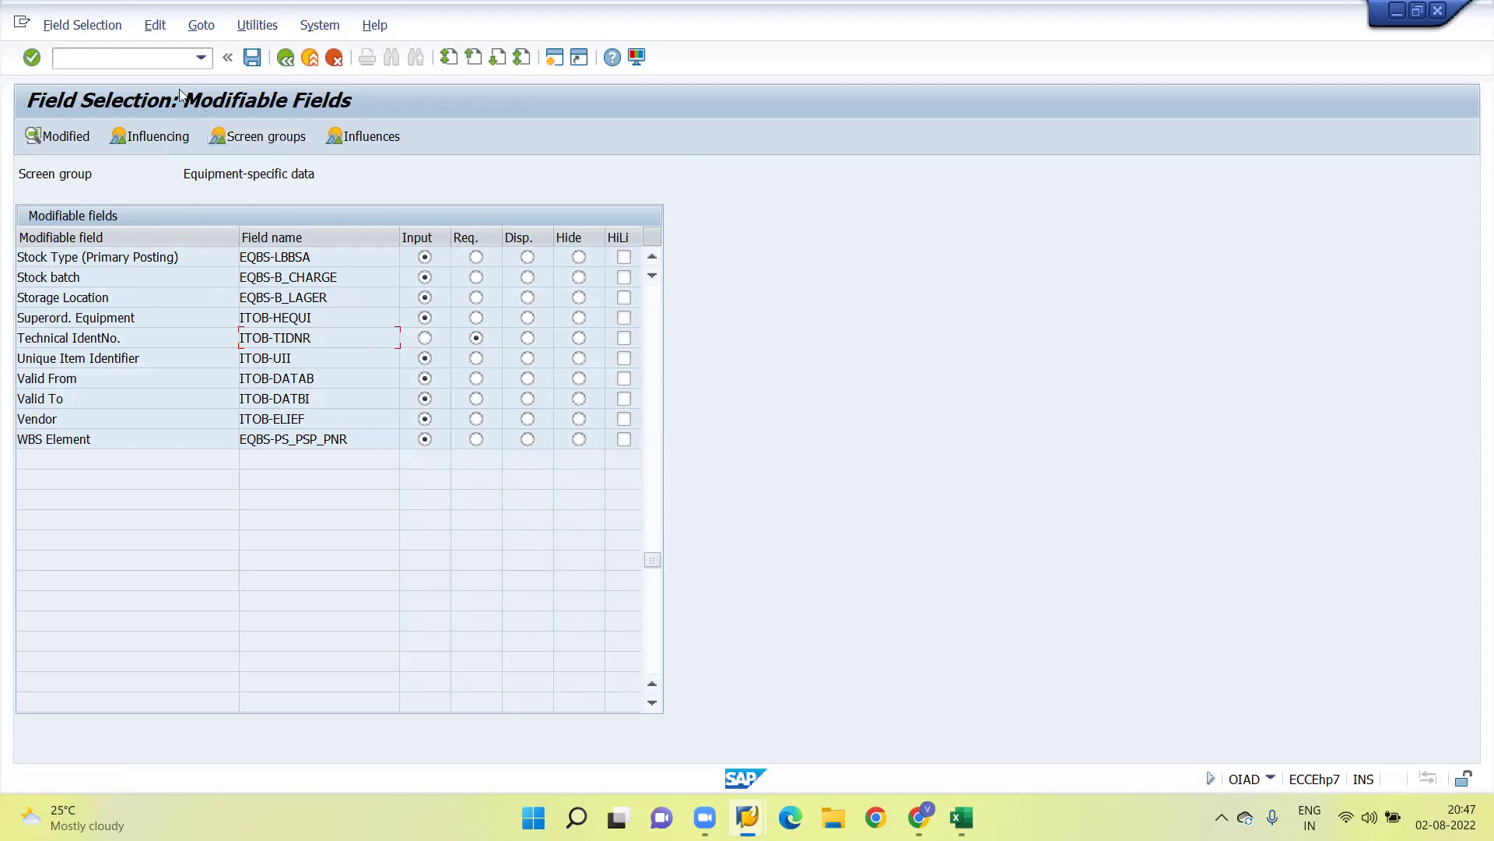
Start creating an equipment with IE01 in a new session, describe it as "test for exit", and go to its TechIdentNo. field.
type("/oie01")
key("Return")
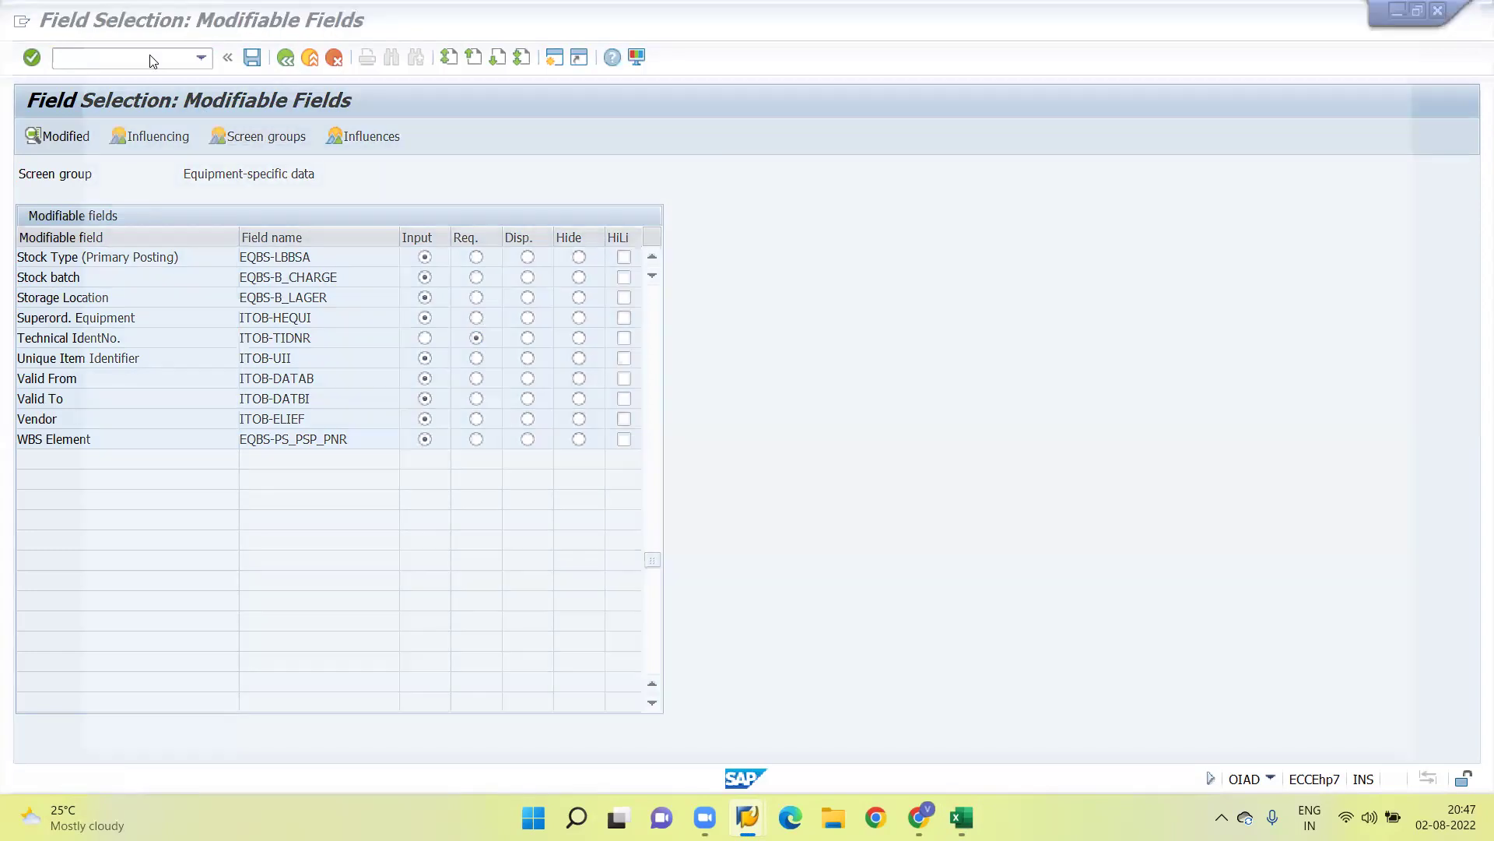
key("Return")
type("test for exit")
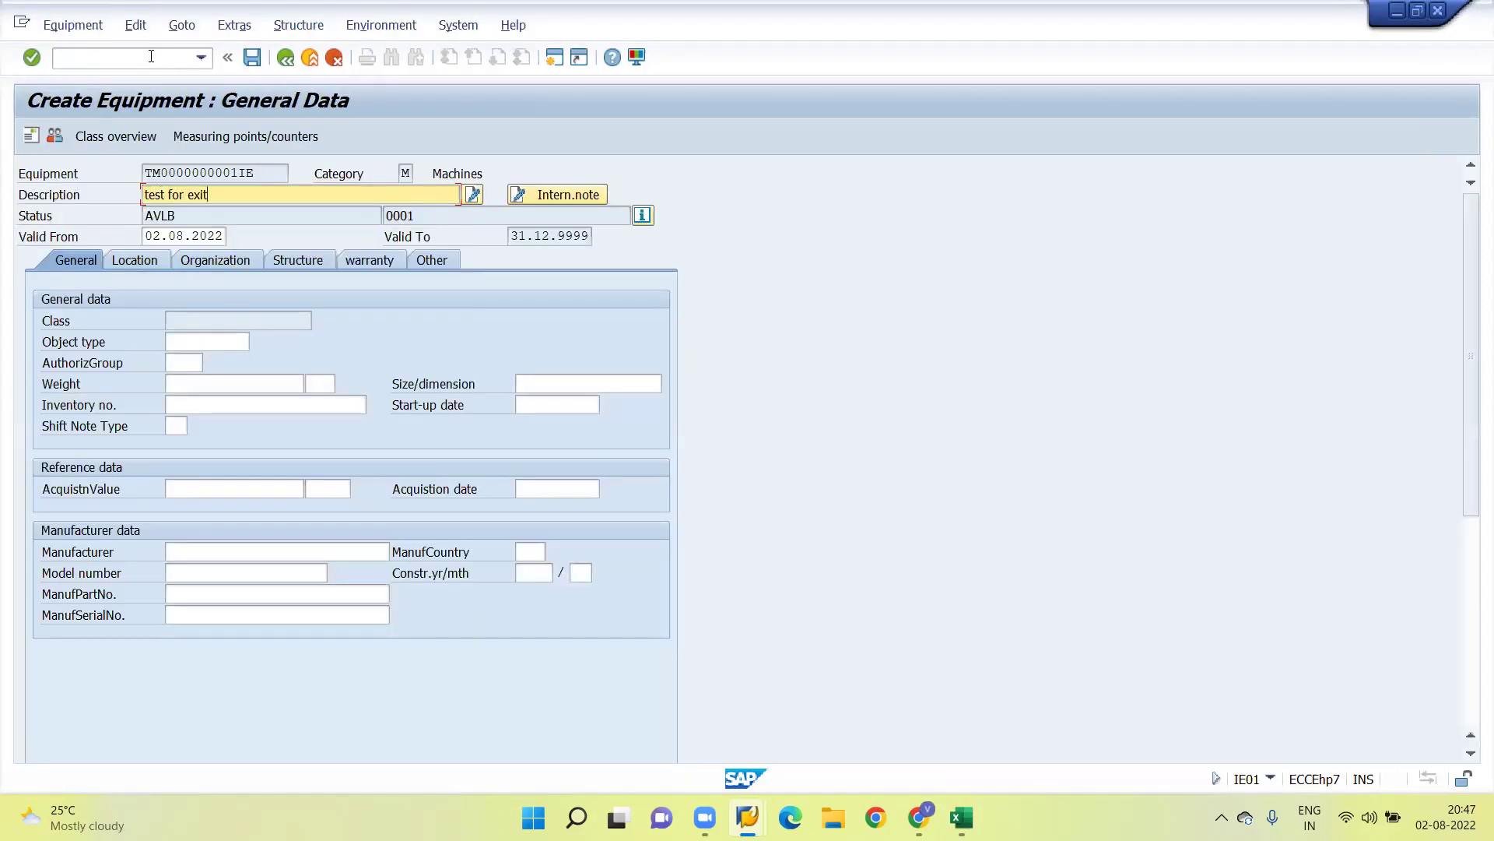
key("ctrl+a")
left_click(310, 263)
left_click(274, 426)
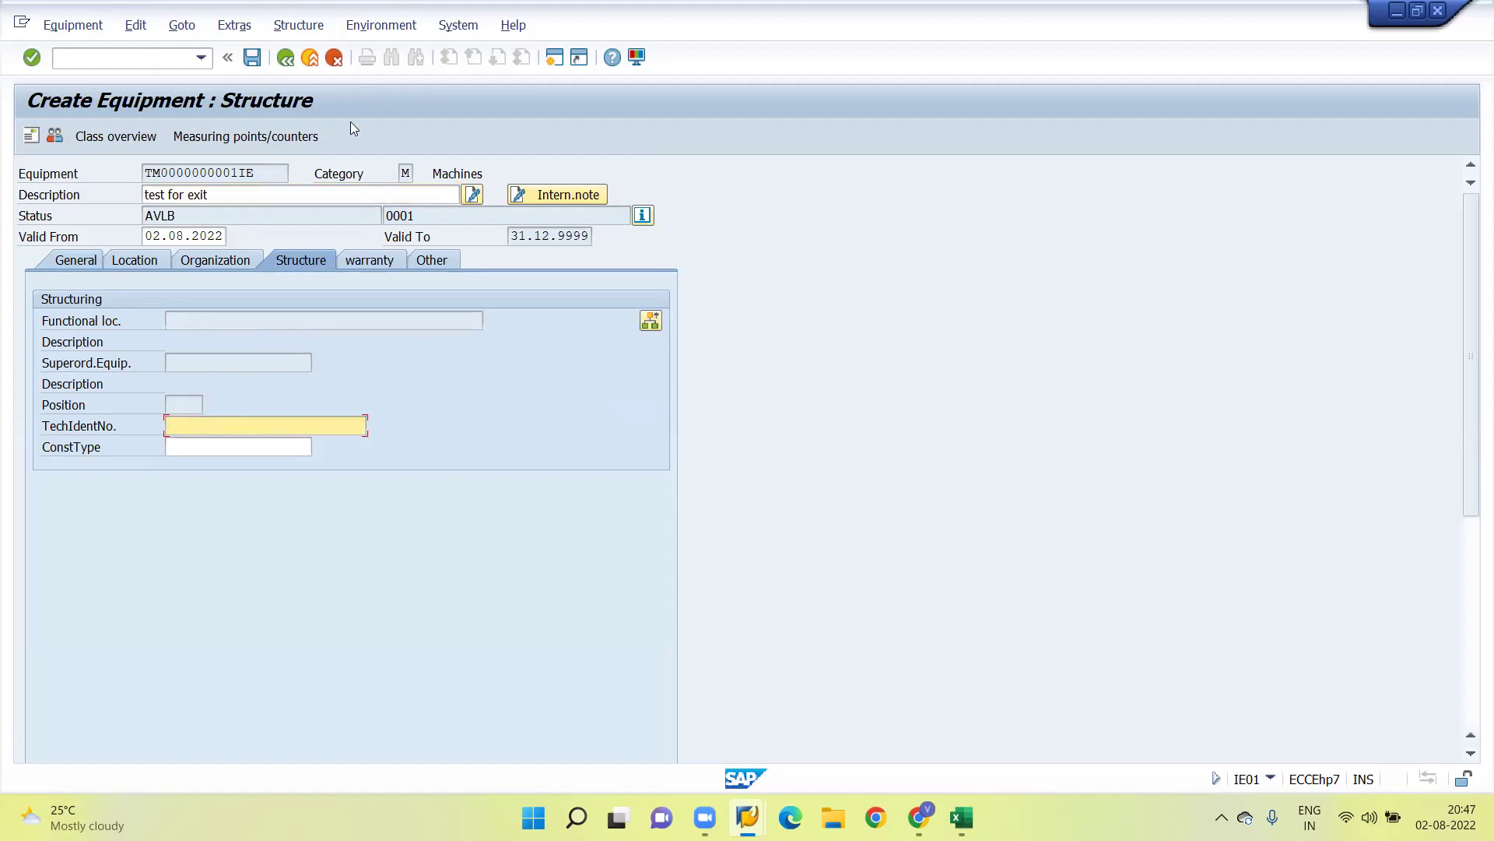
Look up the package of transaction IE01 through the system status and select the package name.
left_click(467, 28)
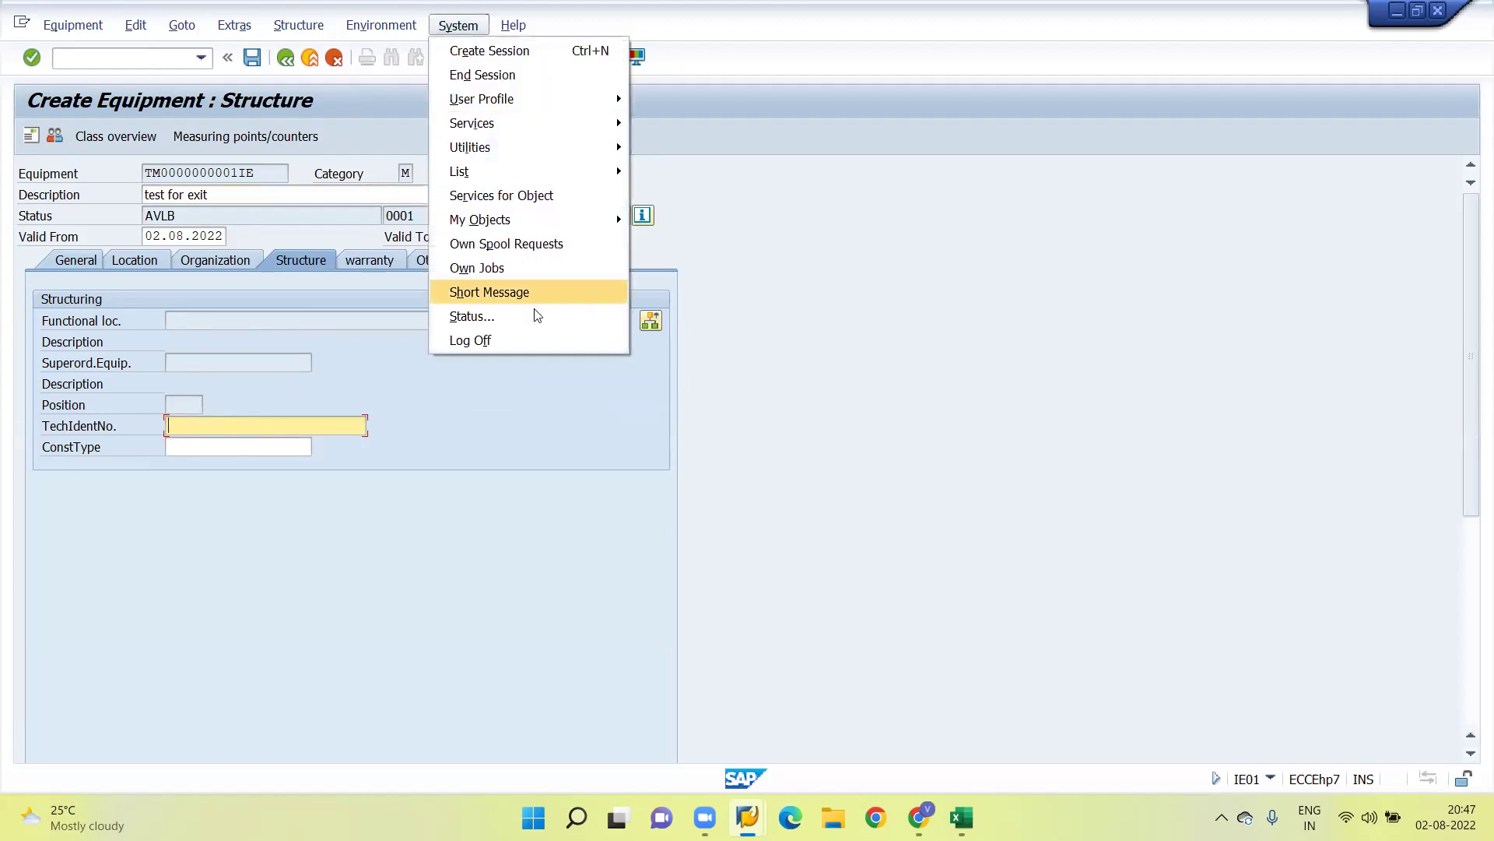
left_click(538, 318)
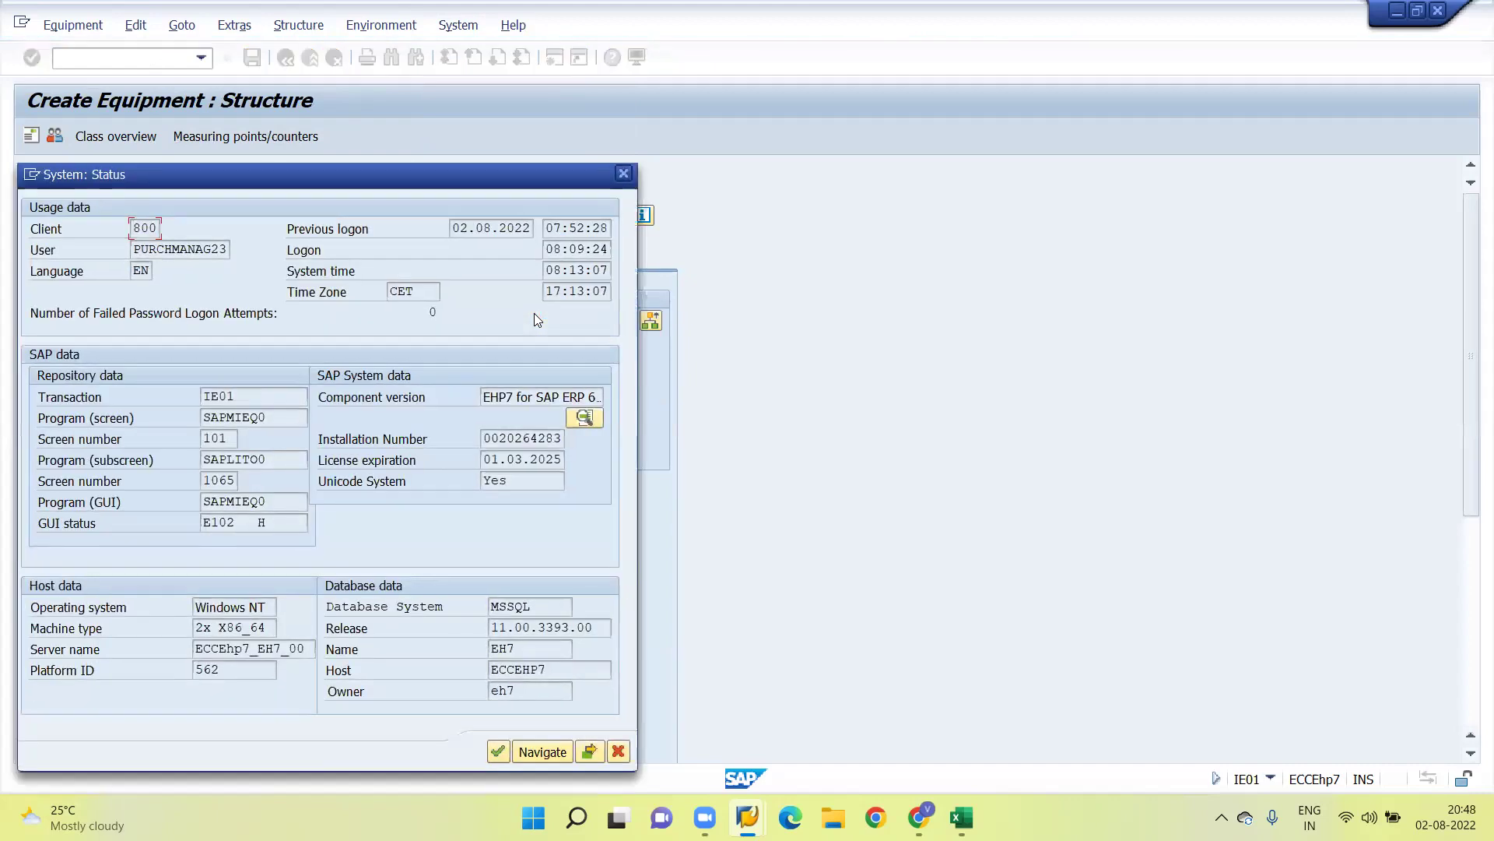
double_click(237, 395)
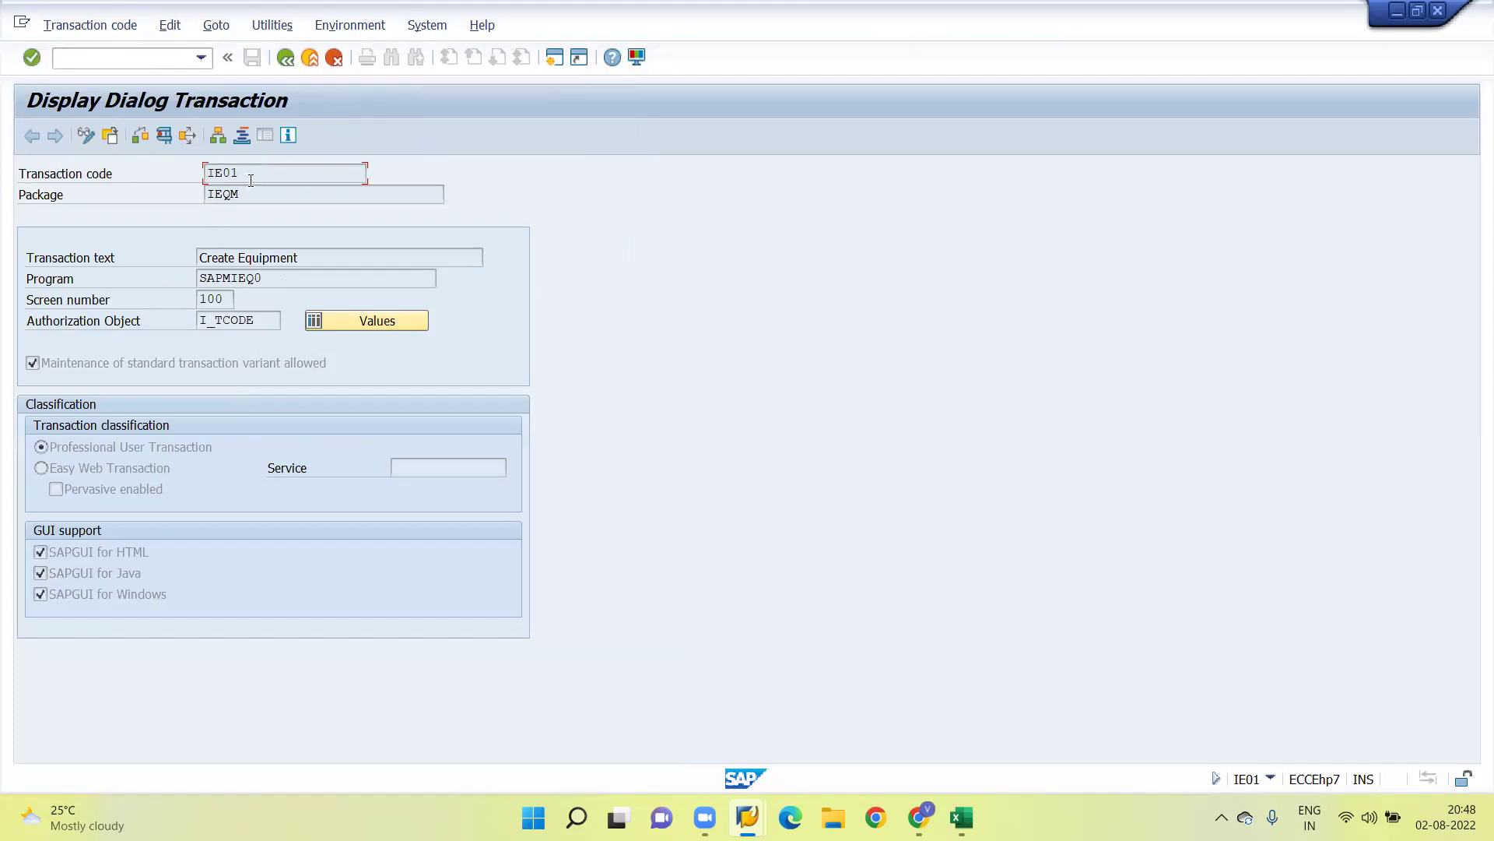
double_click(255, 196)
key("Left")
Open transaction SMOD in a new session and bring up the search for enhancement exits.
left_click(157, 57)
type("/osmod")
key("Return")
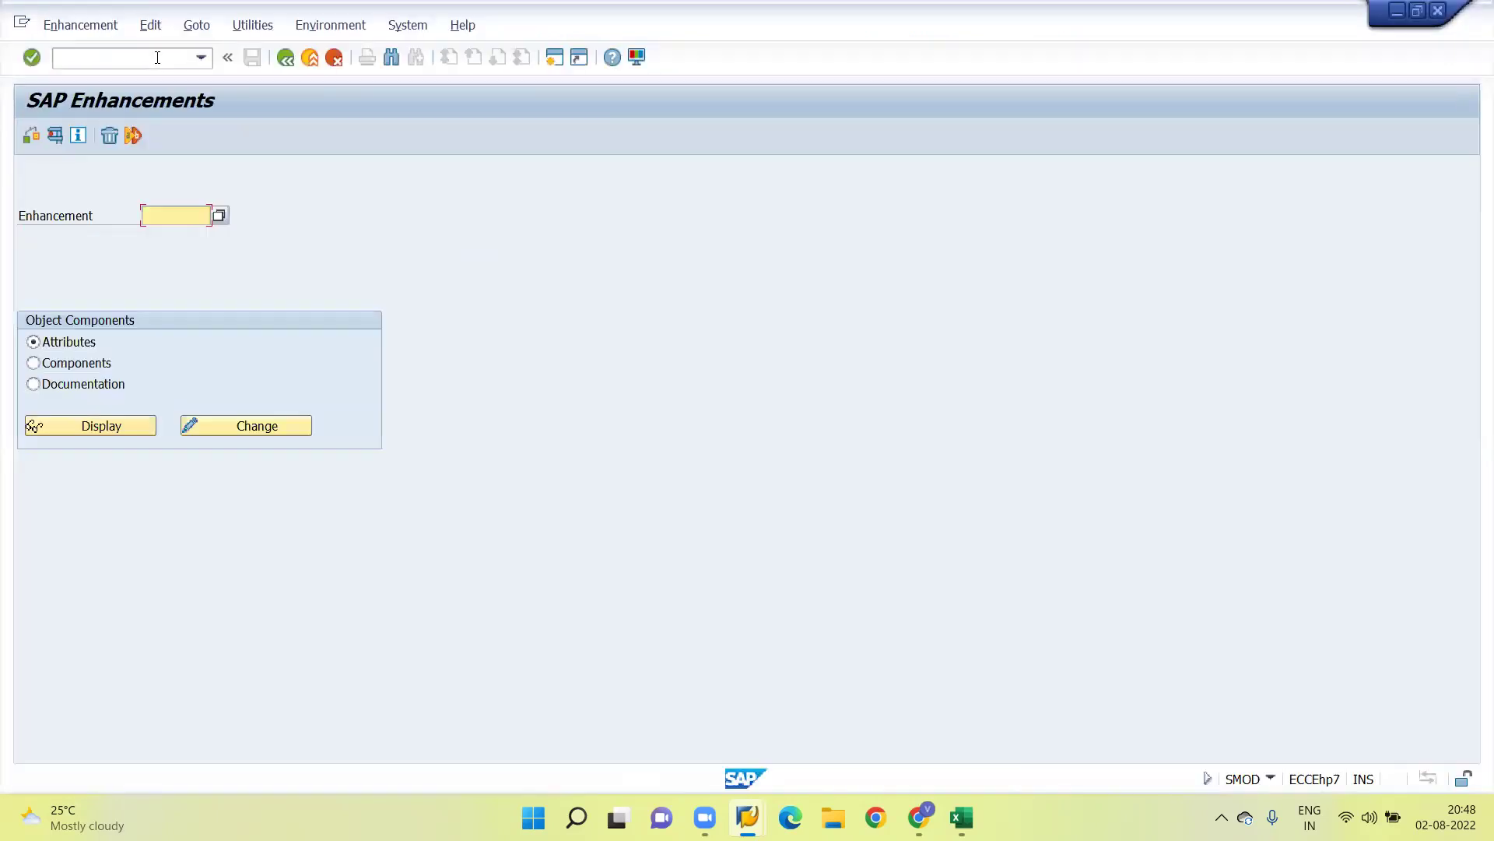
left_click(221, 215)
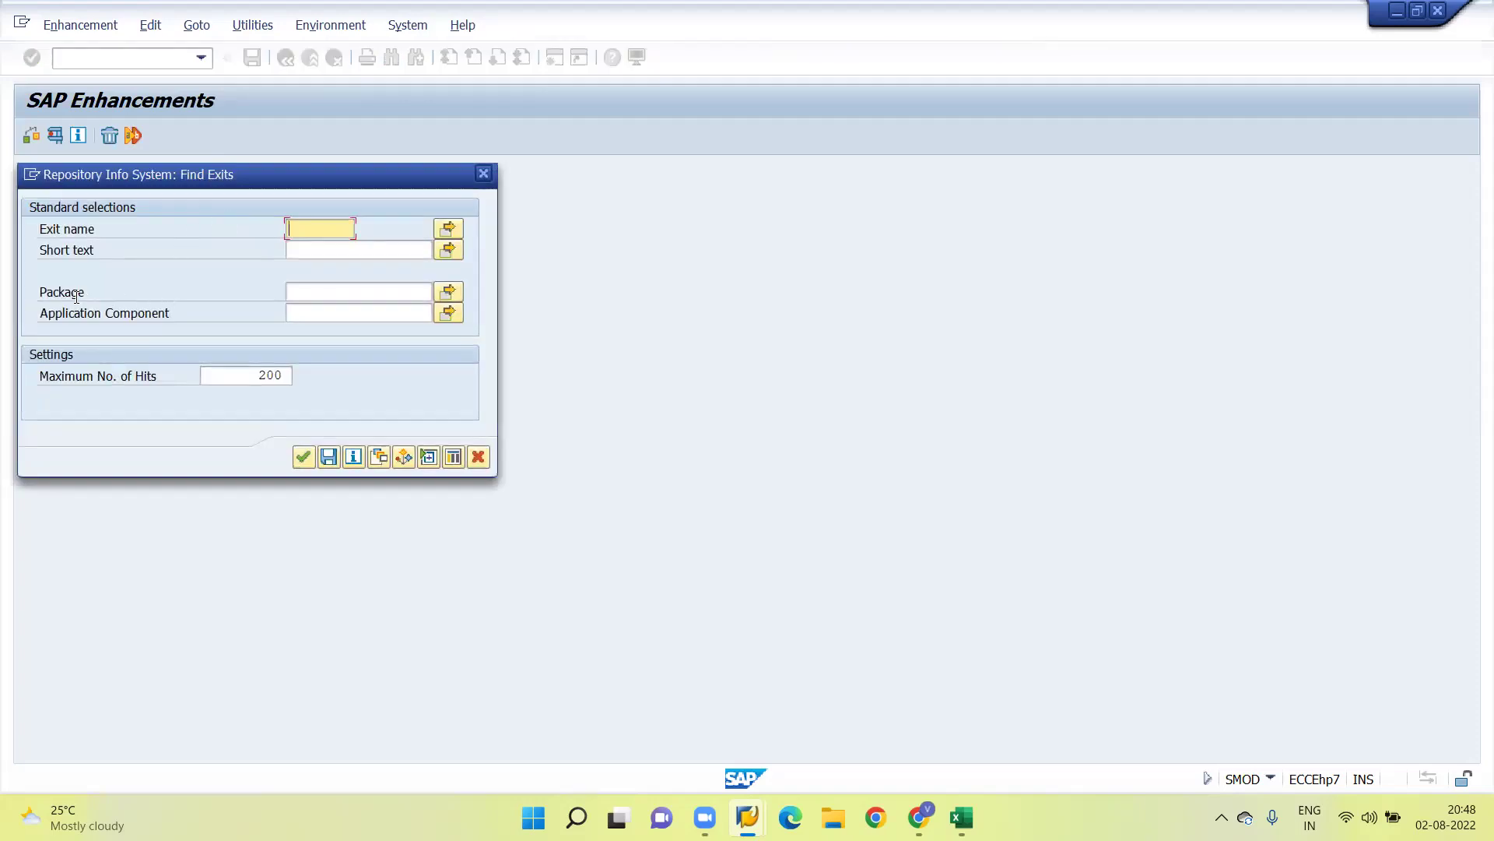
Search for exits by package IEQM*.
left_click_drag(84, 293, 53, 300)
left_click(340, 297)
key("F4")
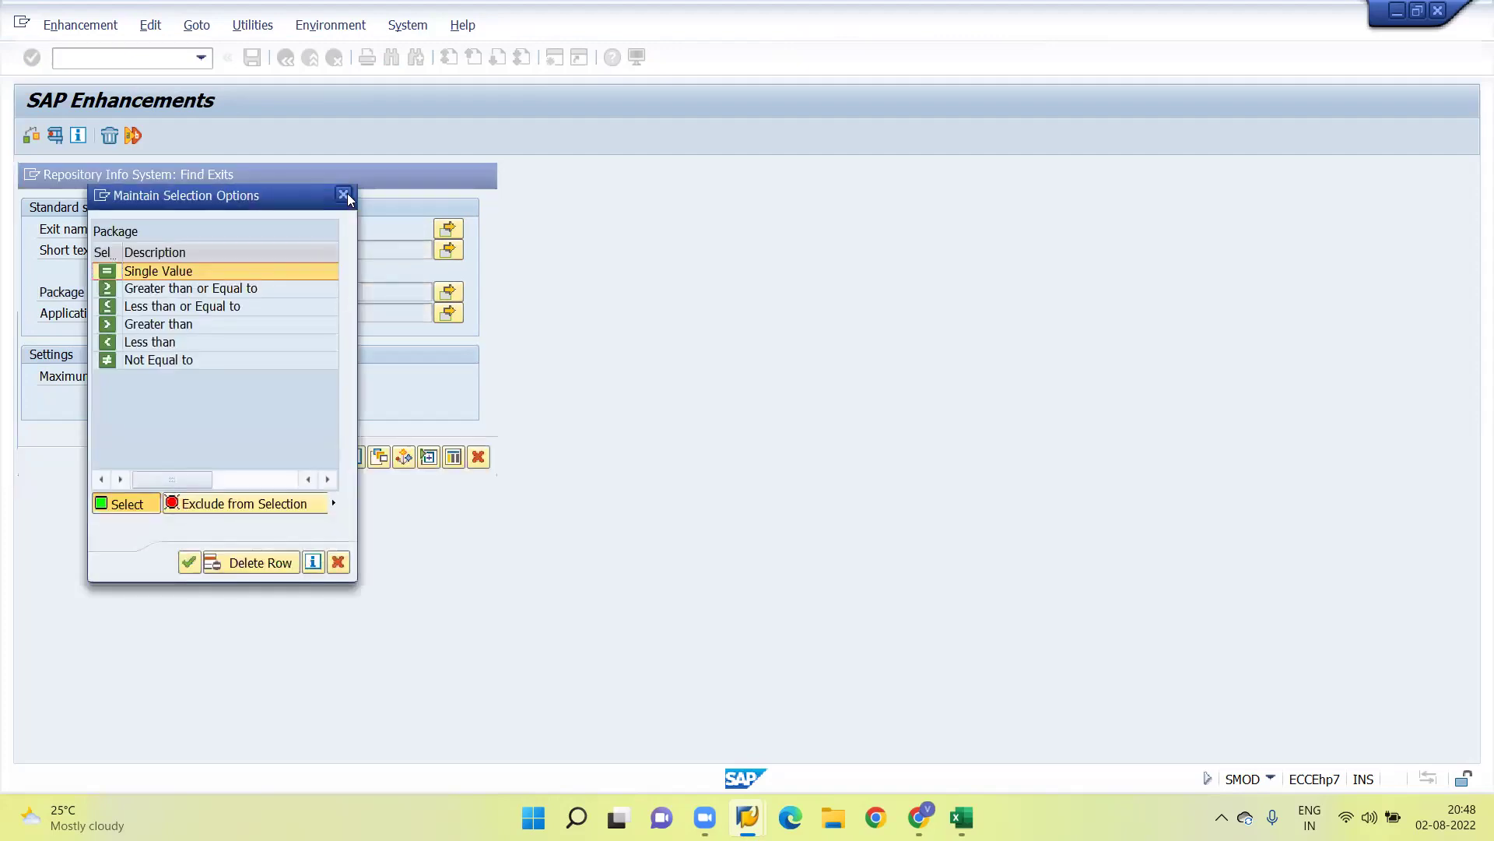
left_click(343, 195)
type("IEQM")
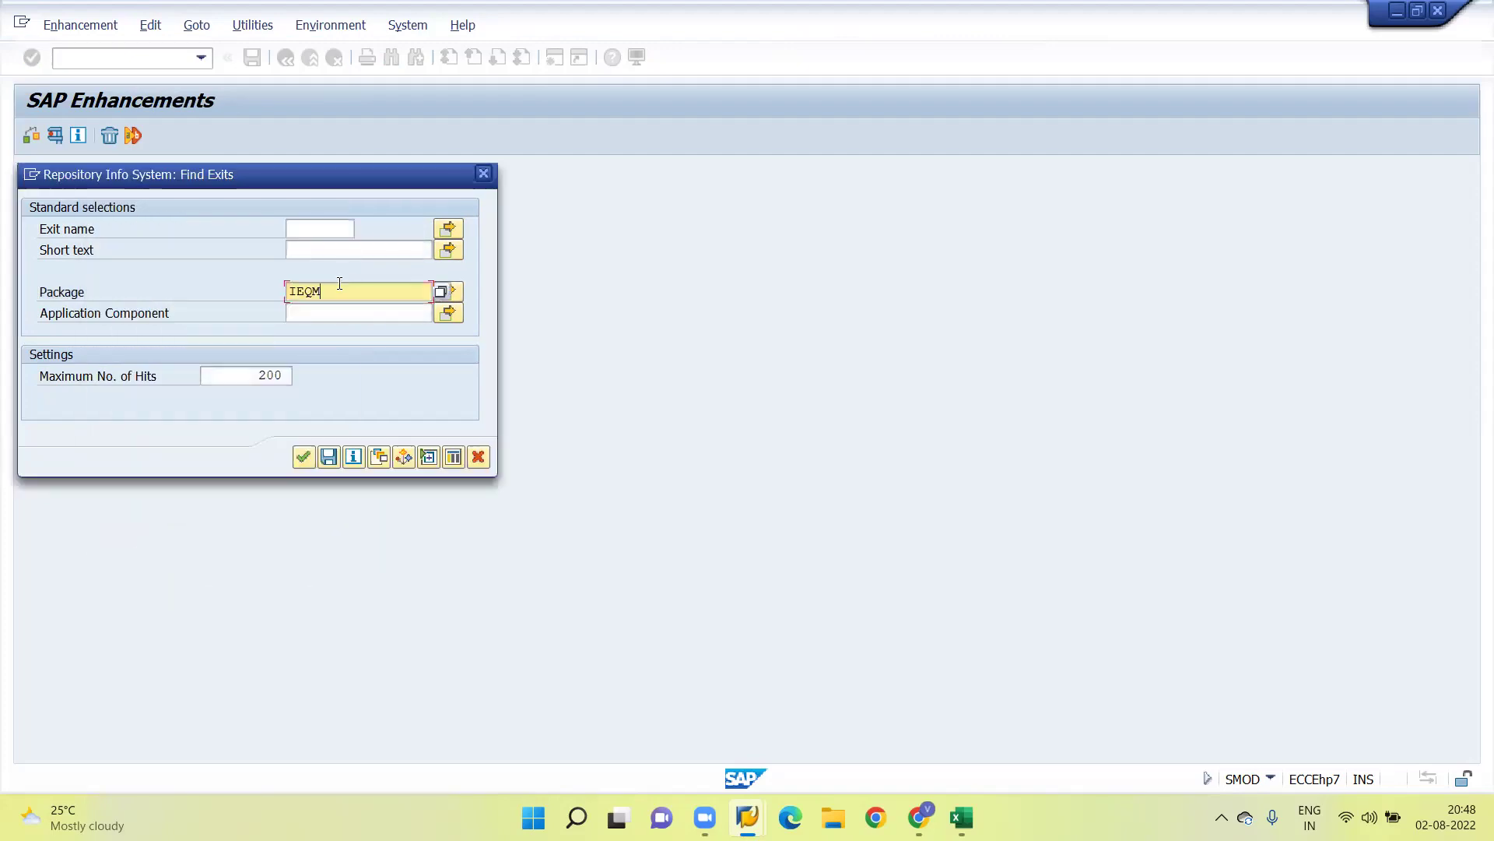
type("*")
key("Return")
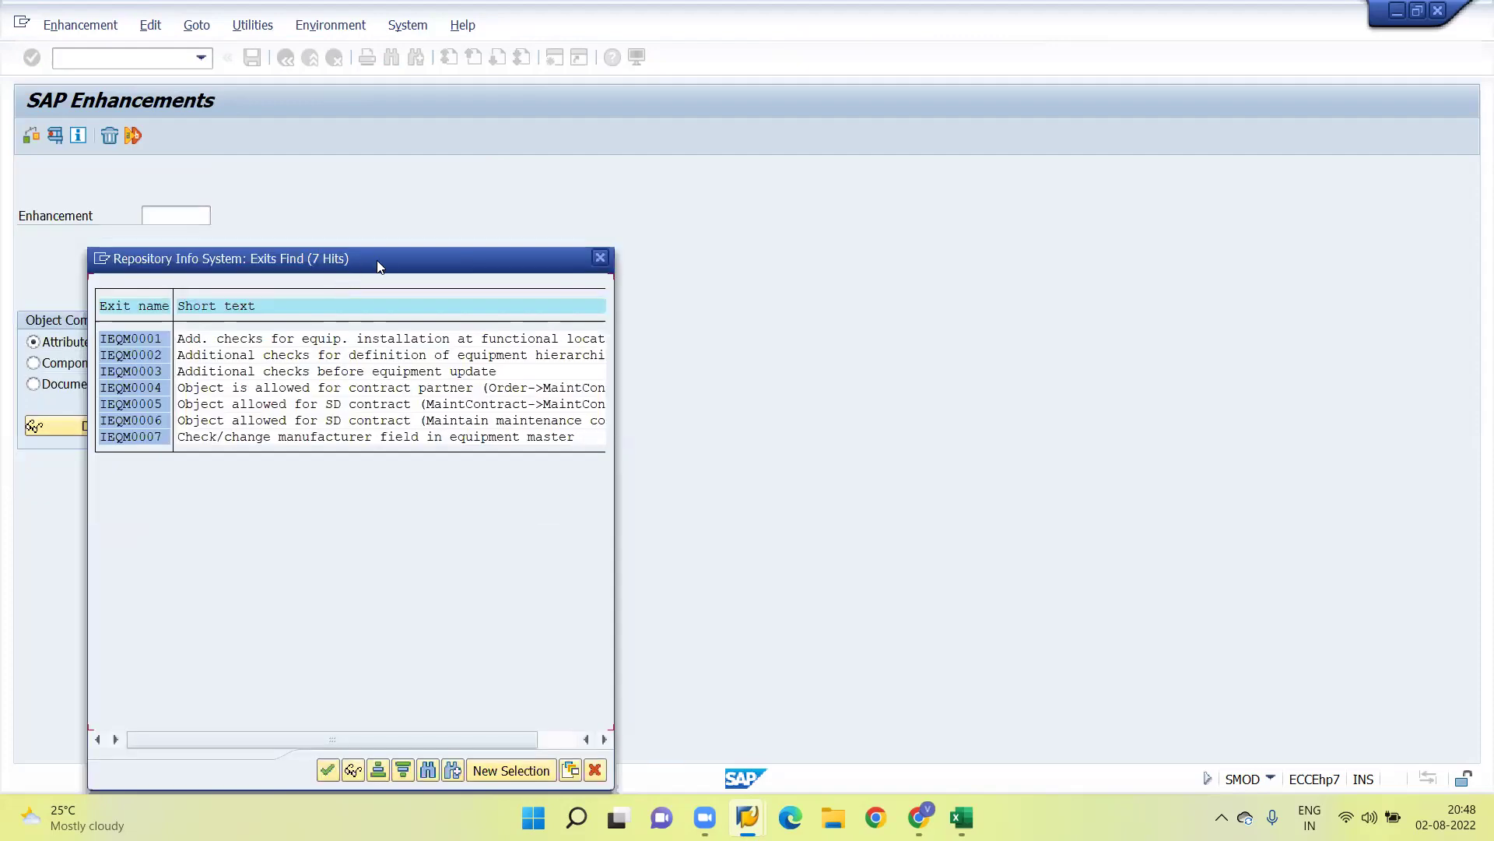
Review the found exits and copy the exit name IEQM0003 for additional checks before equipment update.
left_click_drag(389, 258, 589, 92)
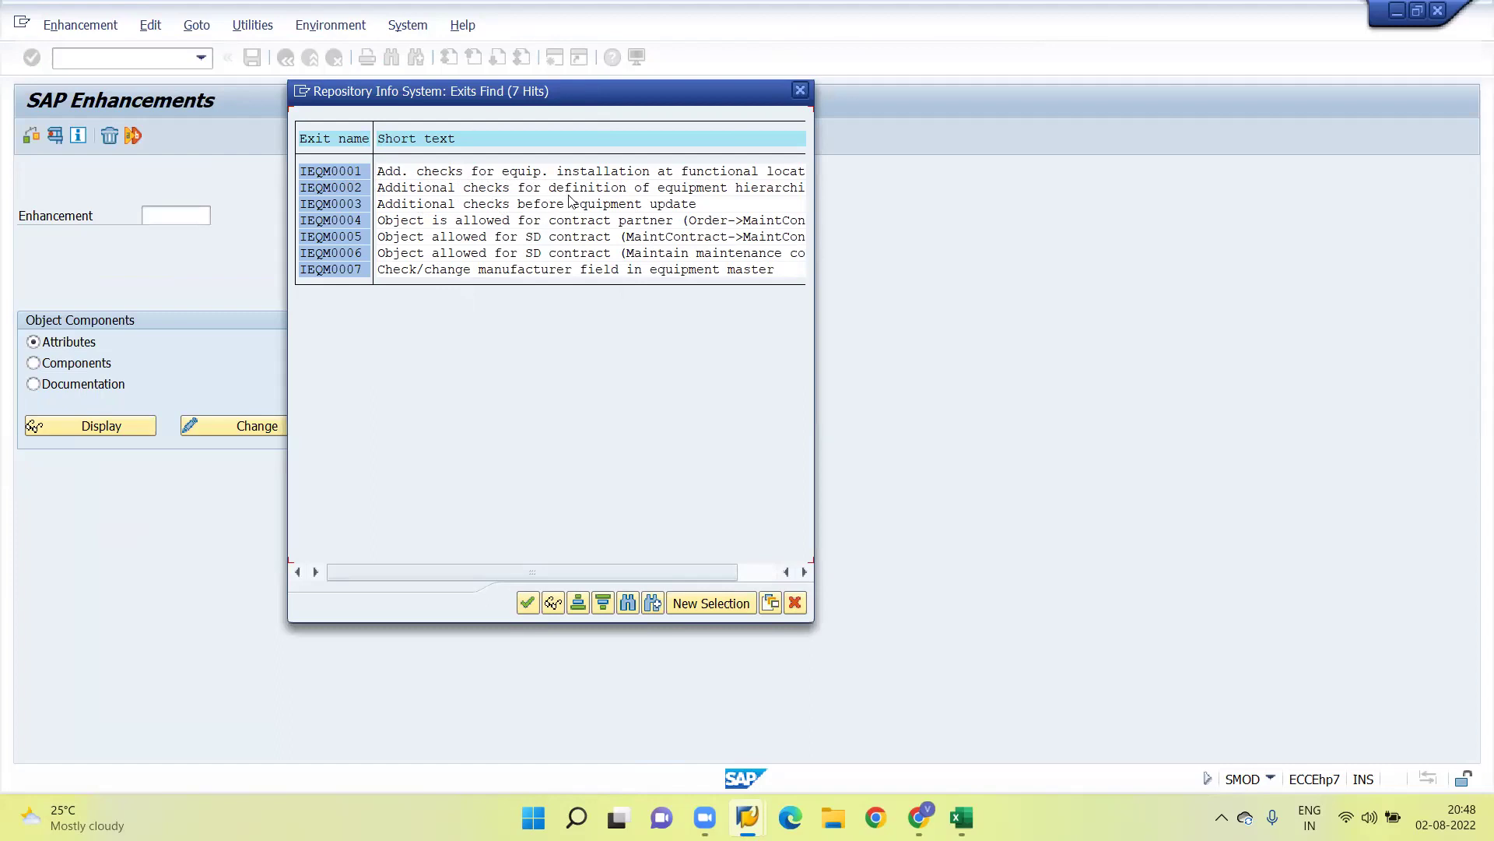
double_click(709, 195)
left_click(576, 204)
left_click(360, 201)
left_click(559, 205)
key("ctrl+y")
left_click_drag(359, 204, 300, 210)
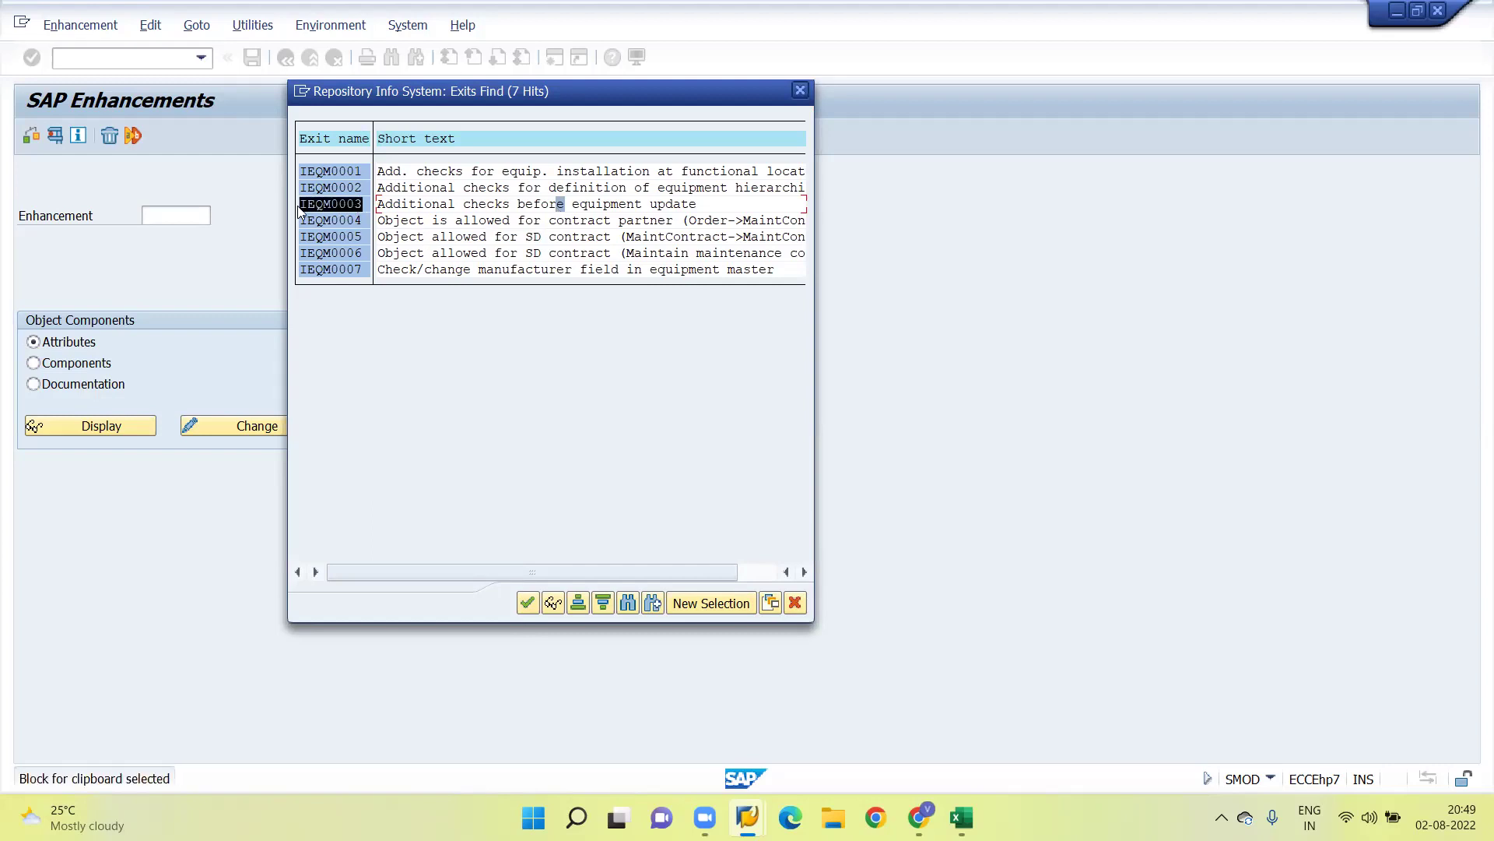
key("ctrl+c")
Switch to the Book2 workbook in Excel and enter "Use exit: IEQM0003" in cell M16.
left_click(962, 817)
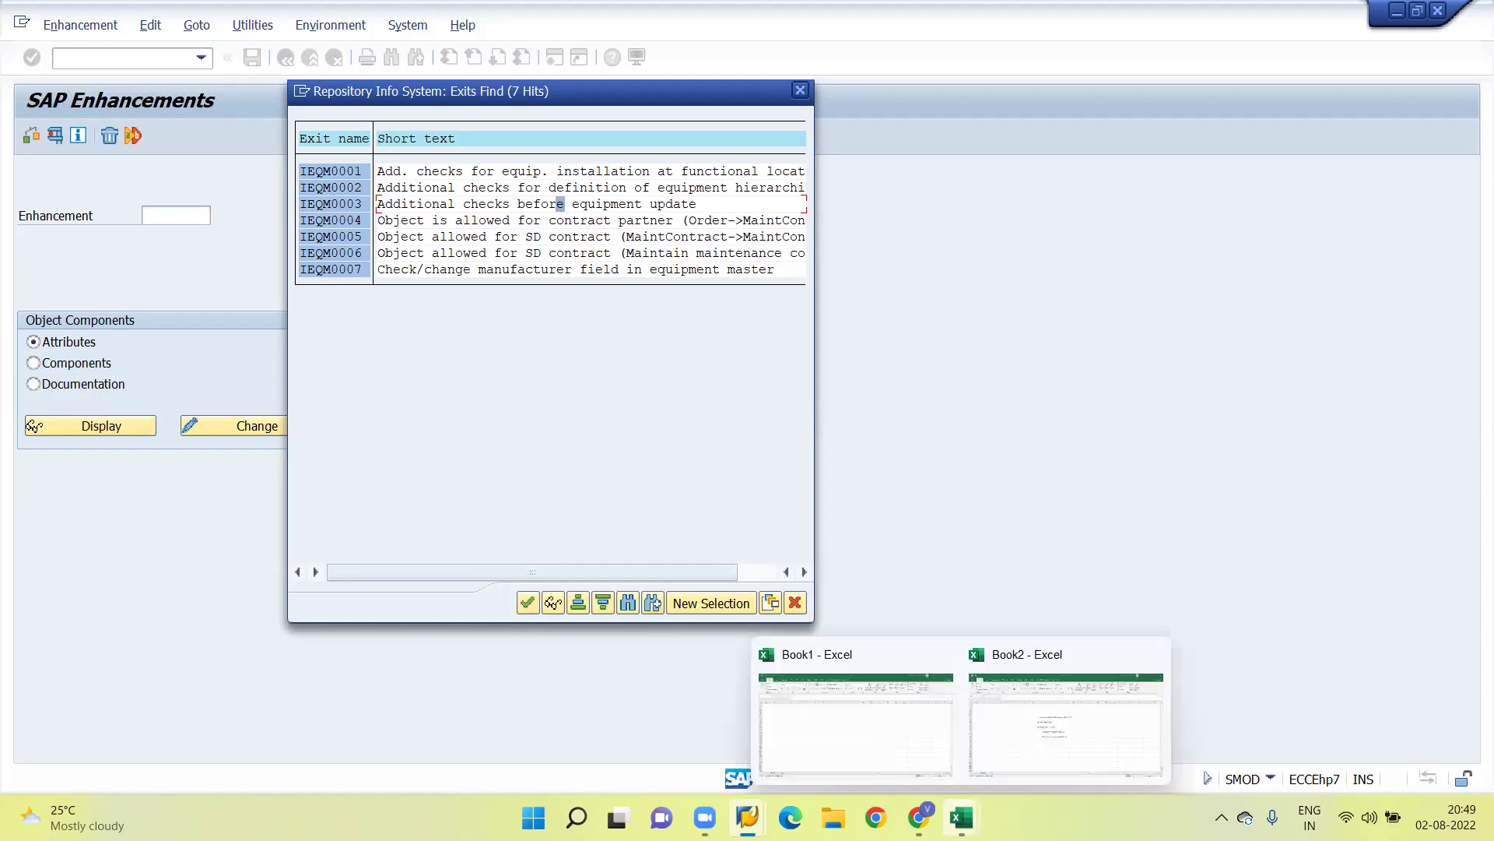
left_click(1016, 744)
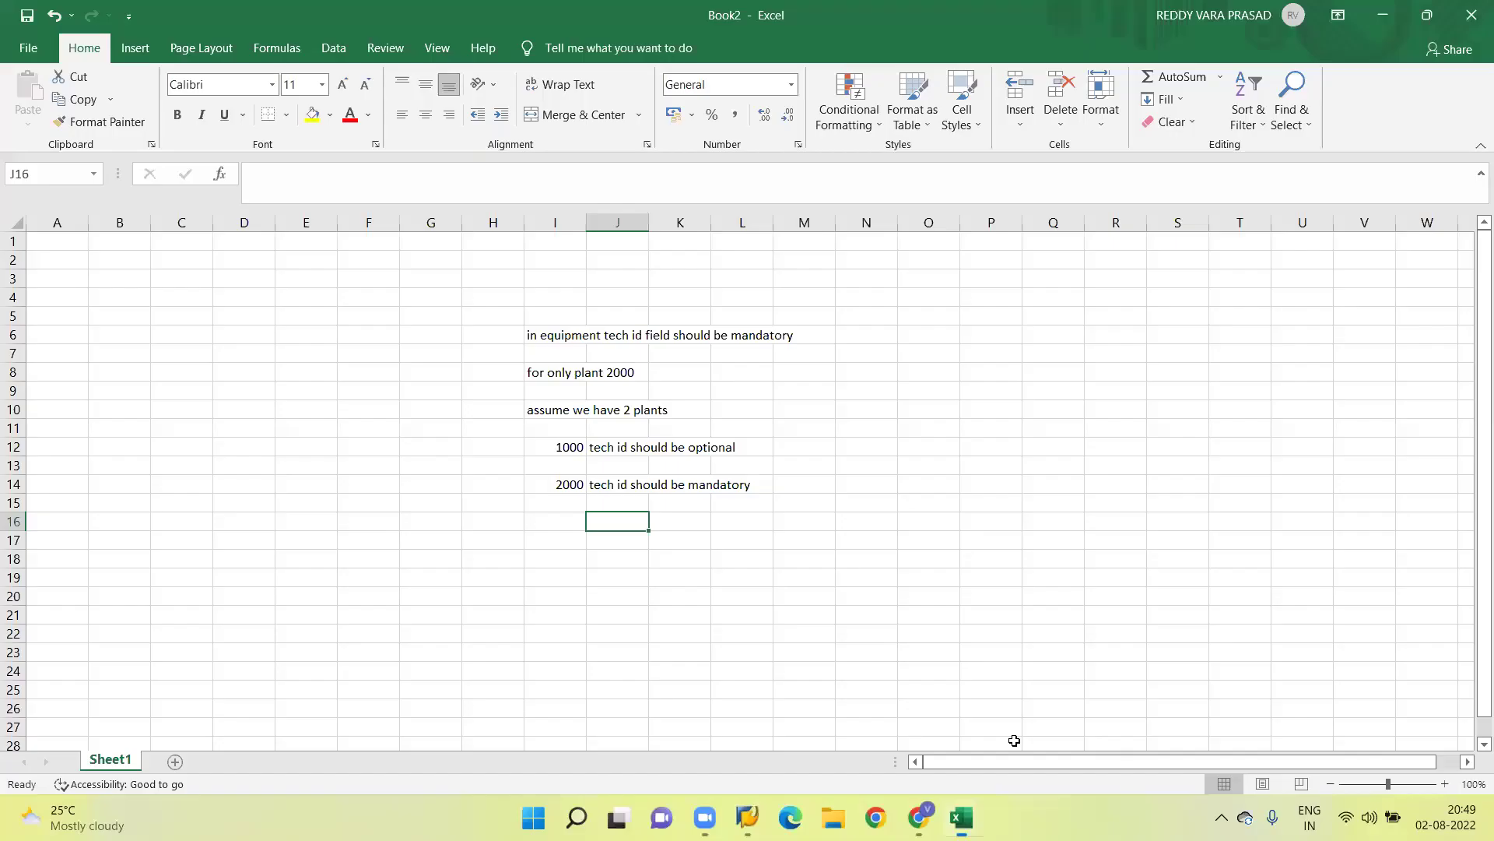
left_click(813, 528)
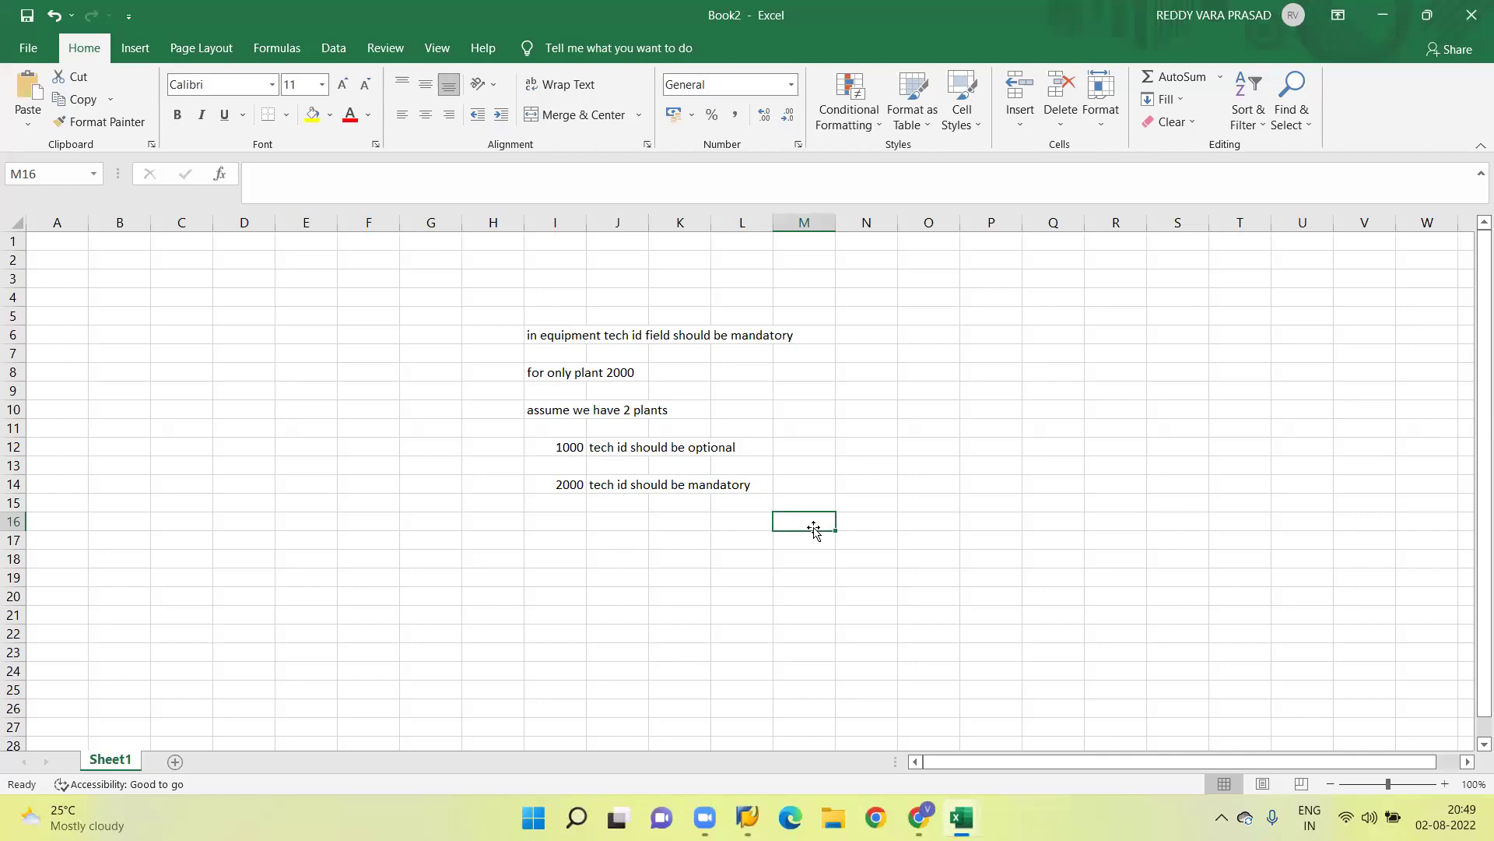
type("Use e")
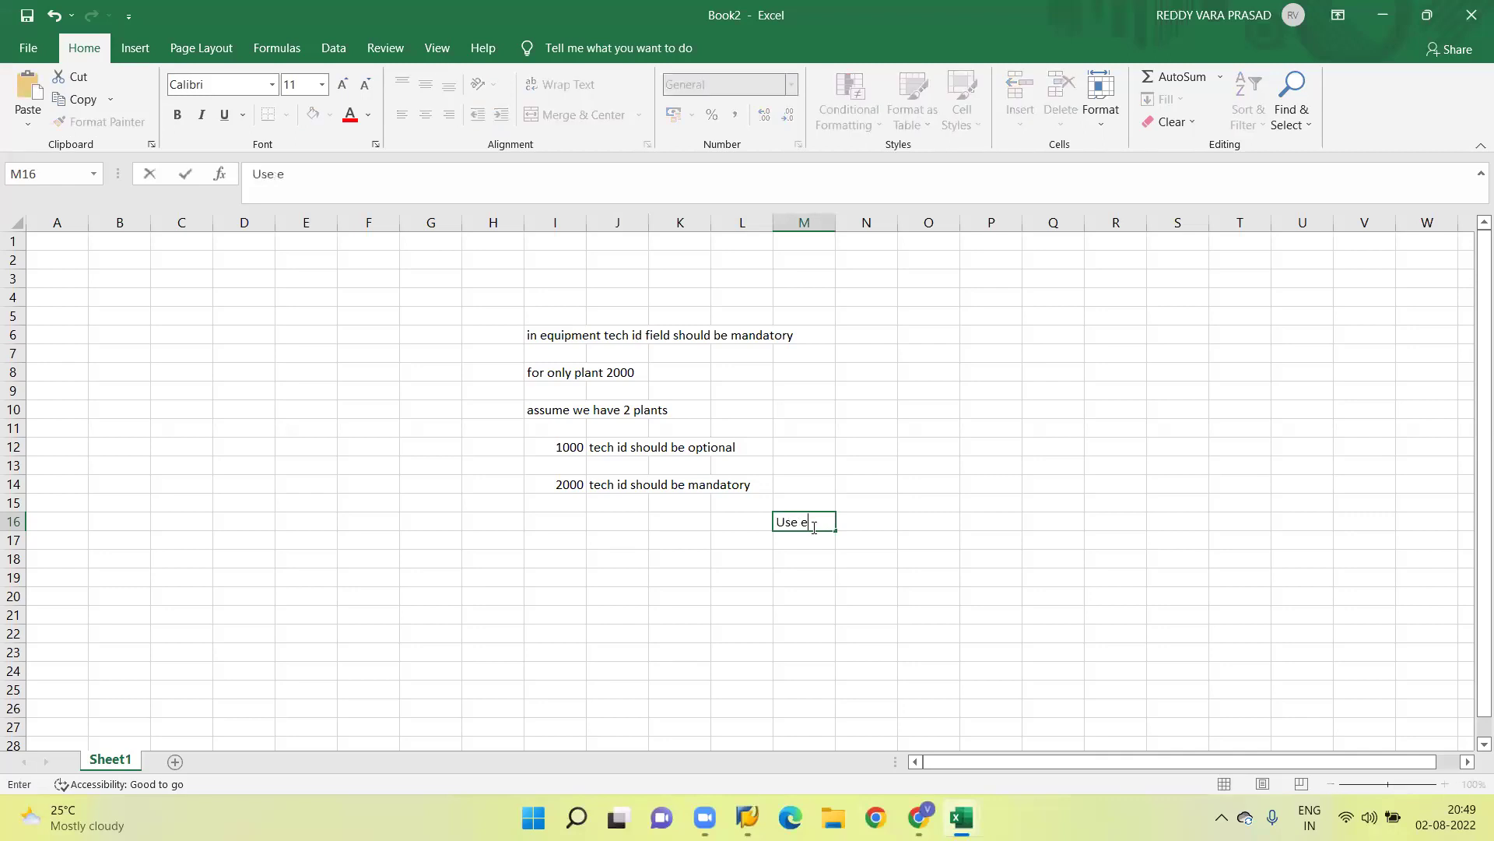
type("xit:")
key("ctrl+v")
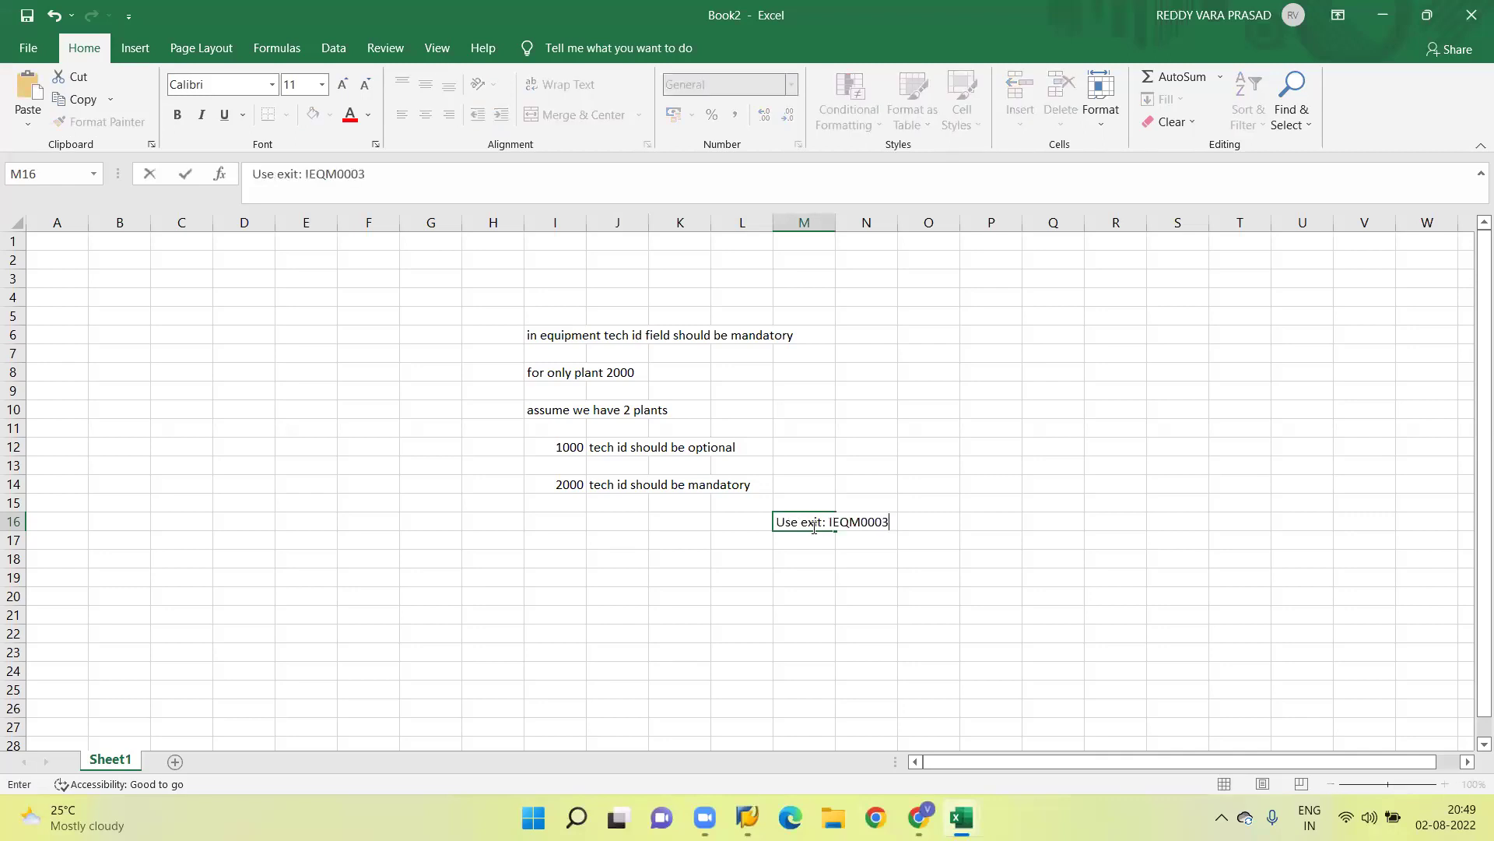
key("Return")
key("Return")
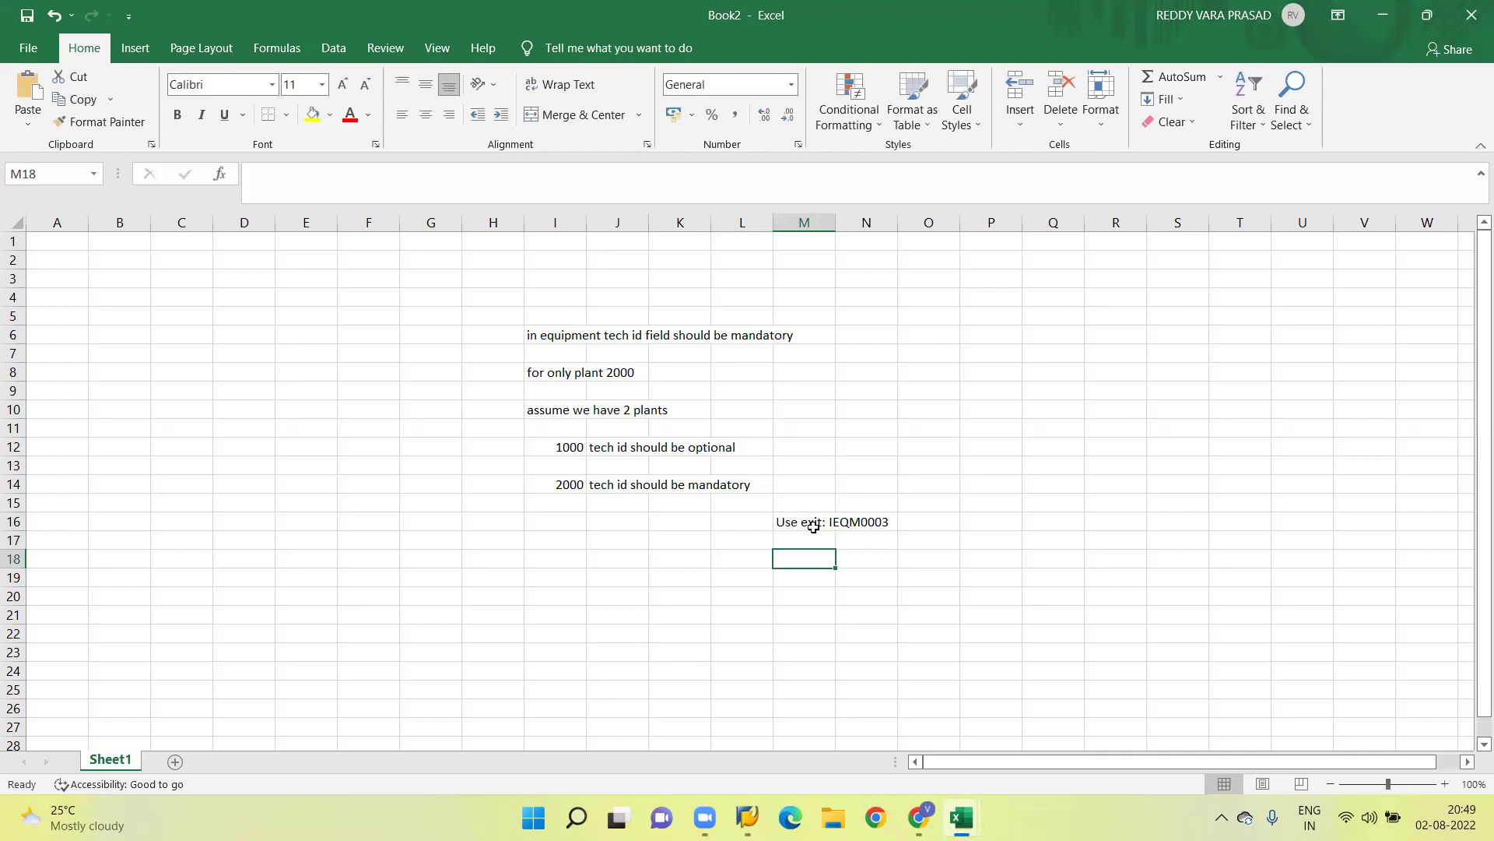
Enter "In transaction IE01 or IE02 field tech id should be mandatory for plant 2000" in cell M18.
type("In tran")
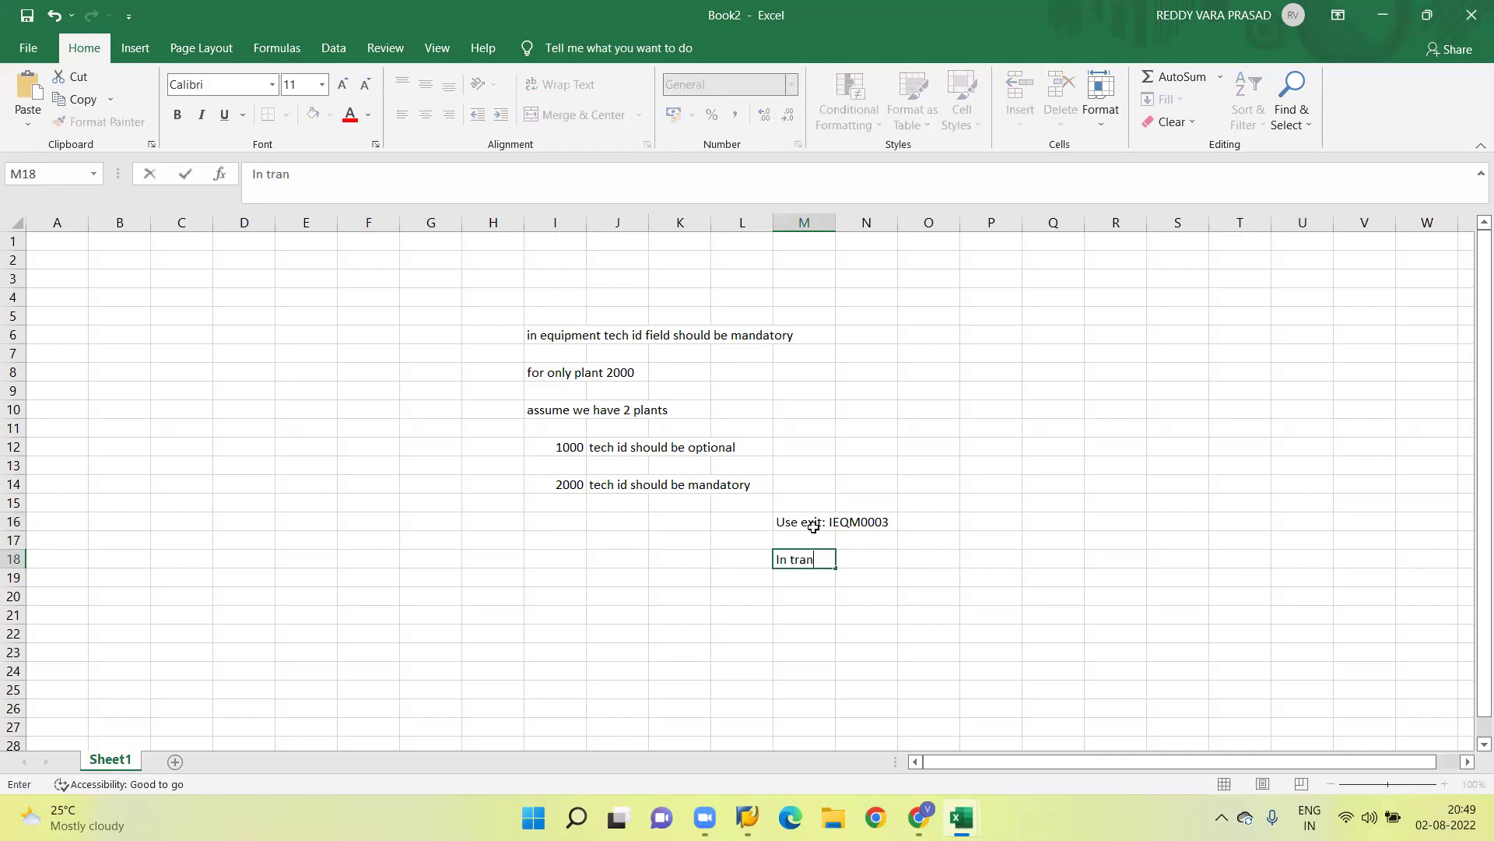
type("saction IE01 or IE02")
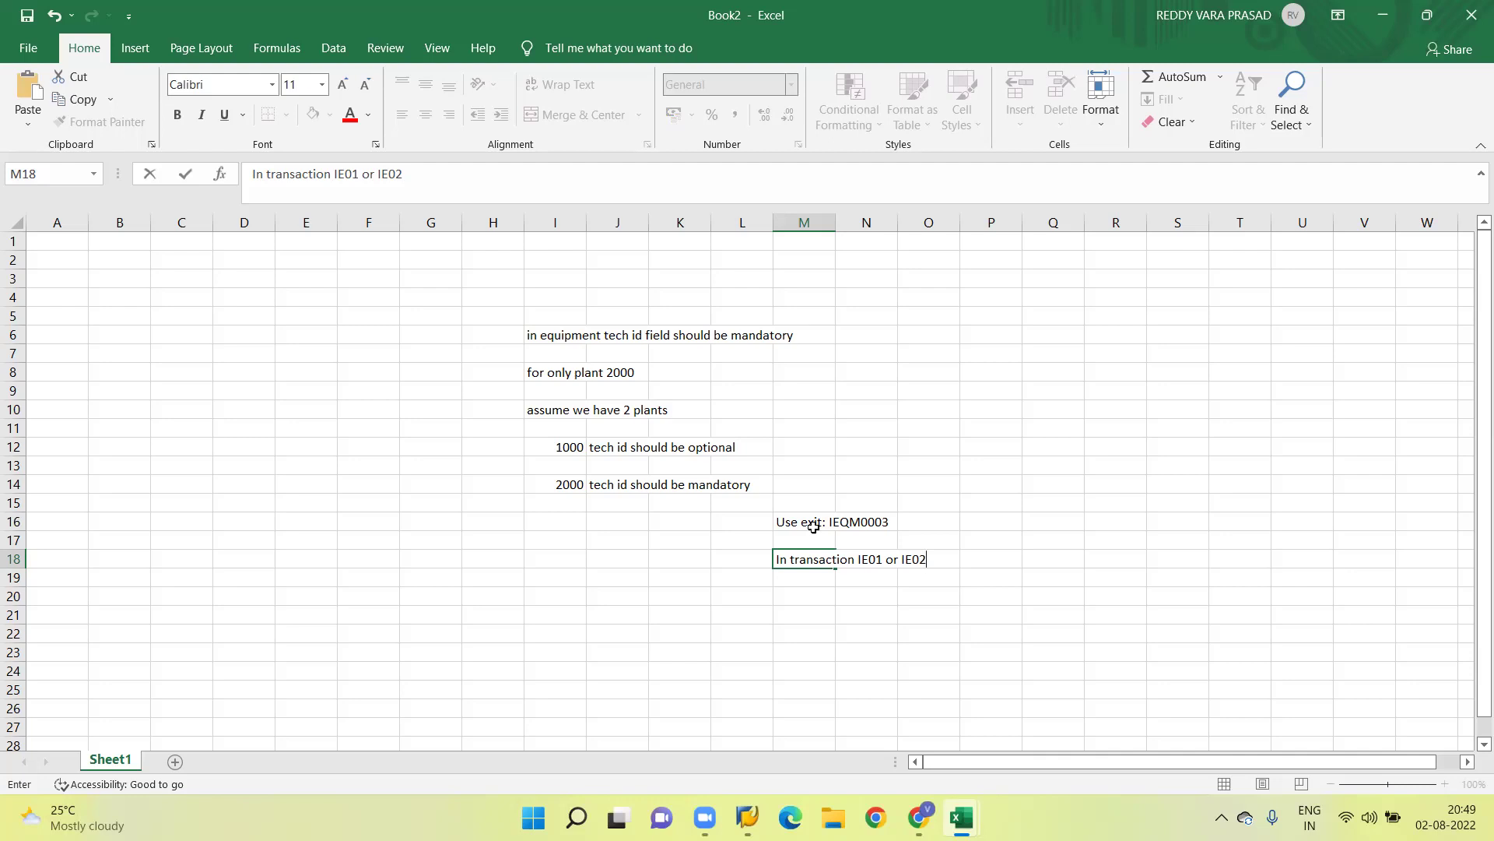
type("field tech id should be manandatory for plant 2000")
key("Return")
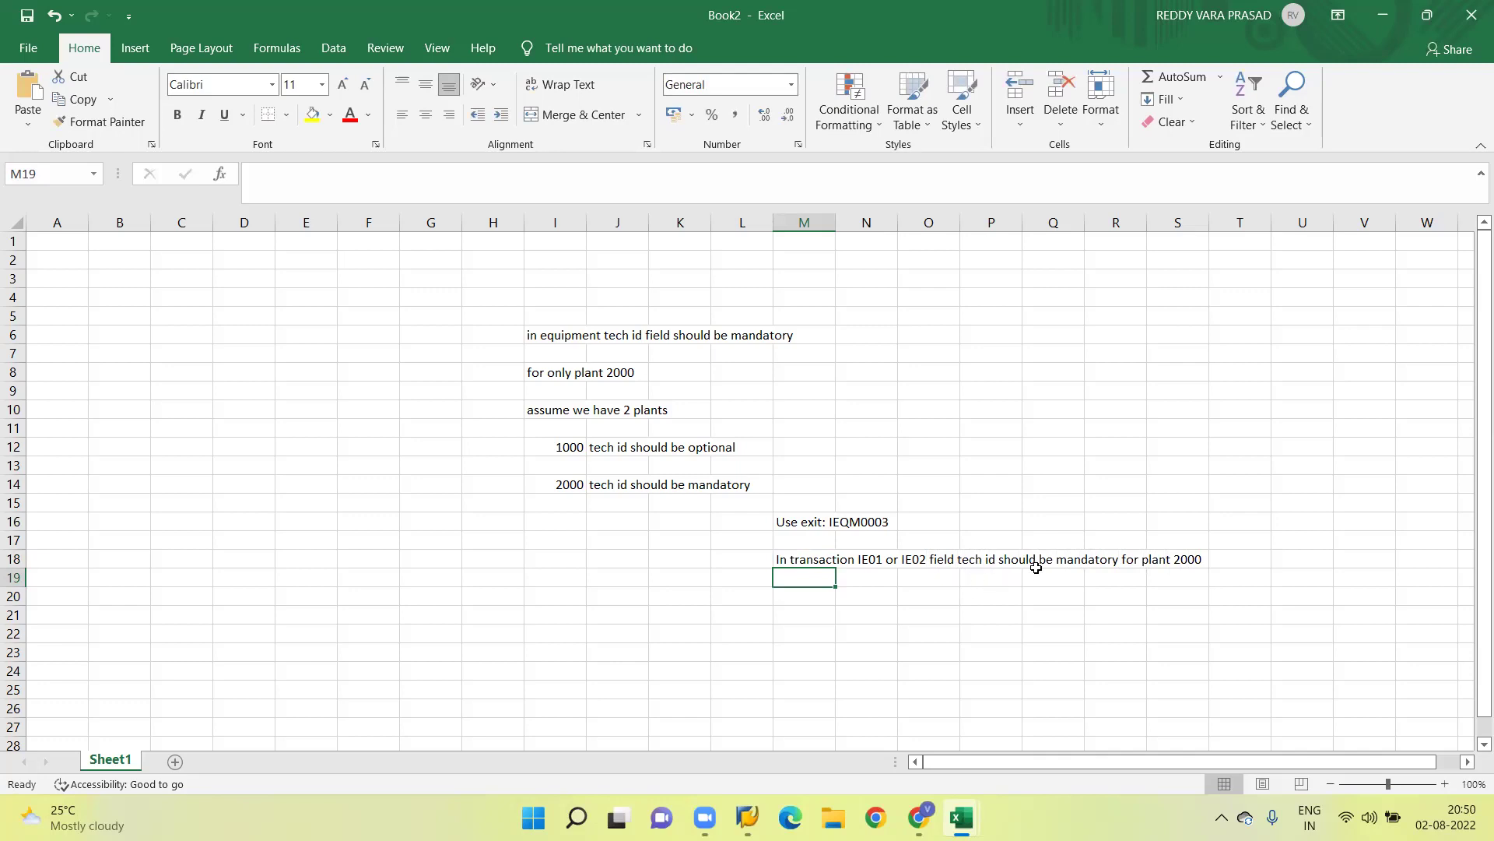
left_click(817, 558)
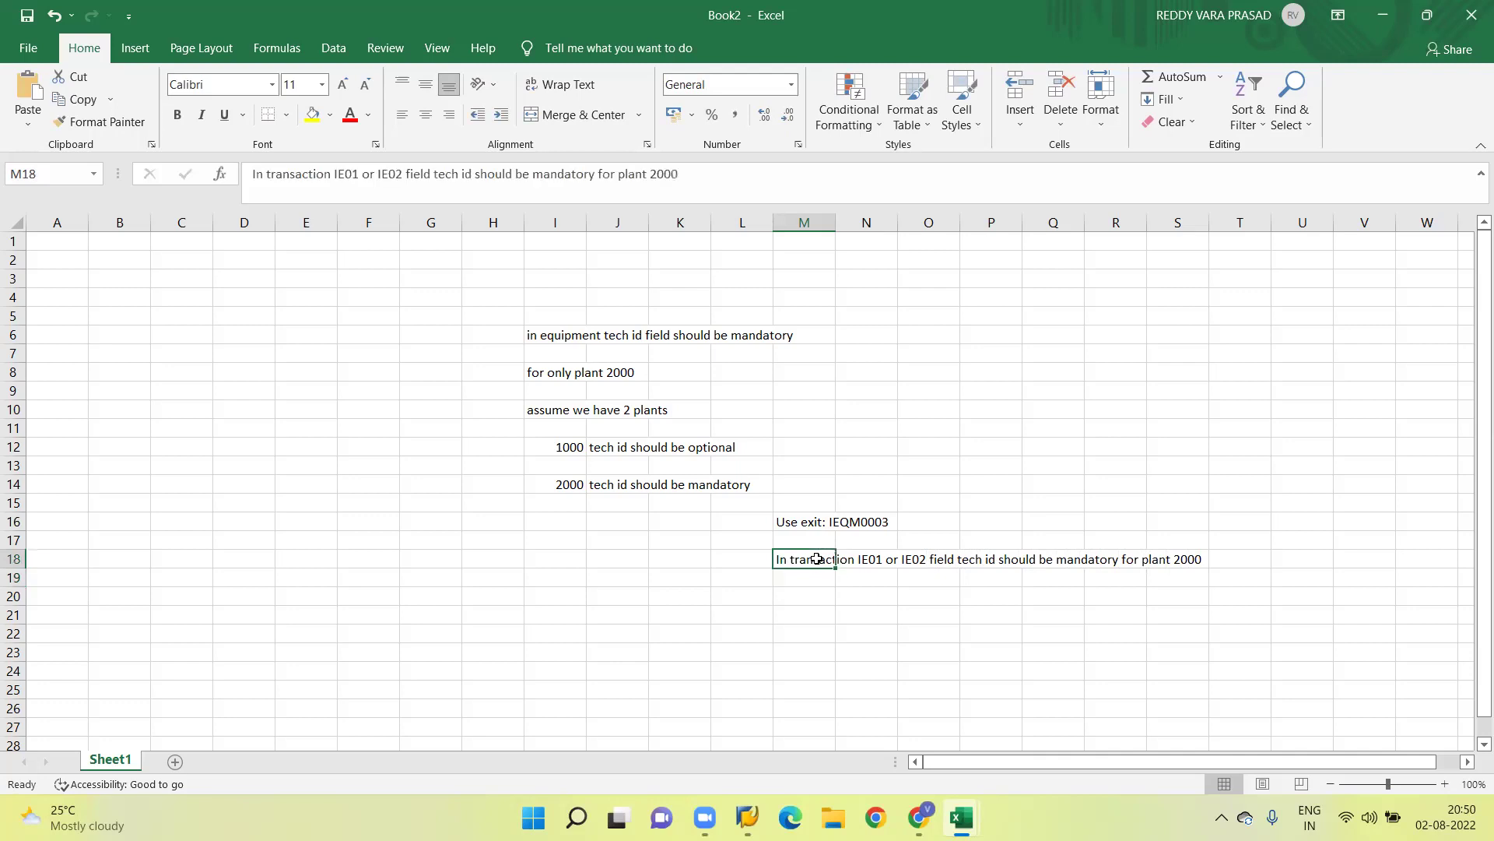
left_click(988, 564)
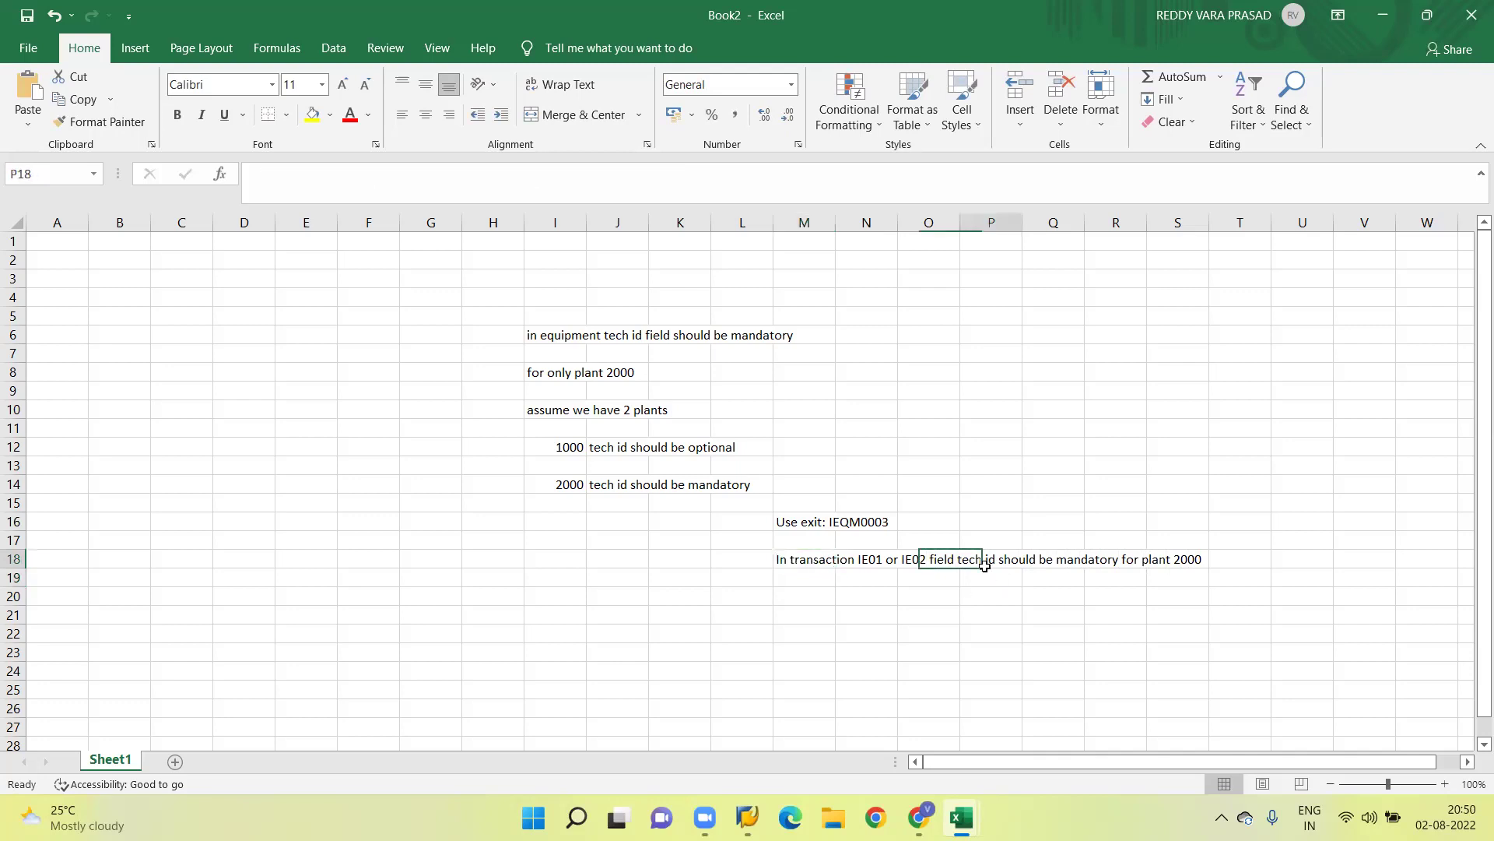
left_click(804, 561)
Switch back to the equipment creation in SAP and copy the field name TIDNR from the TechIdentNo. field's technical information.
key("alt+Tab")
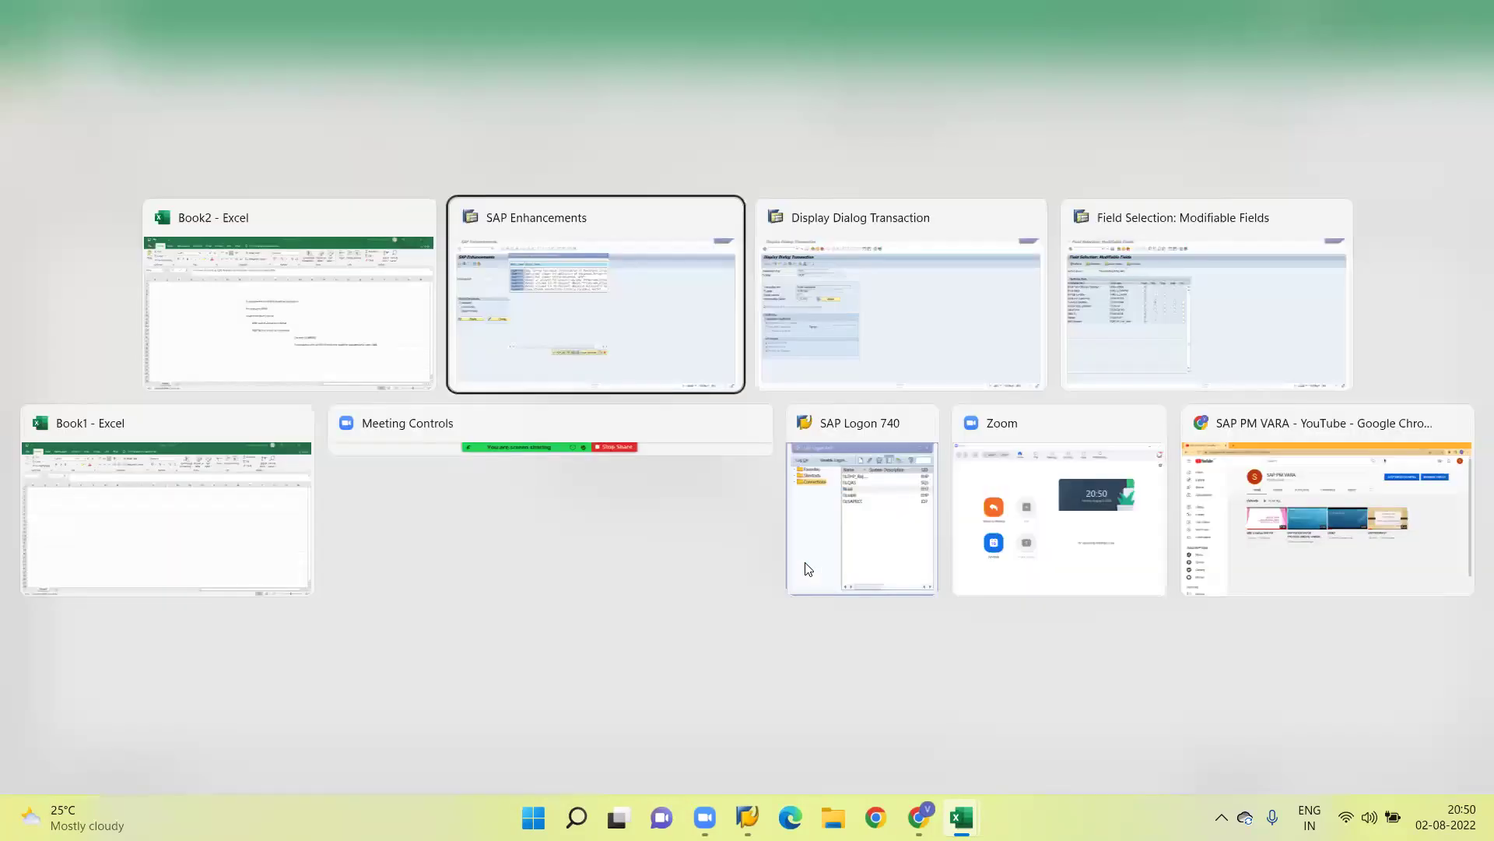
key("Tab")
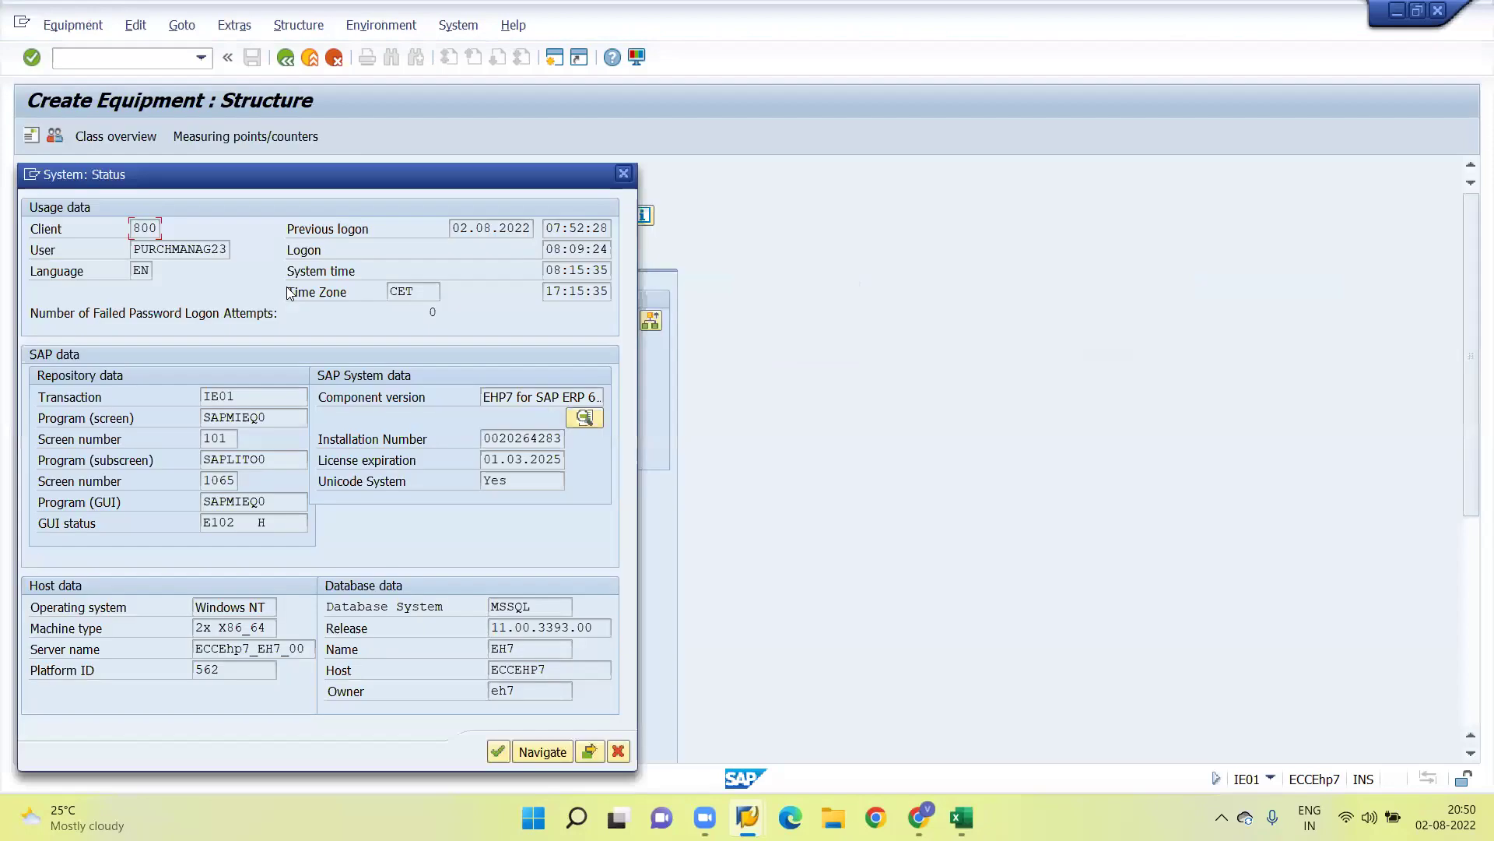
key("Return")
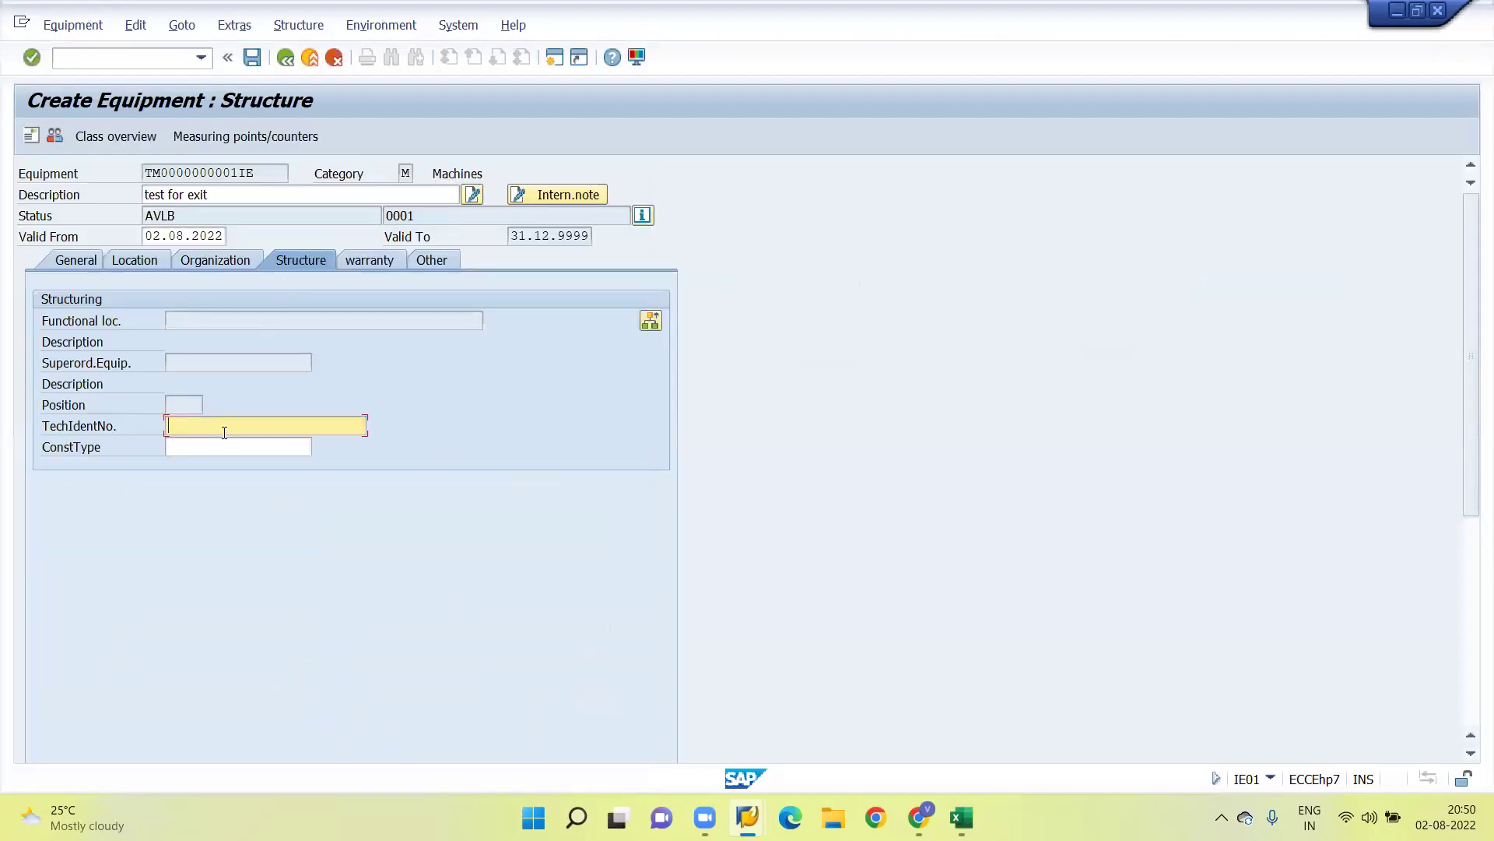
key("F1")
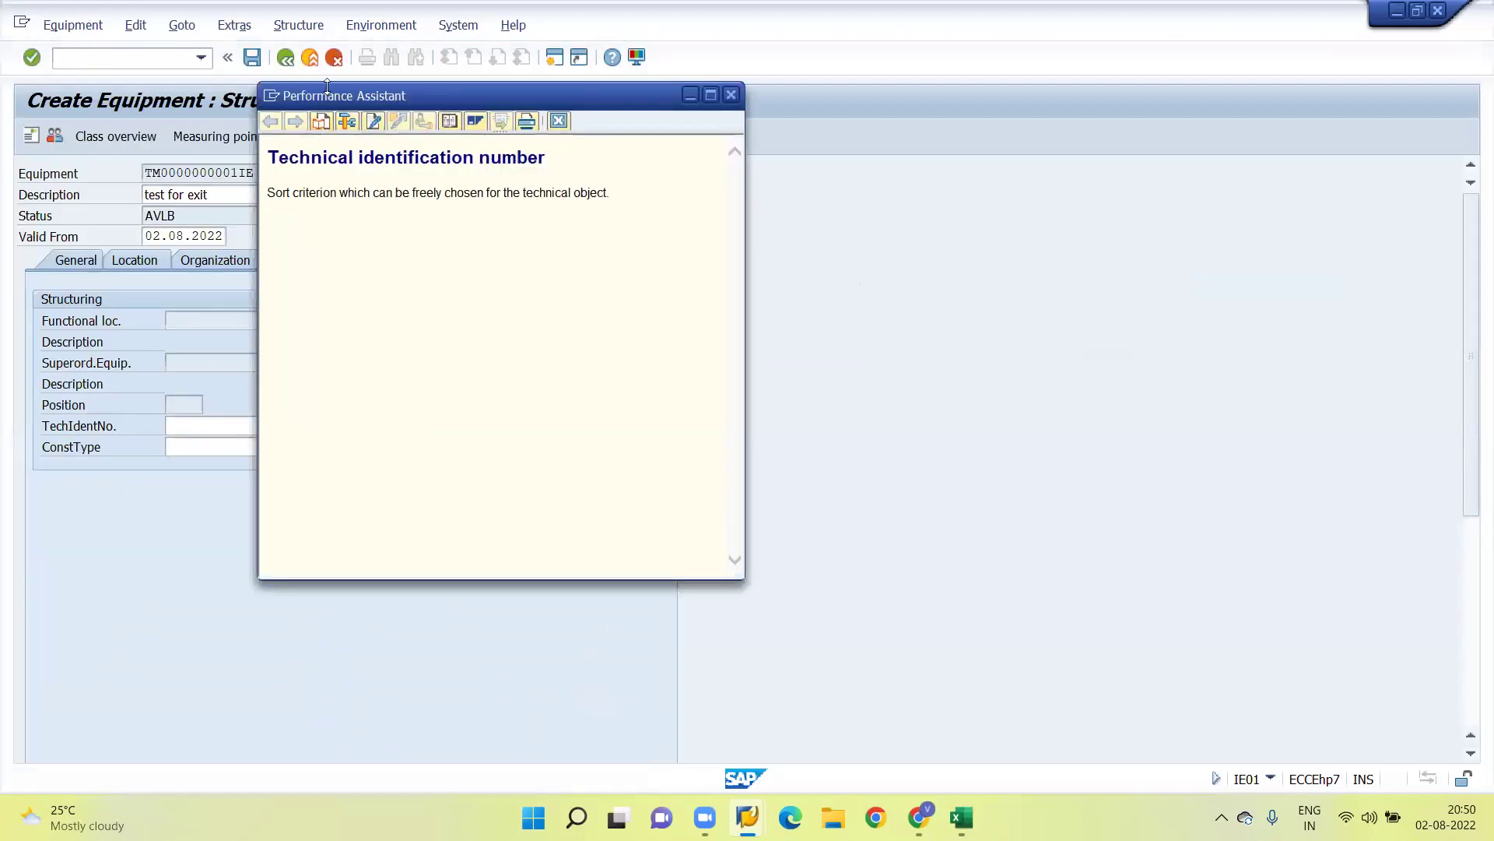
left_click(347, 120)
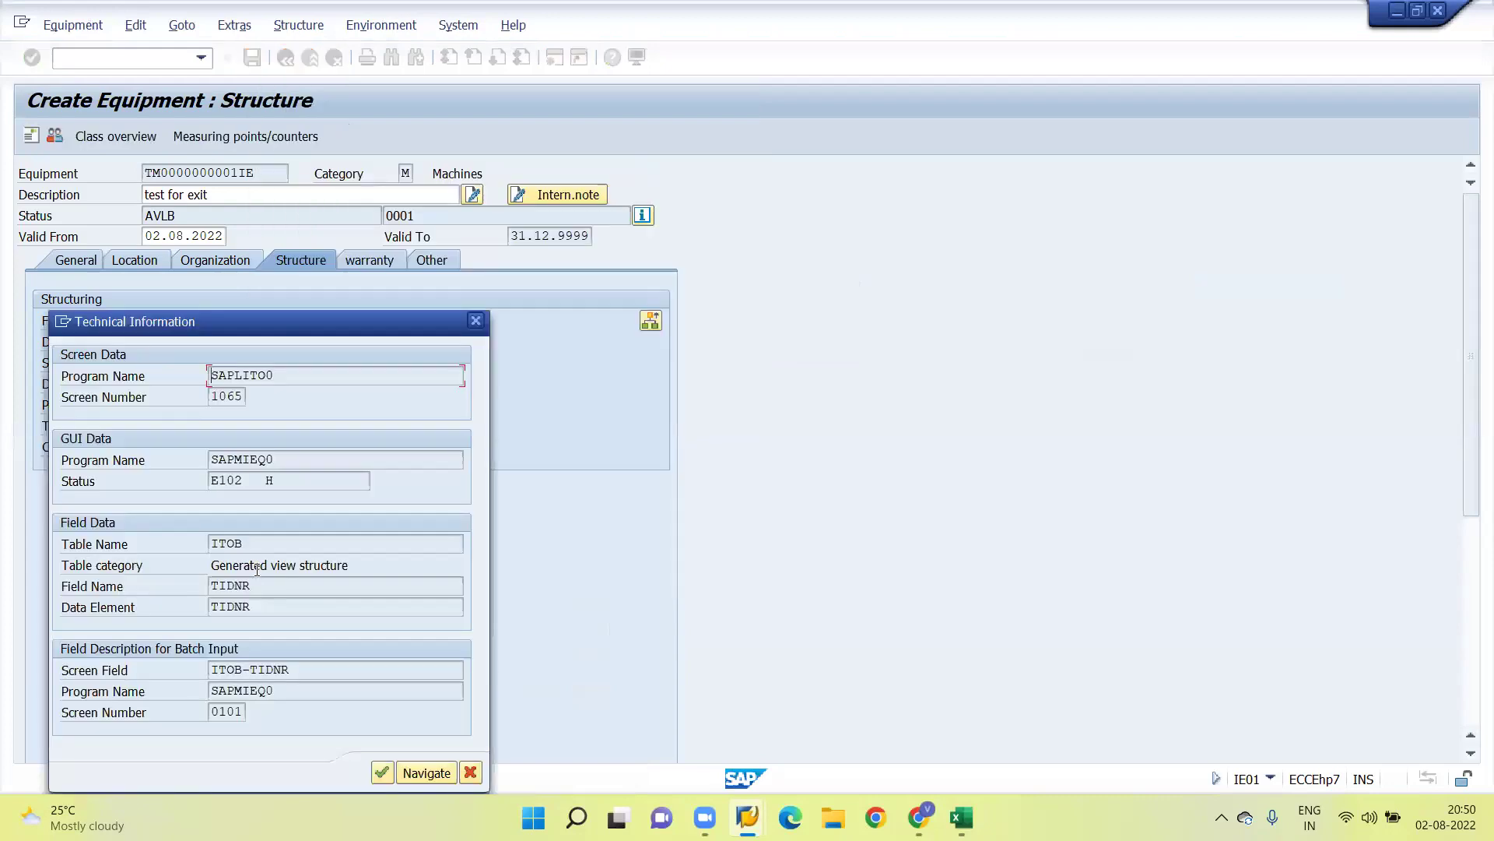
double_click(257, 584)
key("ctrl+c")
Return to the Excel notes and replace "tech id" in cell M18 with the copied field name TIDNR.
key("alt+Tab")
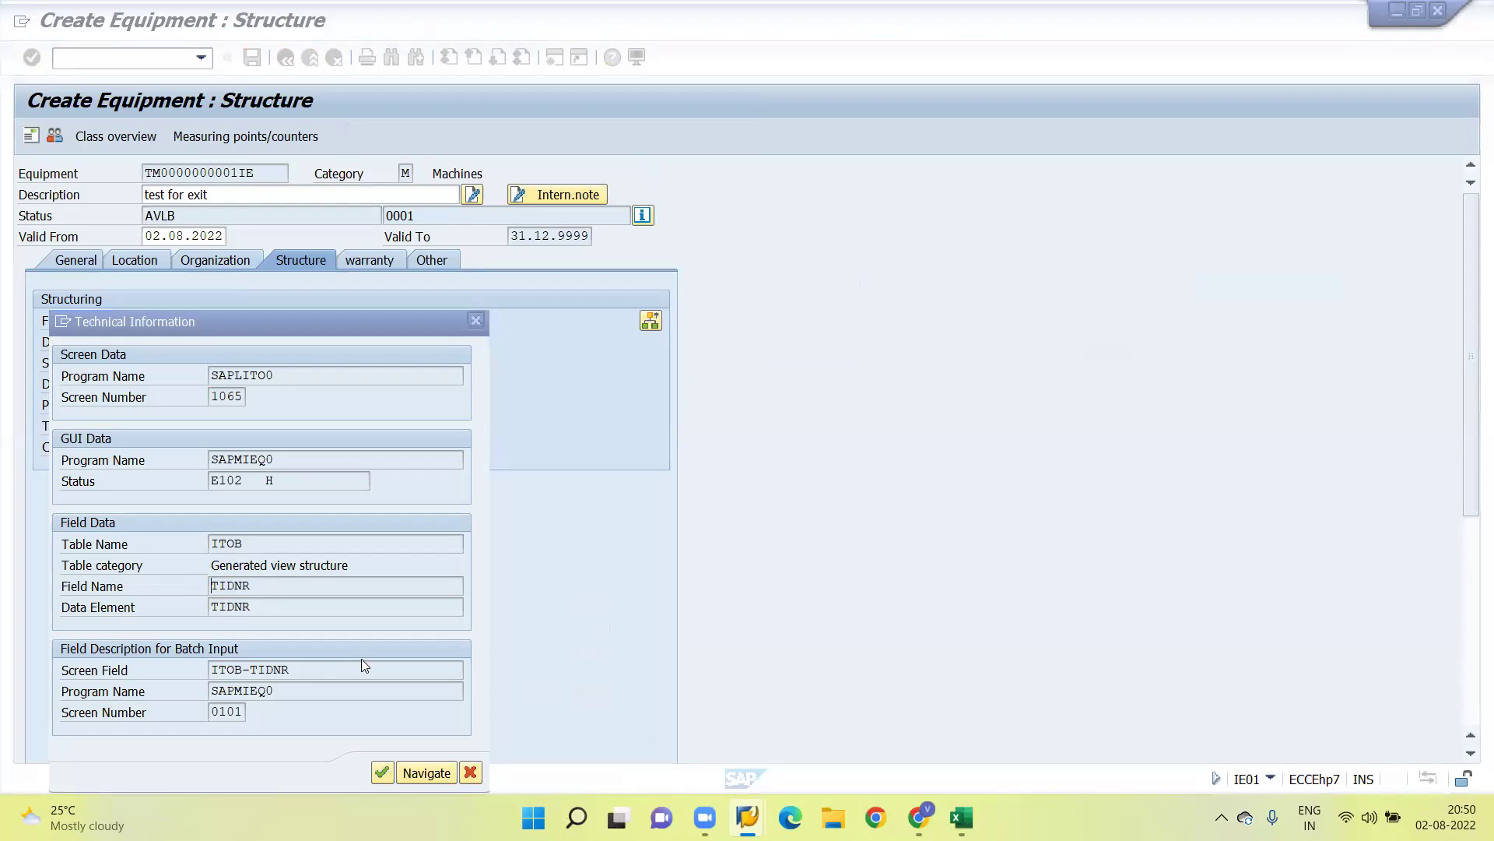
key("alt+shift+Tab")
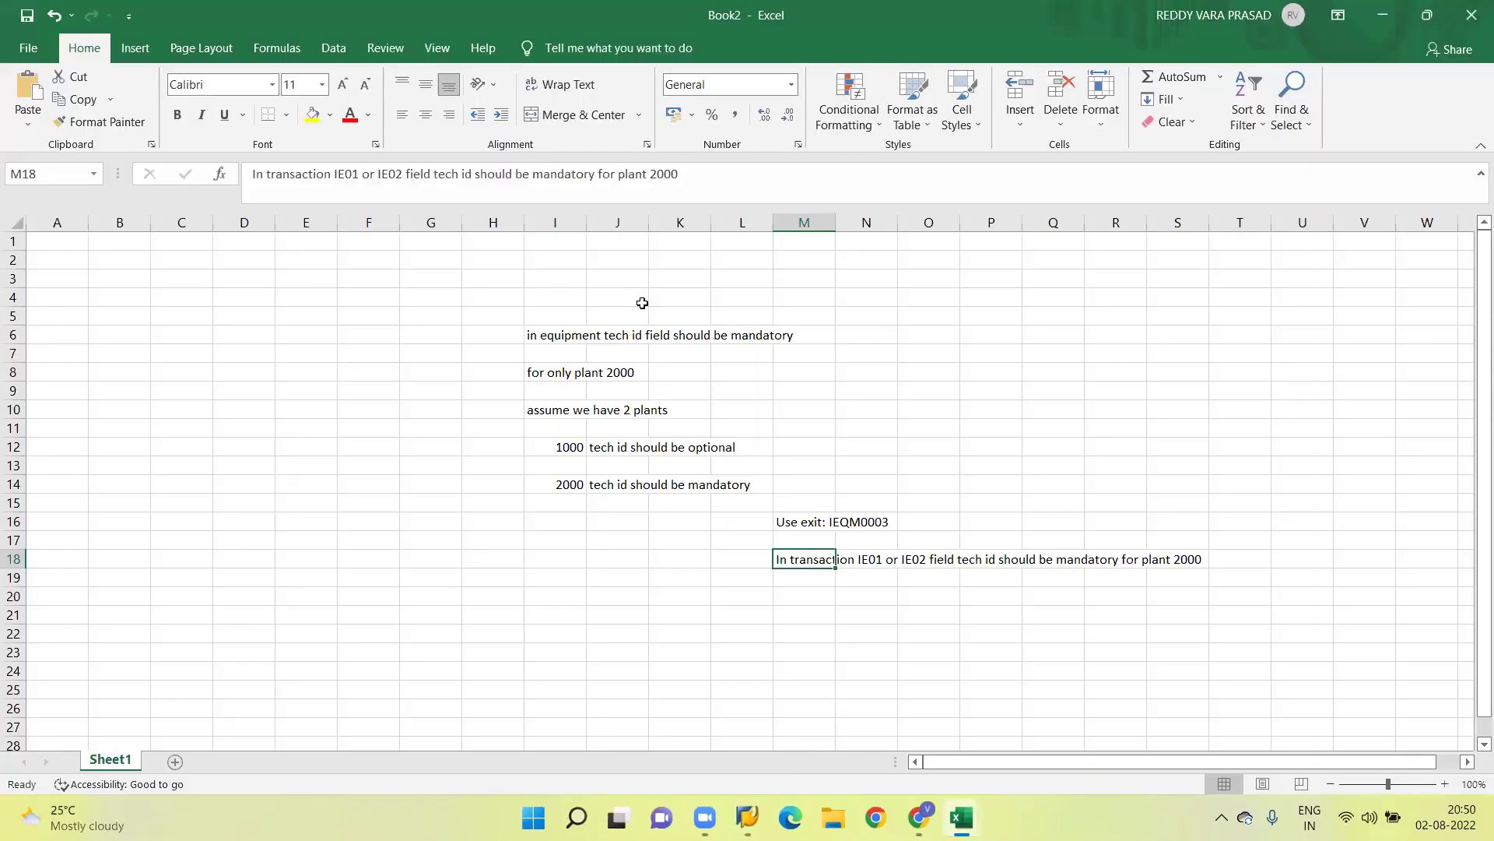
left_click_drag(471, 173, 436, 173)
key("ctrl+v")
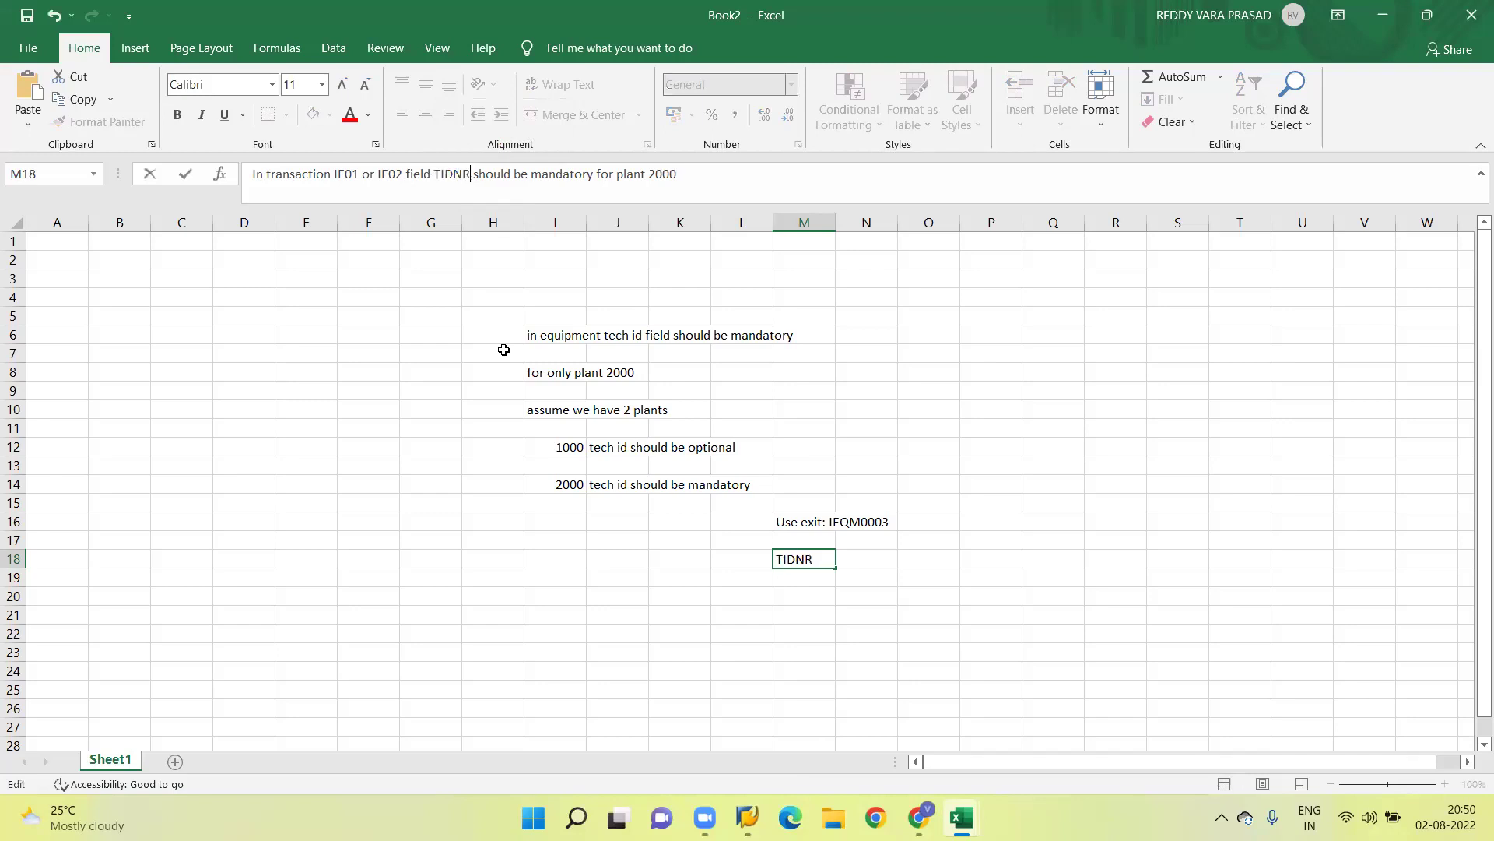
Switch back to the equipment creation in SAP and close the TechIdentNo. field's help and technical information windows.
left_click(615, 173)
key("alt+Tab")
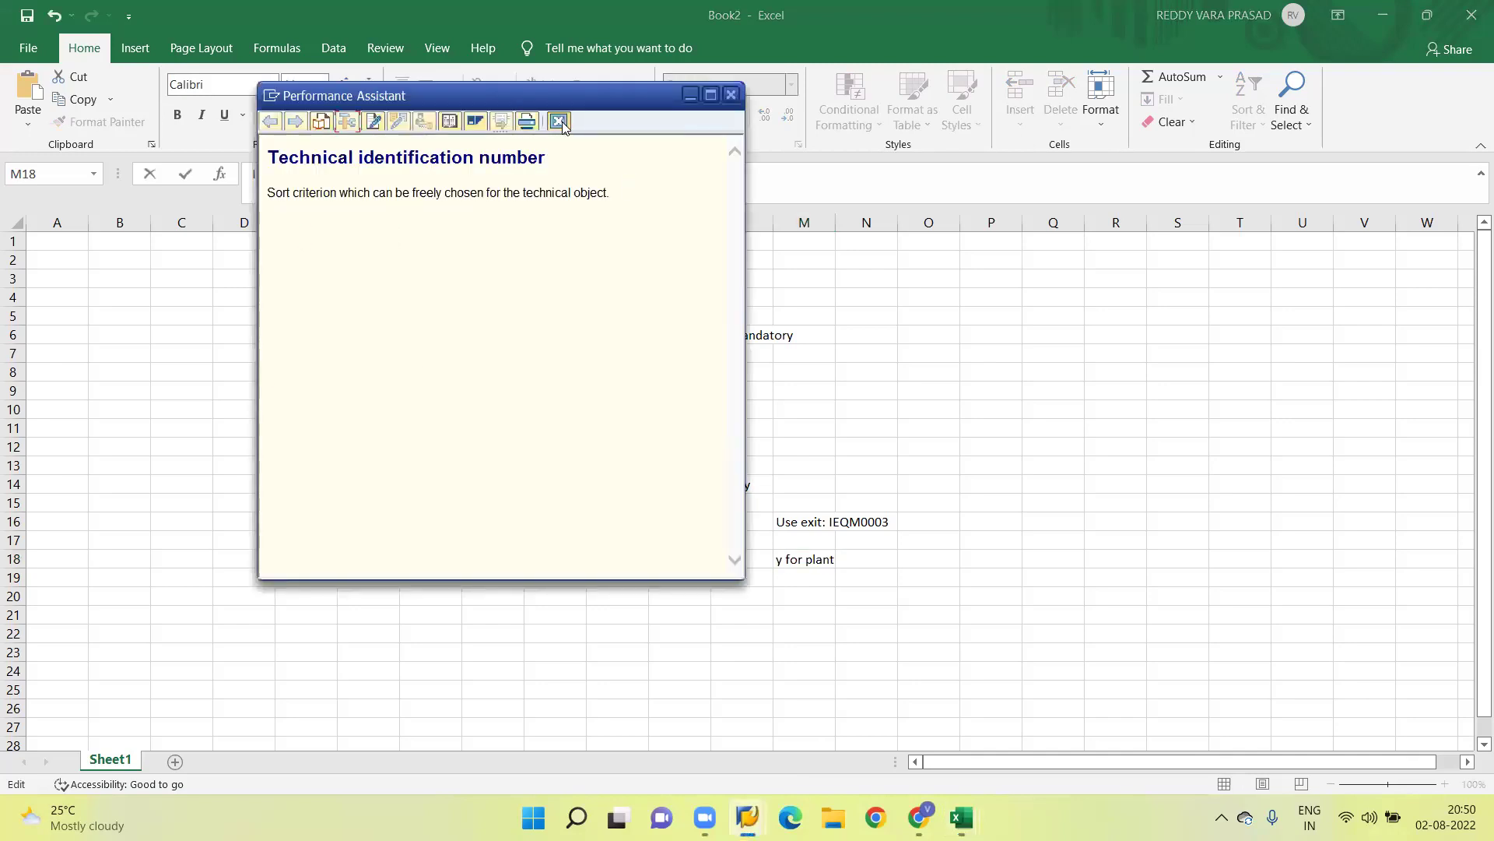
left_click(559, 122)
key("alt+Tab")
key("alt+Tab")
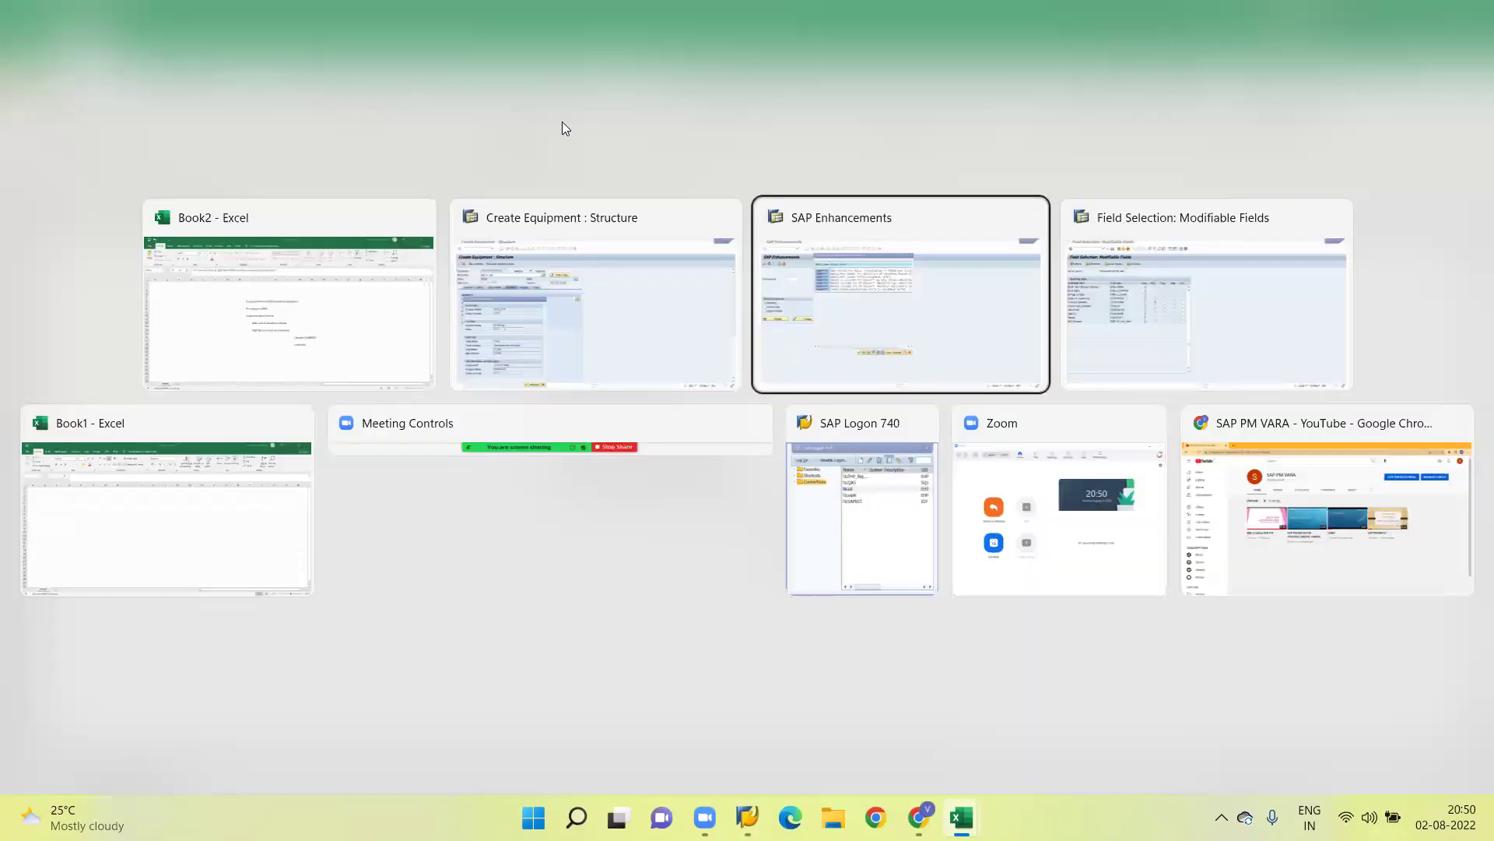
key("alt+Tab")
key("alt+Tab")
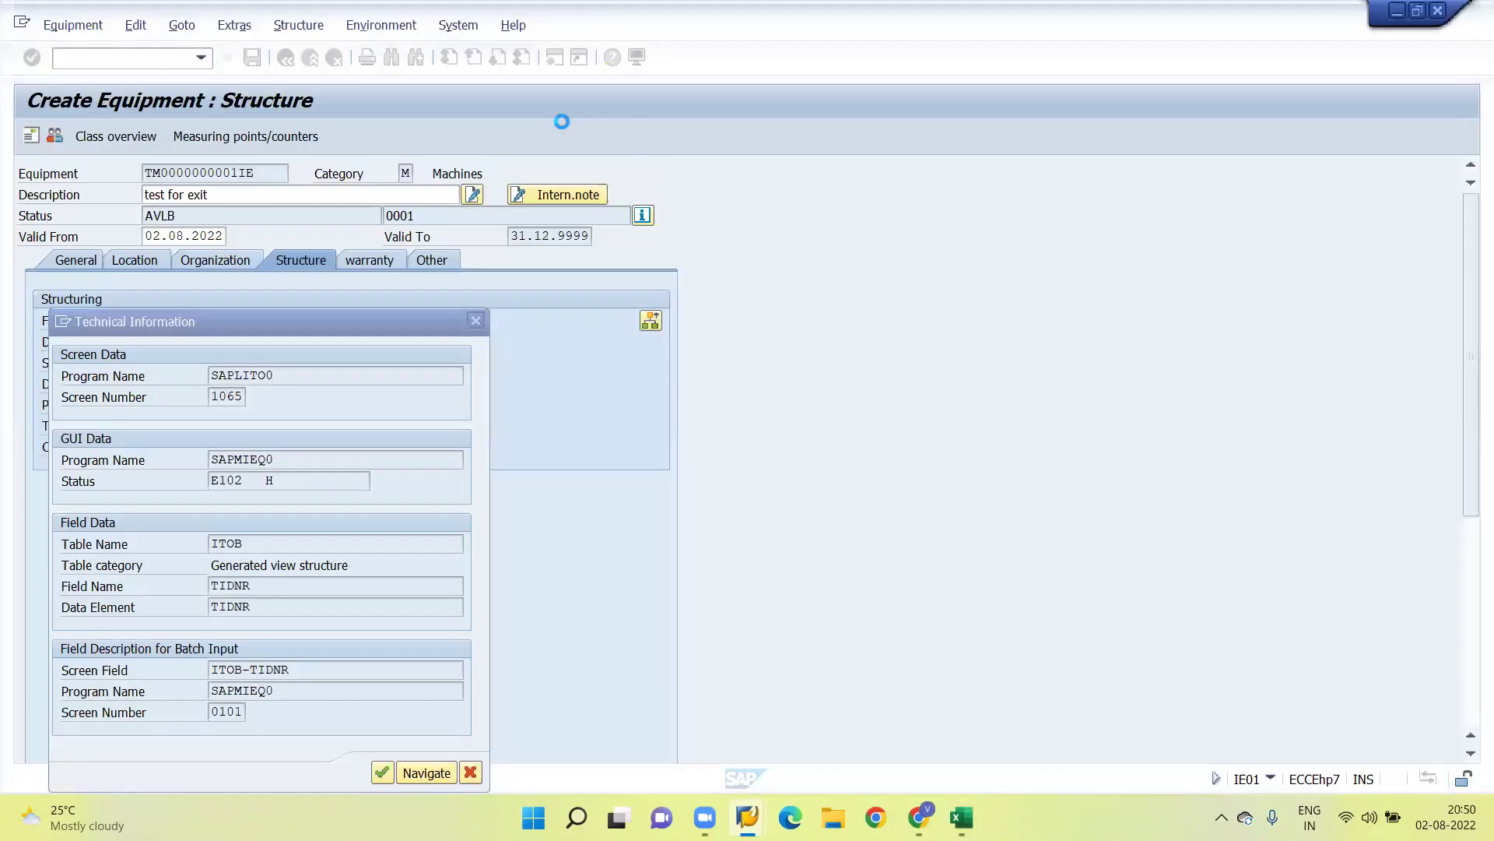
key("Return")
Open the technical information of the MaintPlant field in the equipment's location data and copy its field name SWERK.
left_click(159, 263)
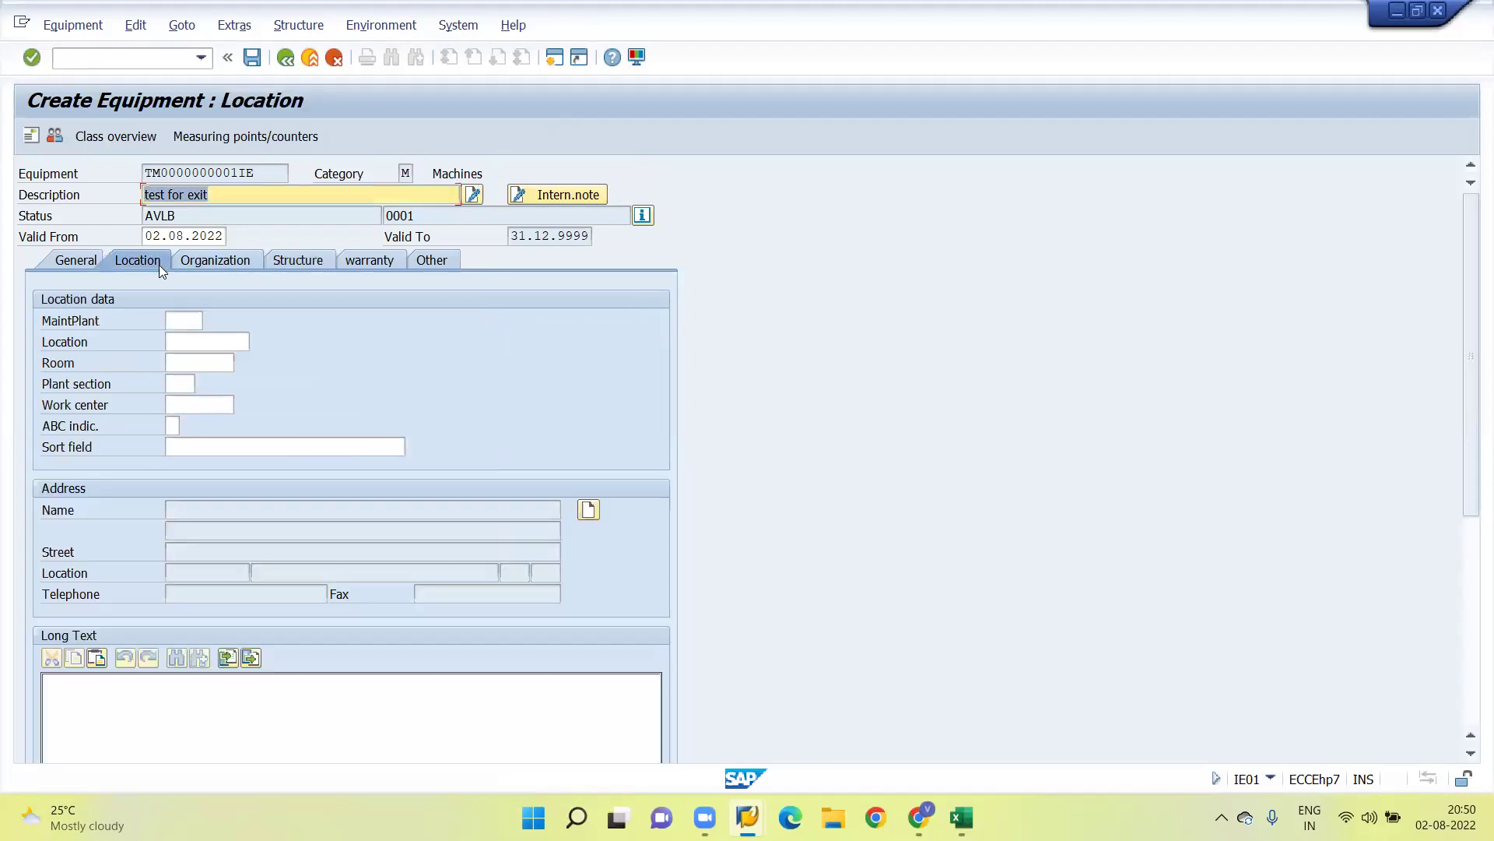
key("F1")
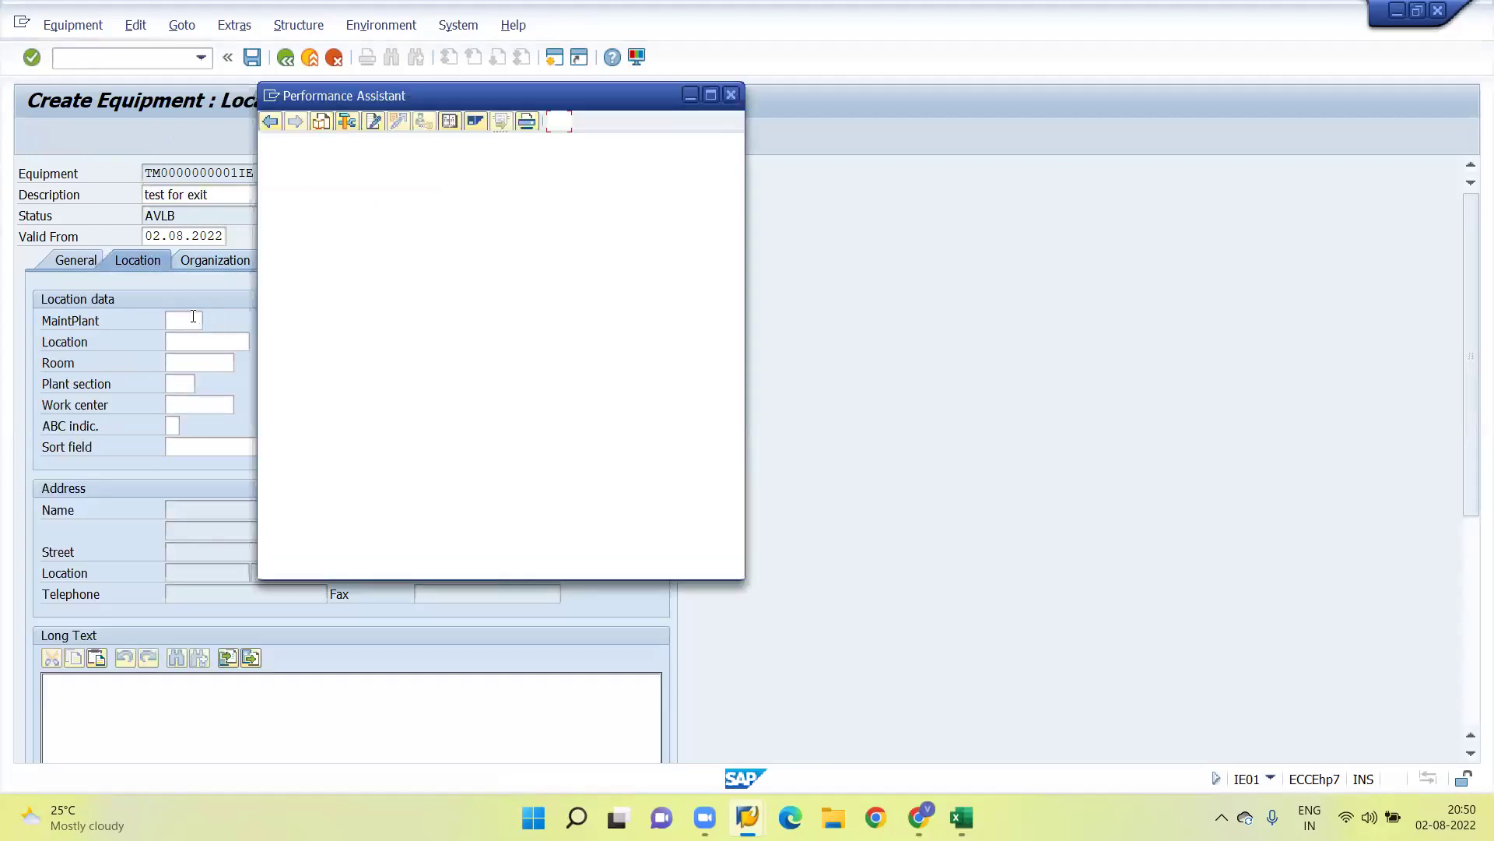
left_click(349, 126)
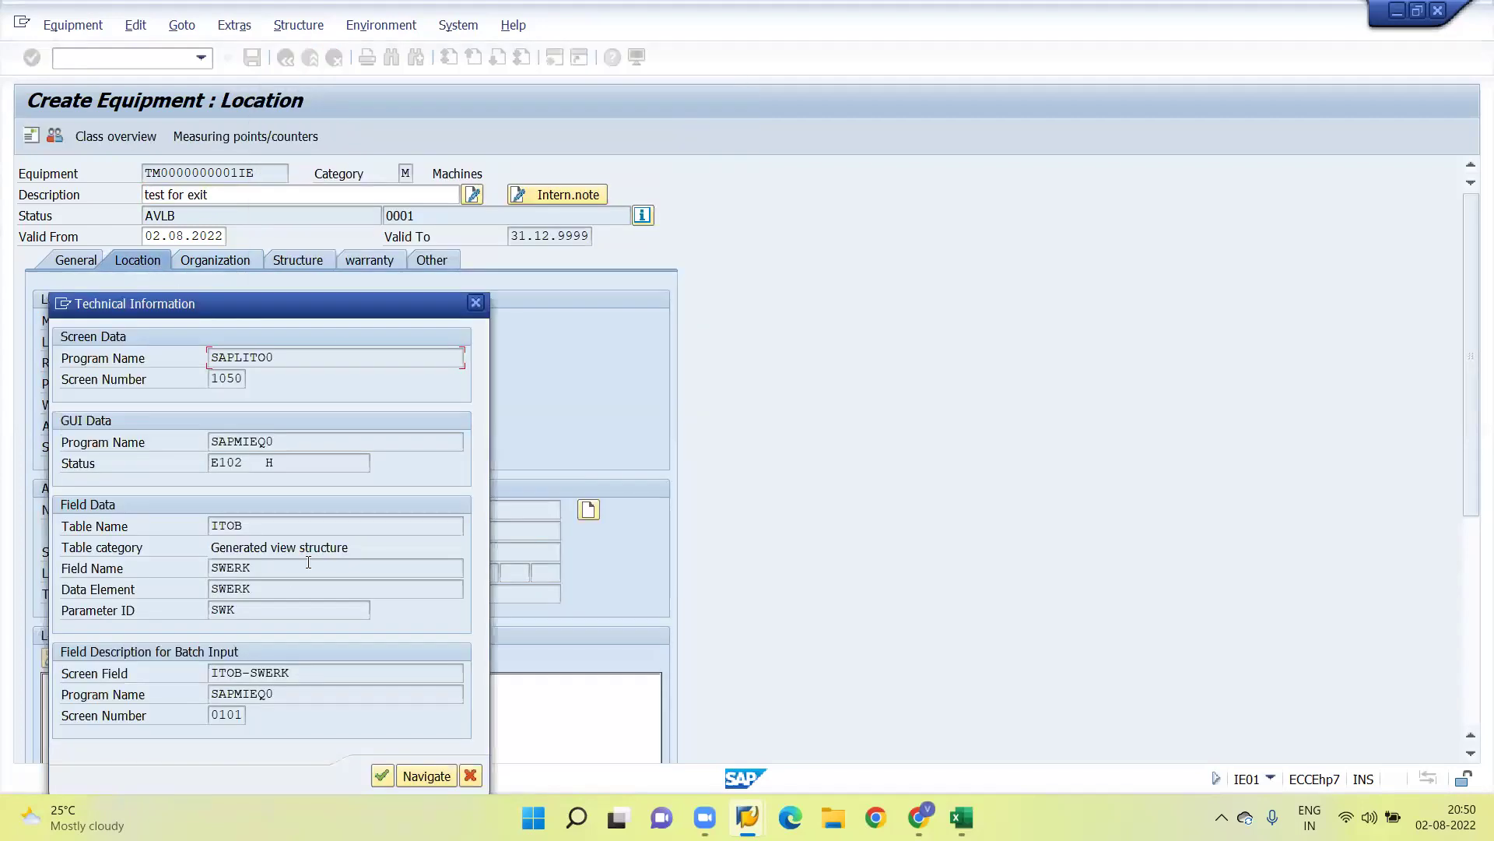
left_click_drag(258, 560, 178, 583)
key("ctrl+c")
Return to the Excel notes and replace "plant" in cell M18 with SWERK, keeping a space after "for".
key("alt+Tab")
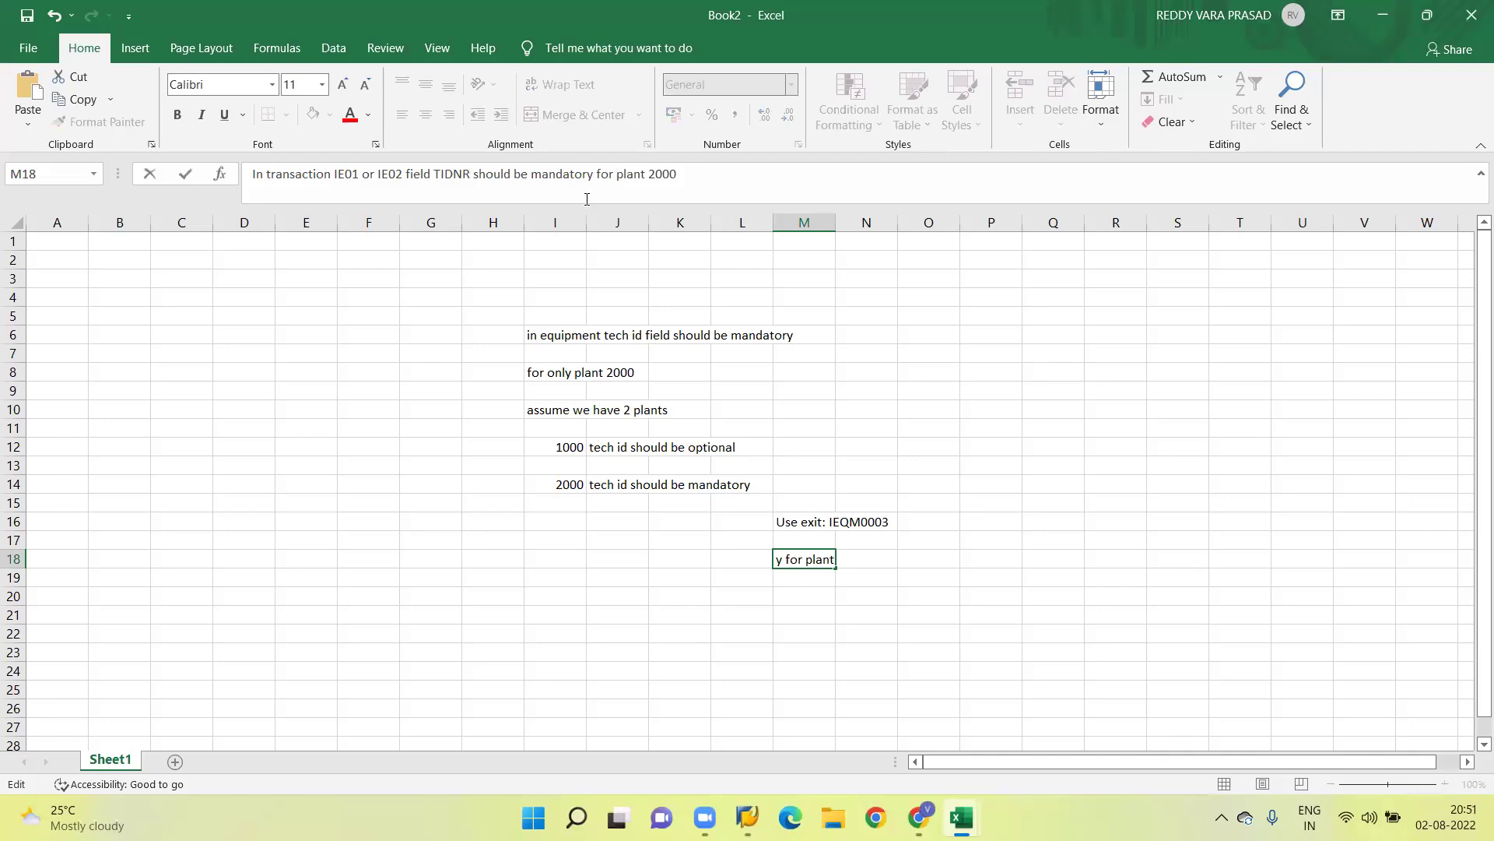
left_click_drag(643, 178, 613, 178)
key("ctrl+v")
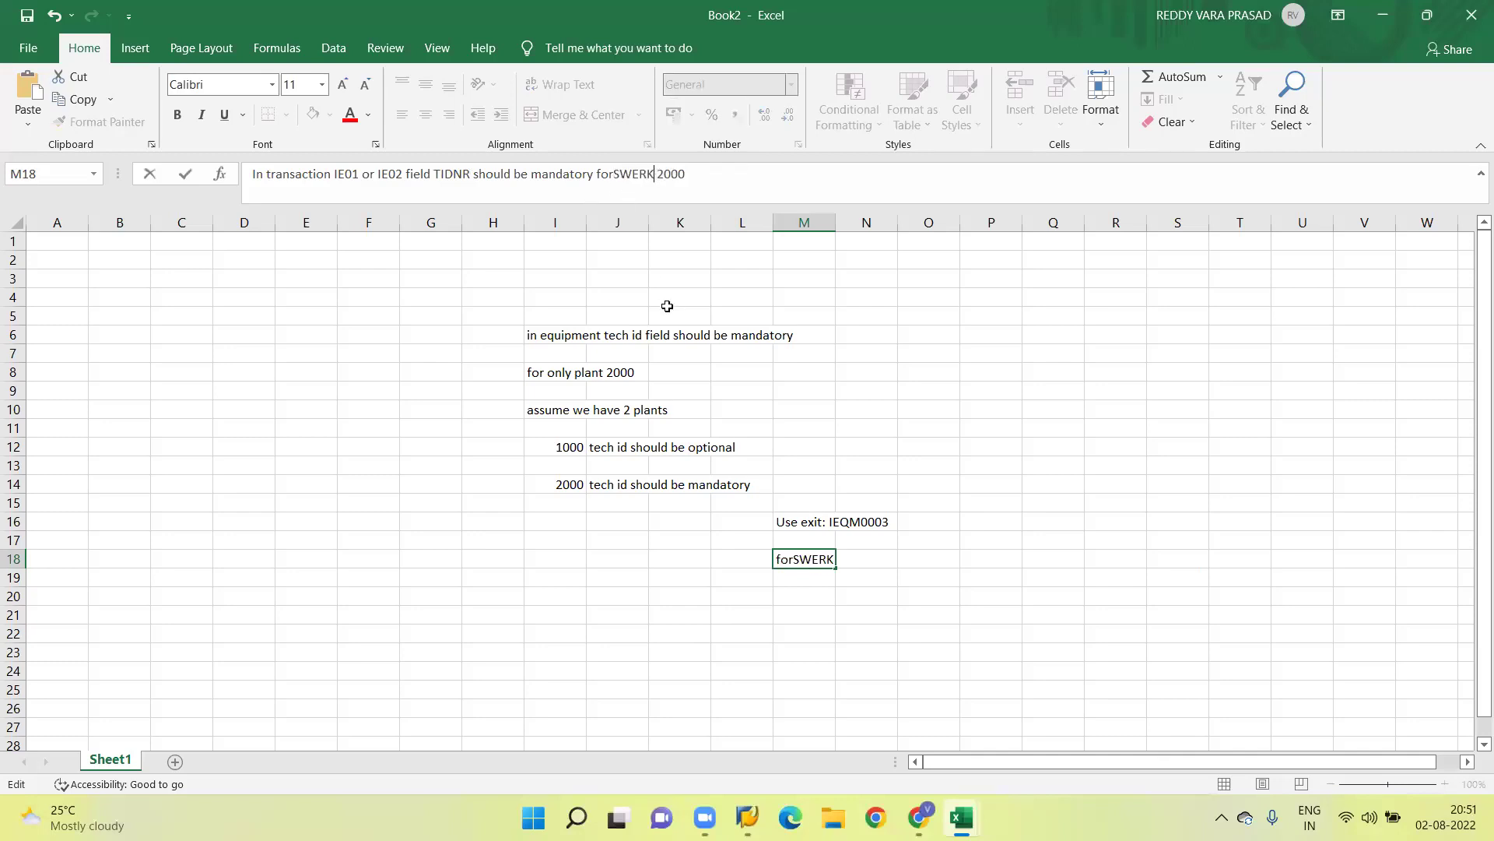
key("Return")
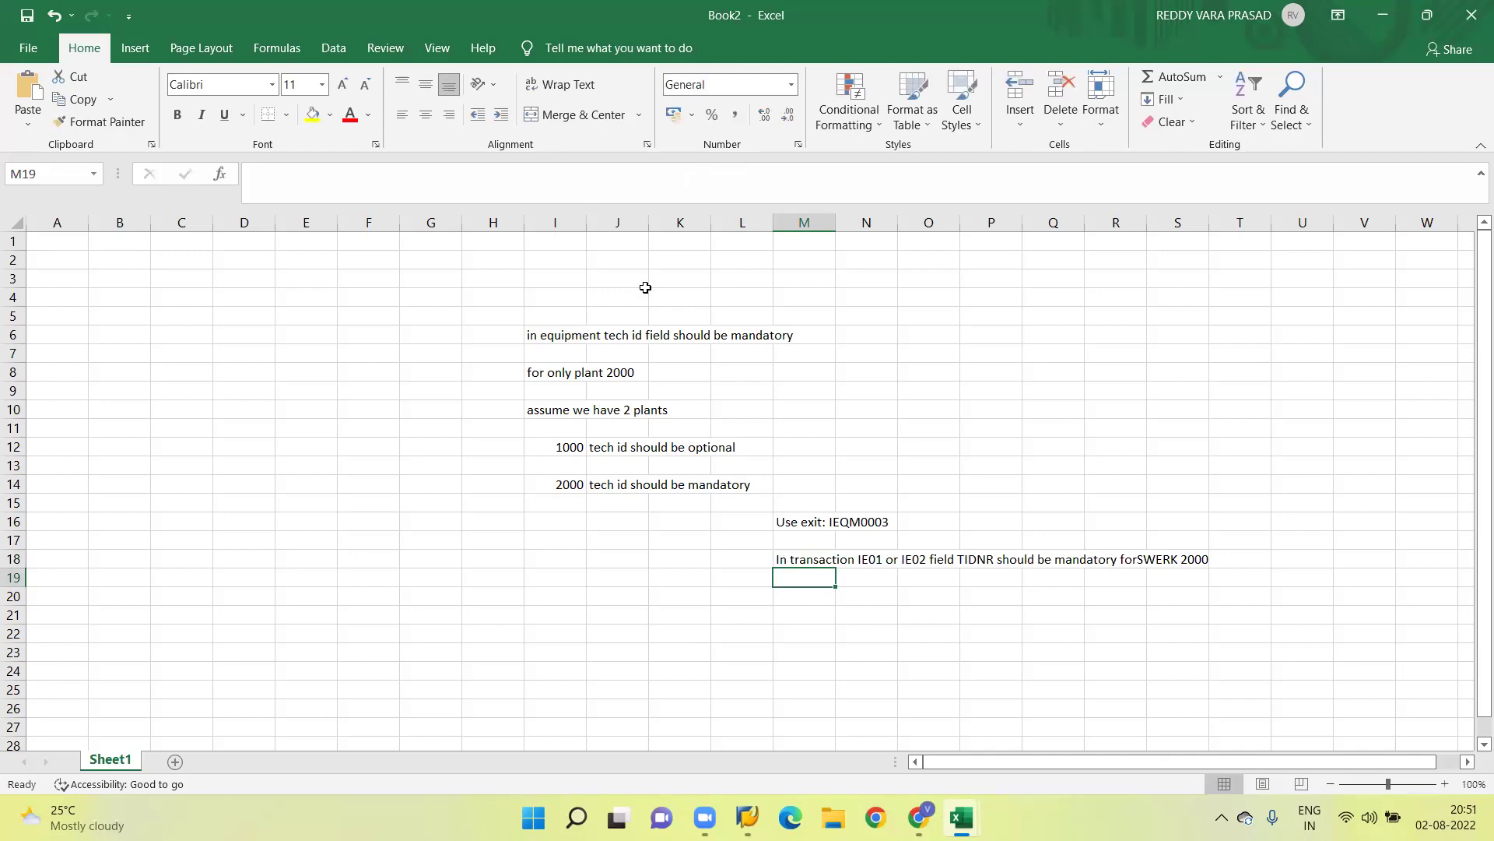
left_click(799, 554)
left_click(612, 173)
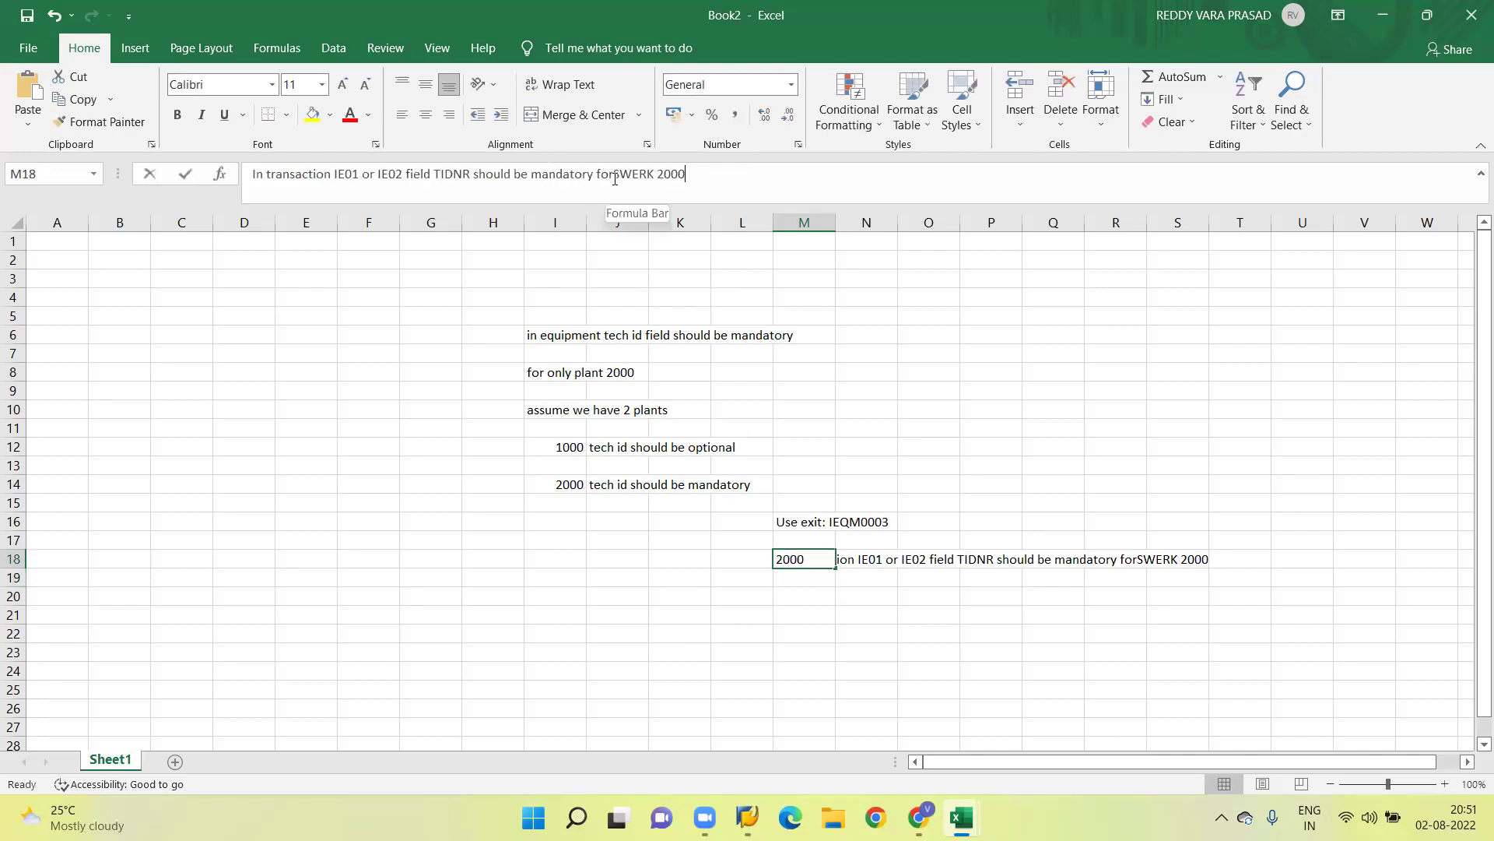
key("Return")
Switch back to the equipment creation in SAP and view the technical information of the Planning plant field in the organization data.
key("alt+Tab")
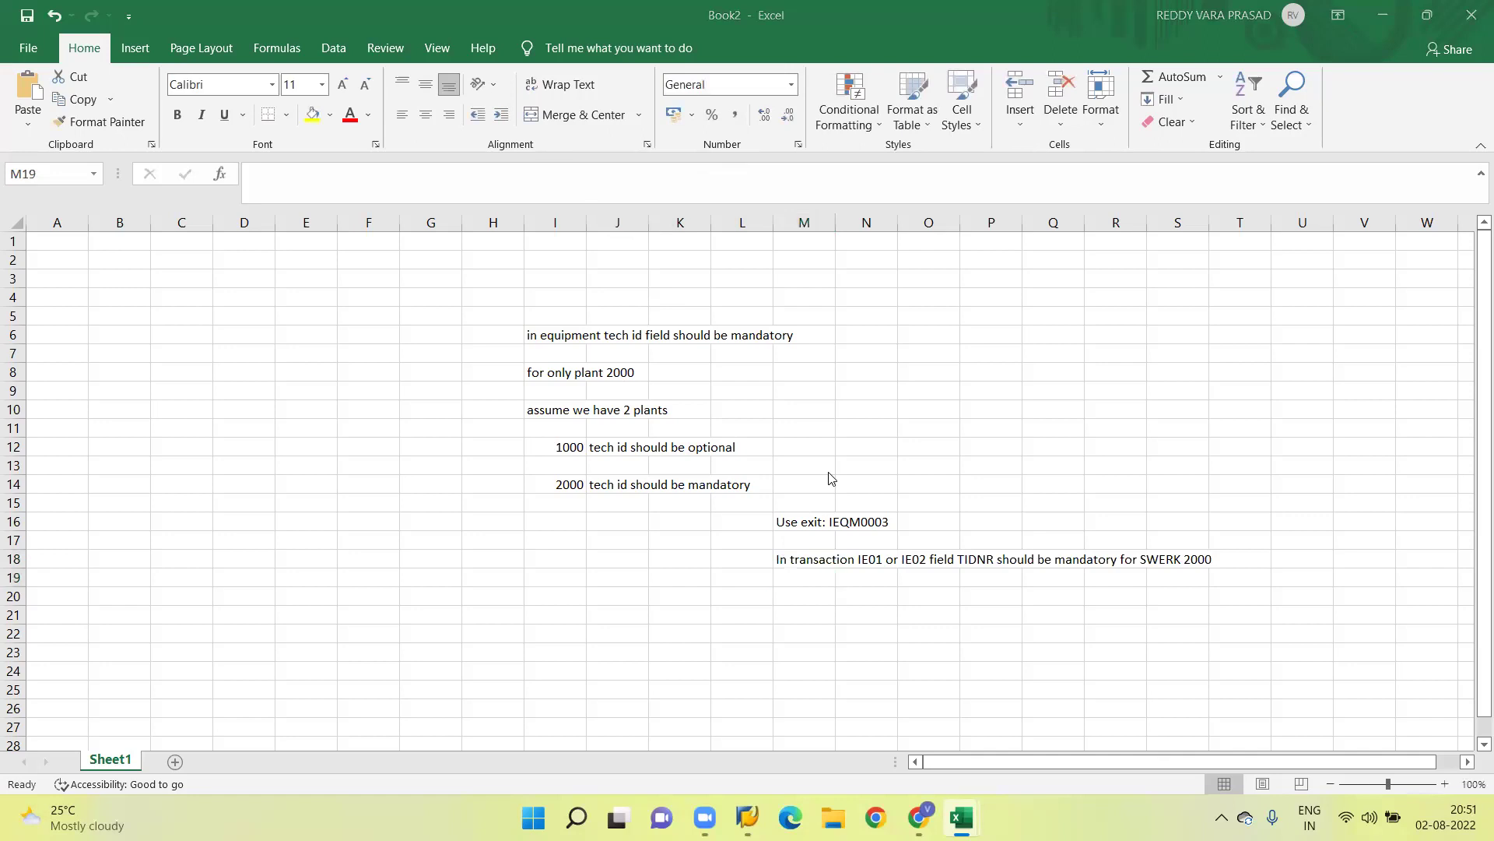
key("alt+Tab")
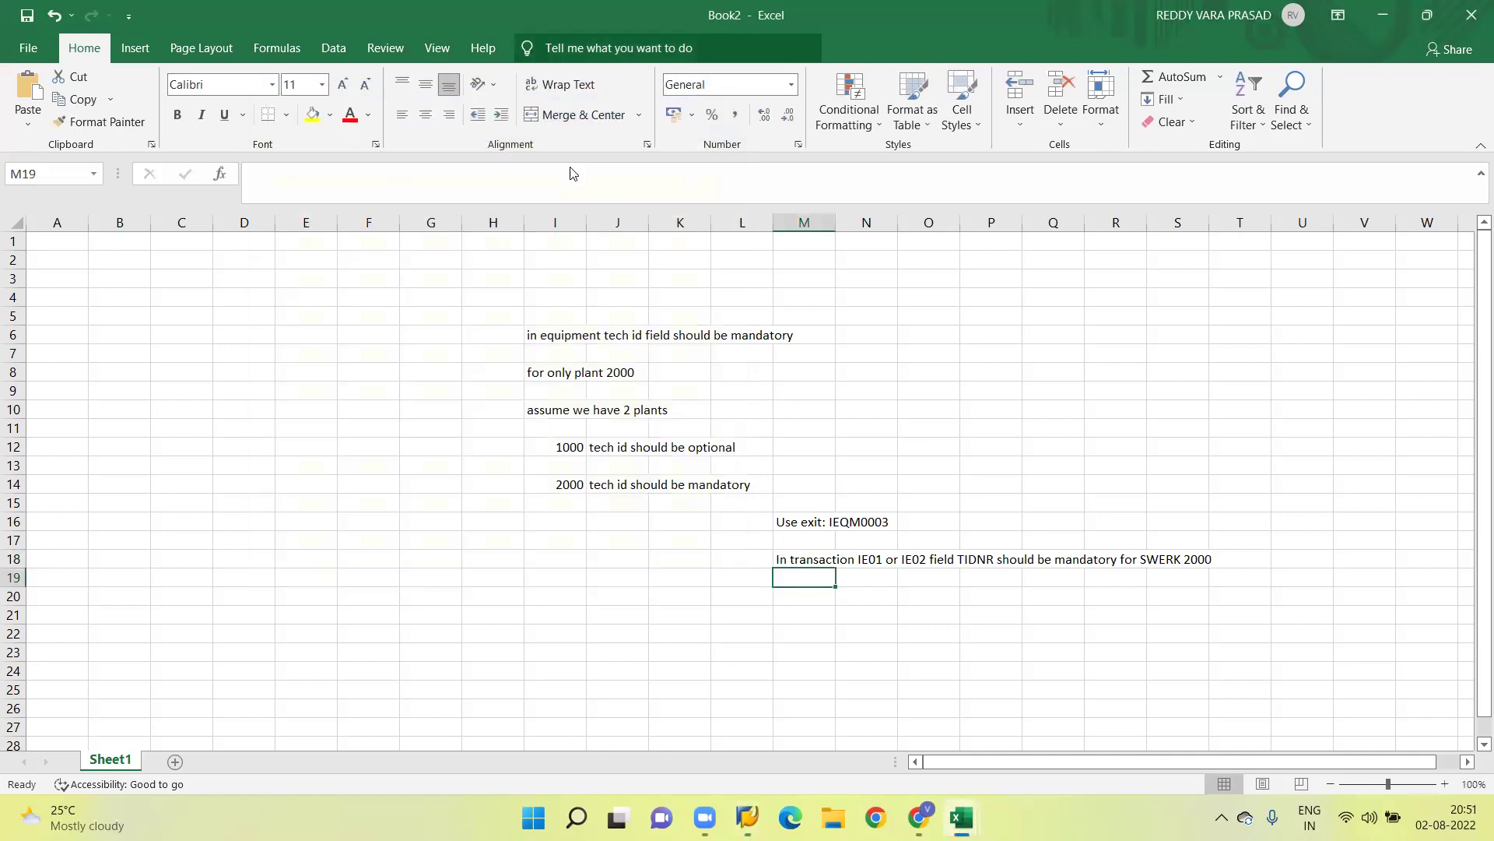
key("alt+Tab")
left_click(598, 283)
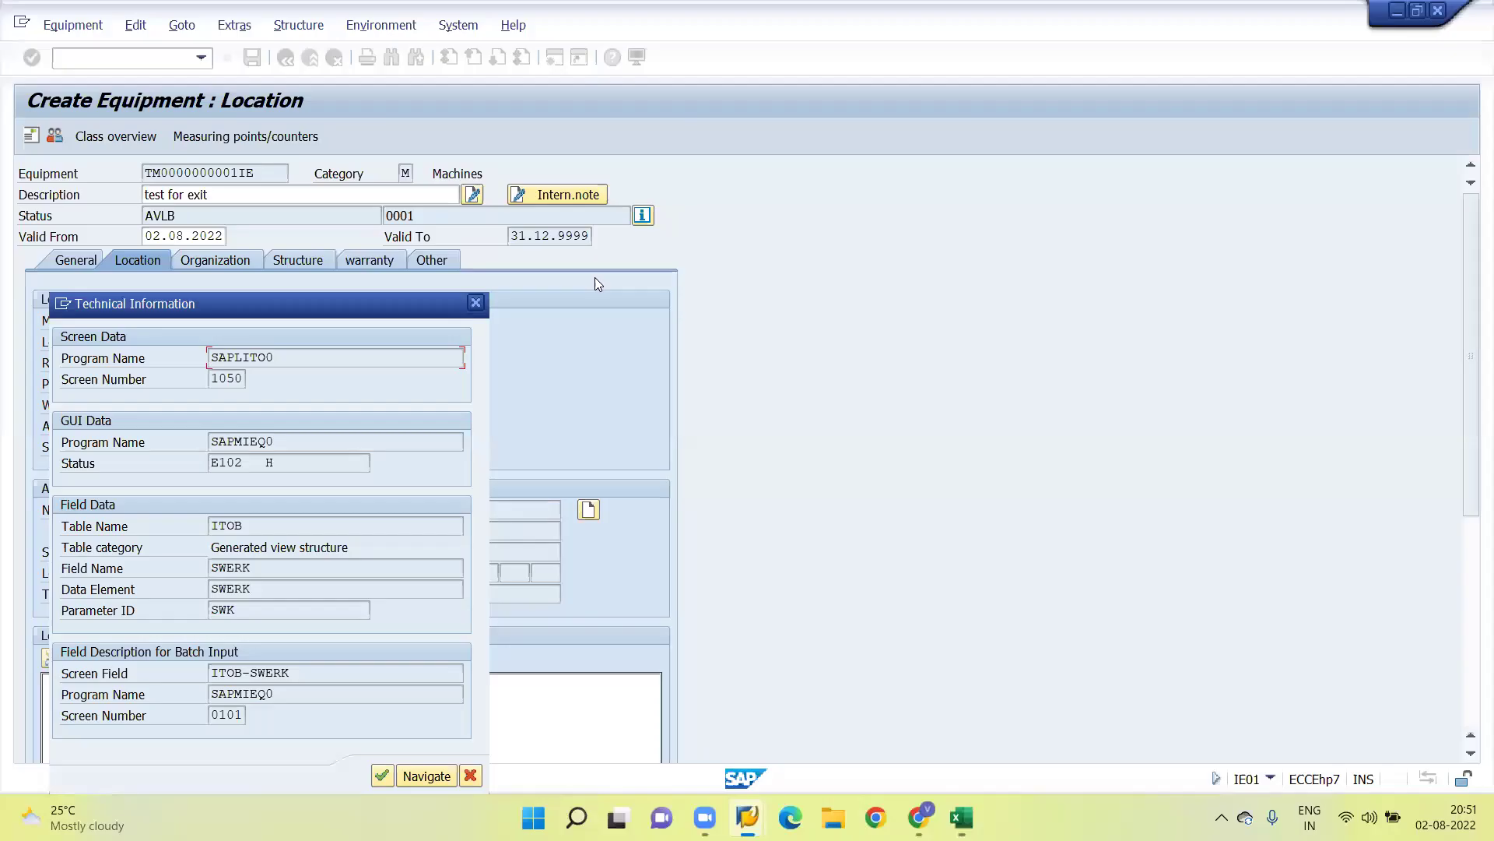
key("Return")
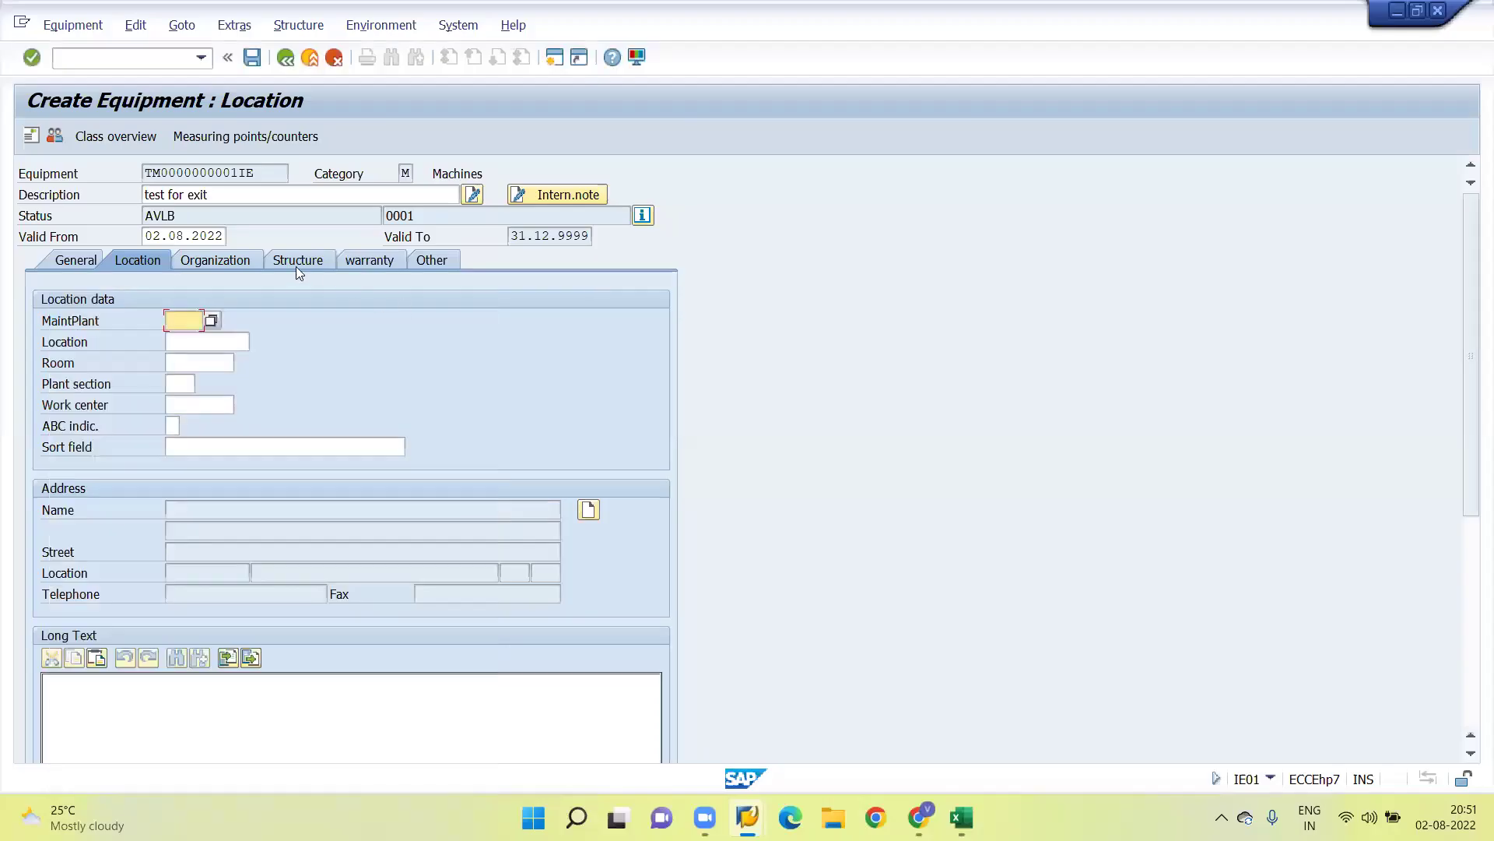
left_click(232, 262)
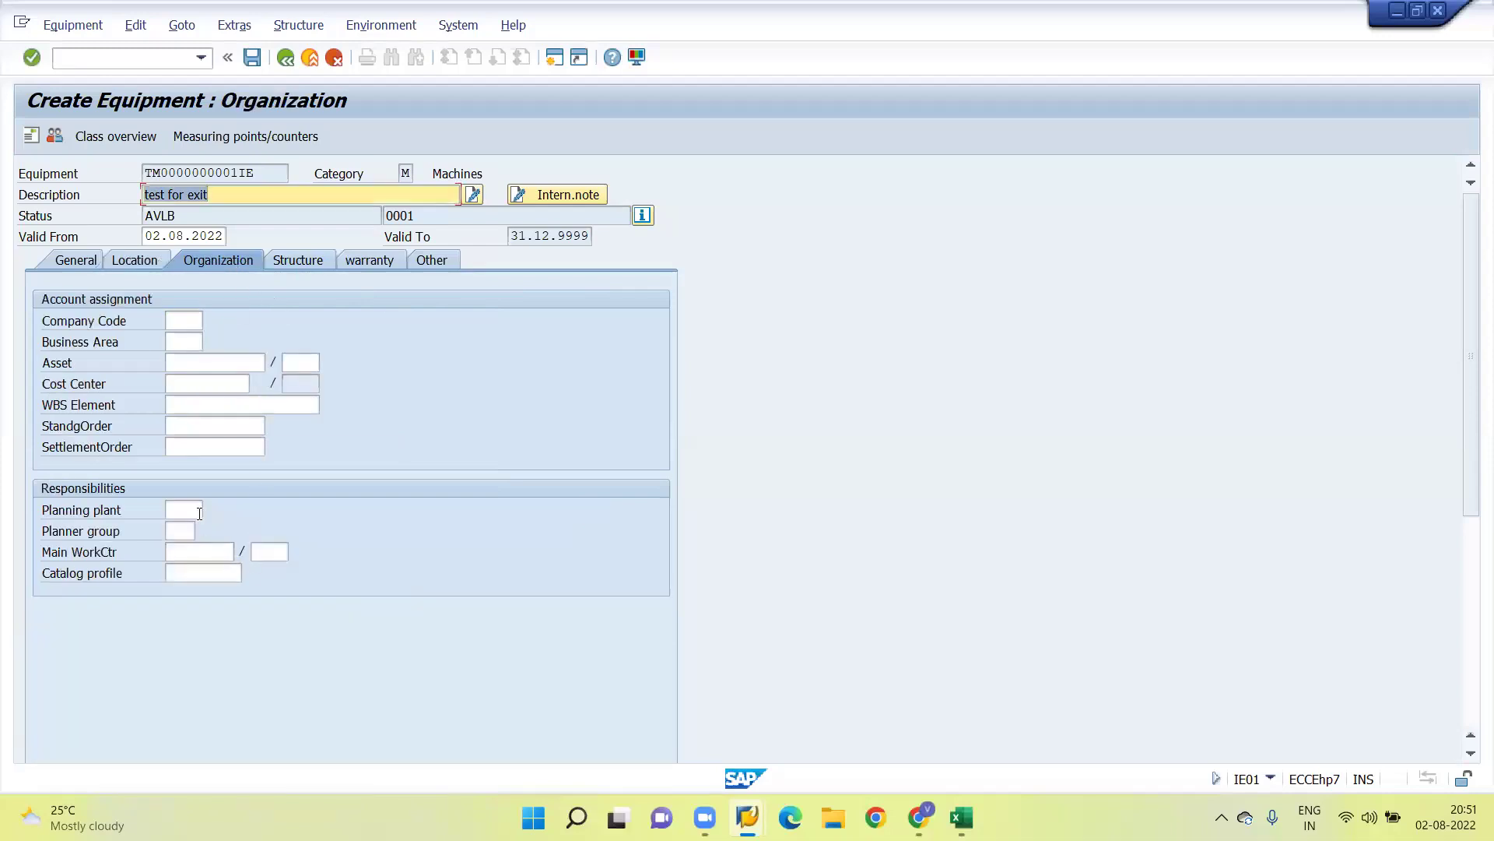
left_click(197, 511)
key("F1")
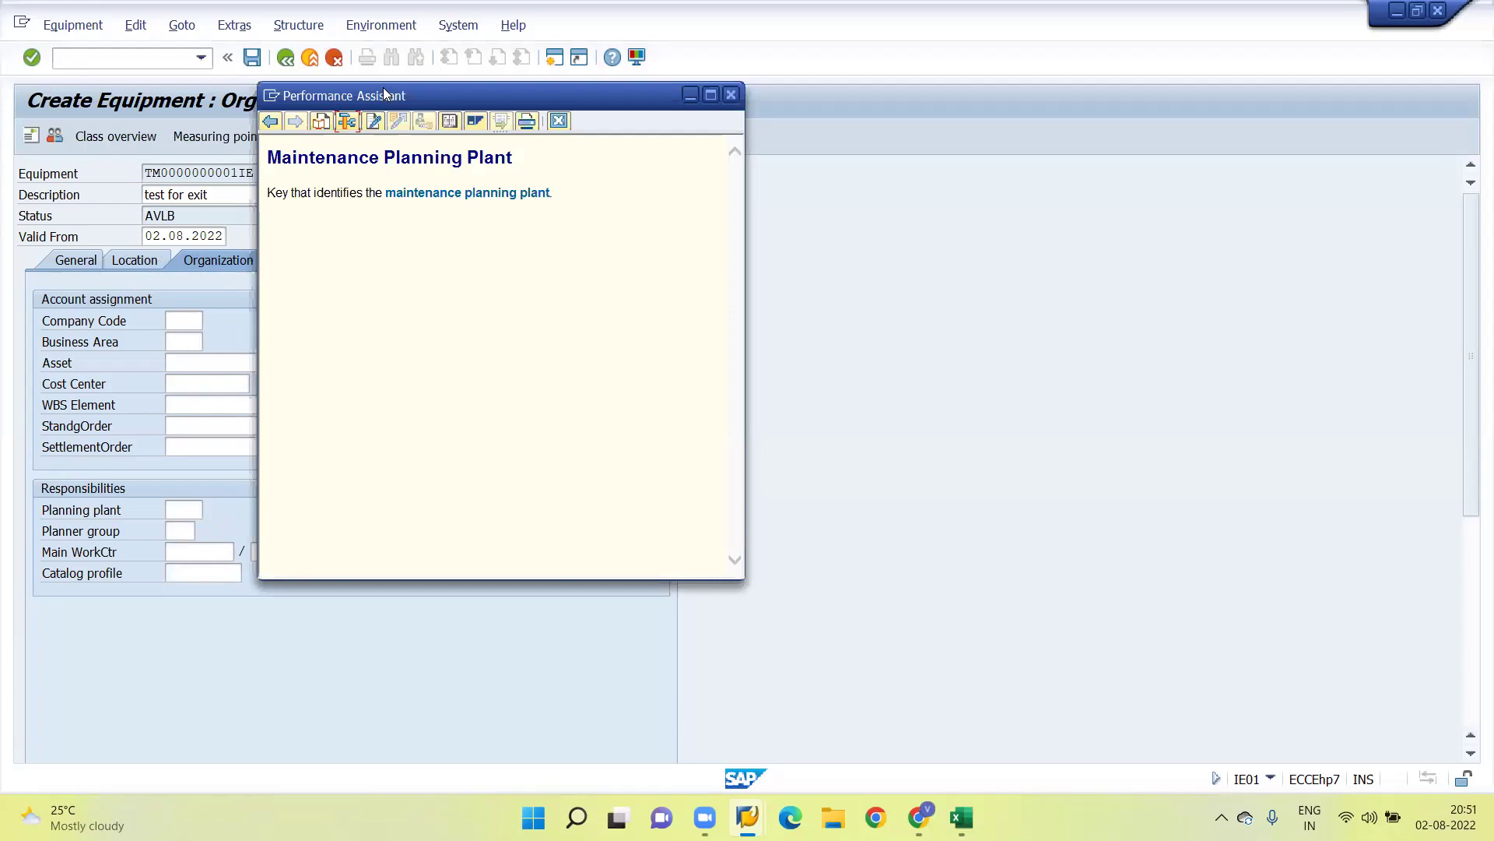
left_click(347, 120)
double_click(263, 567)
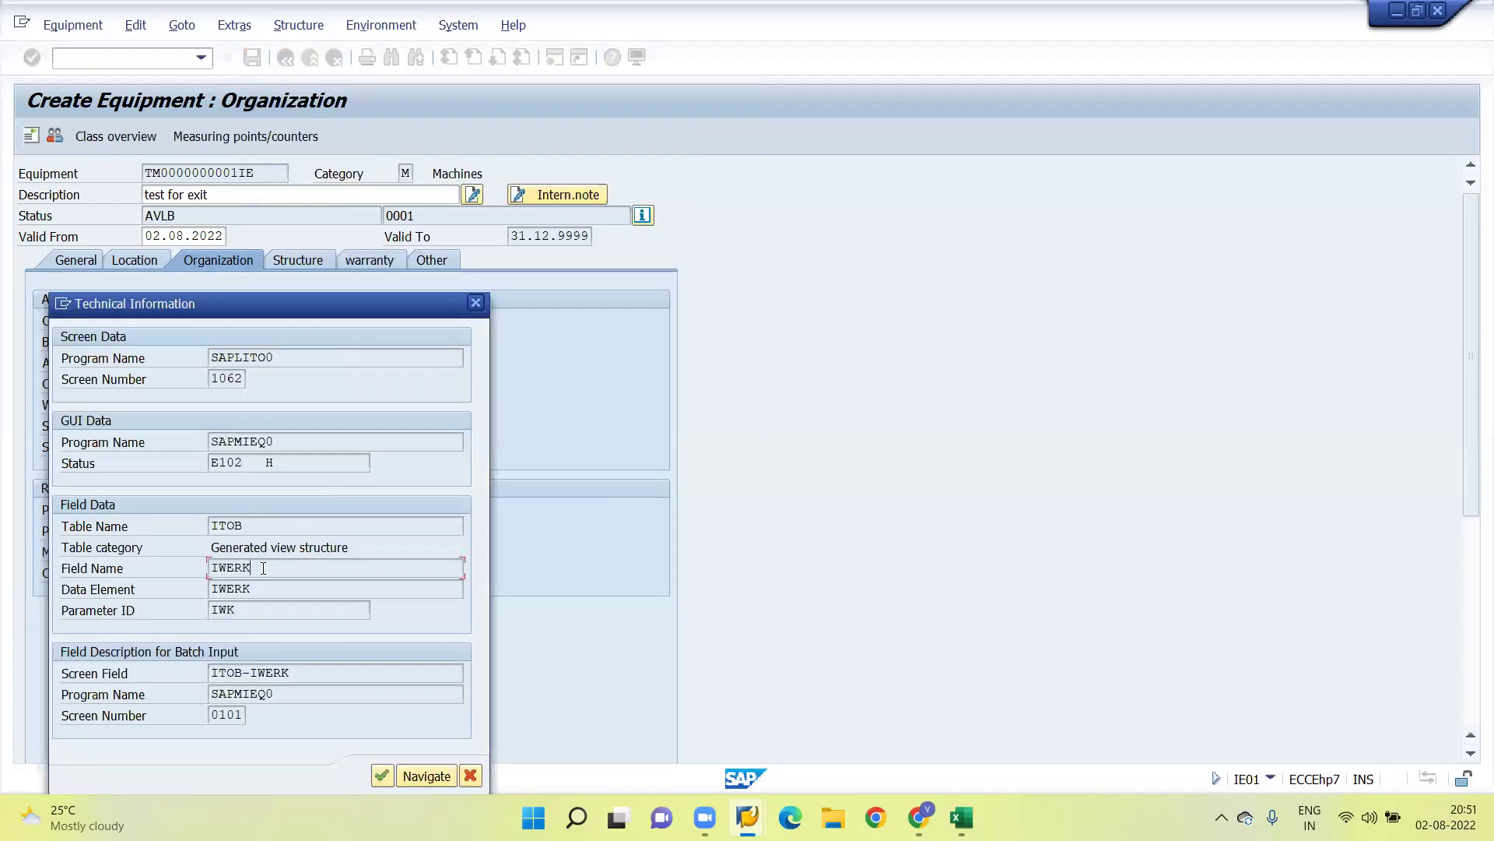
left_click(476, 302)
left_click(559, 120)
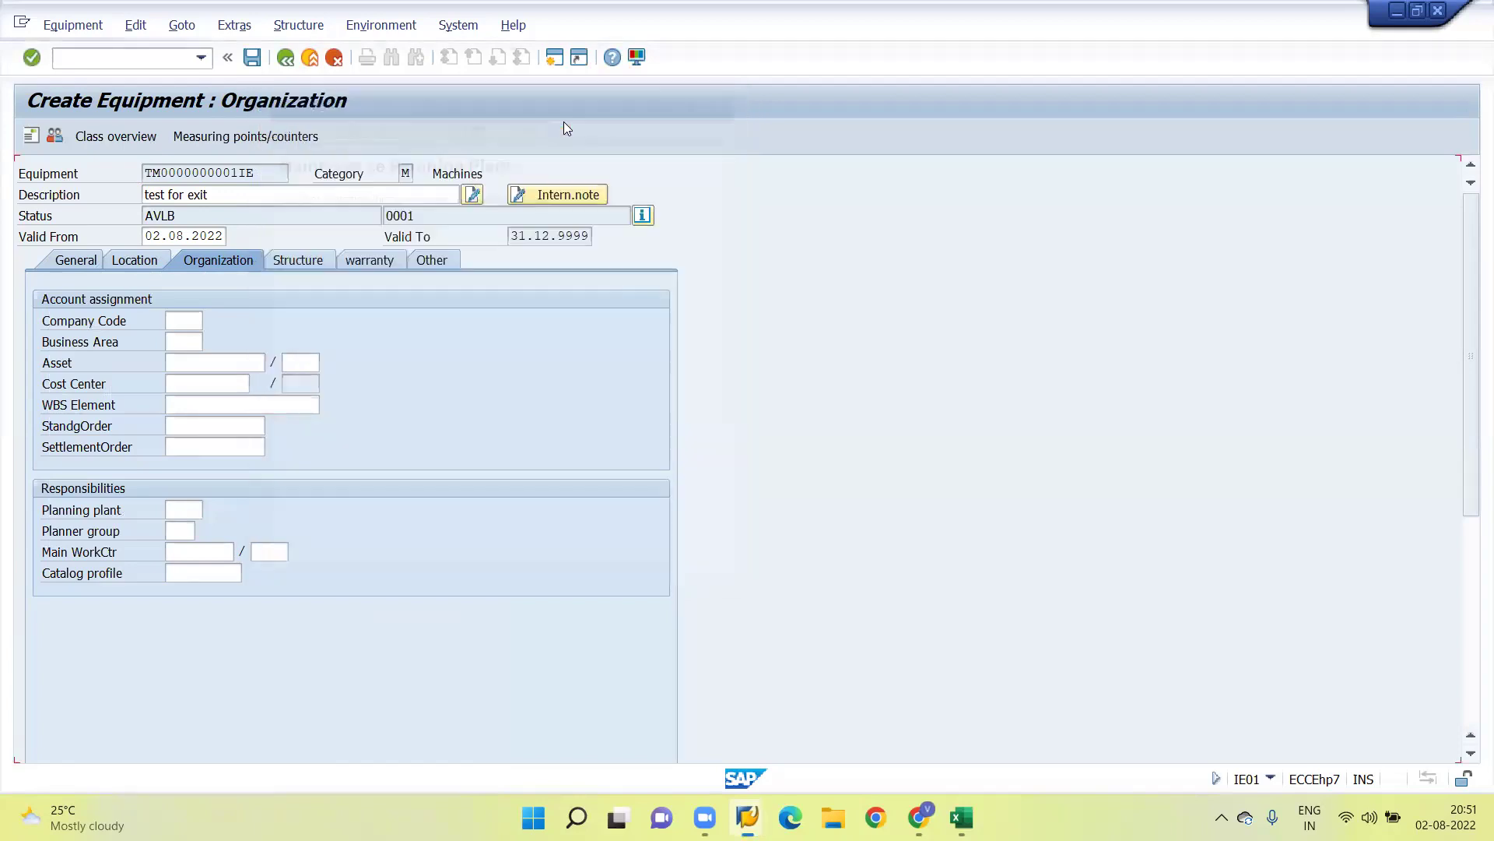
Return to the Book2 workbook in Excel and enter "Else Error Message" in cell M21.
key("alt+Tab")
key("alt+shift+Tab")
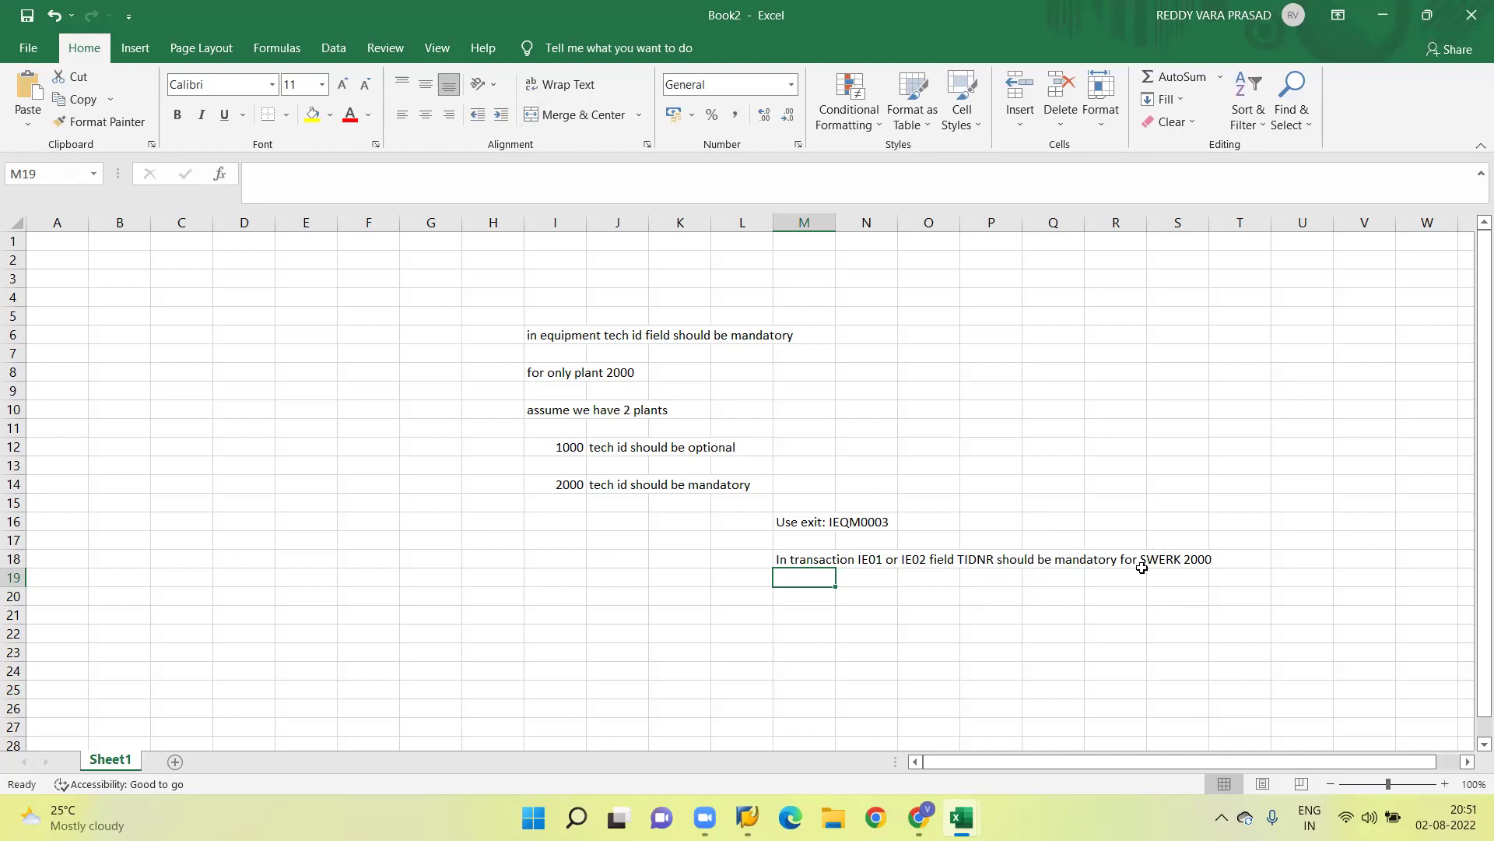
left_click(864, 529)
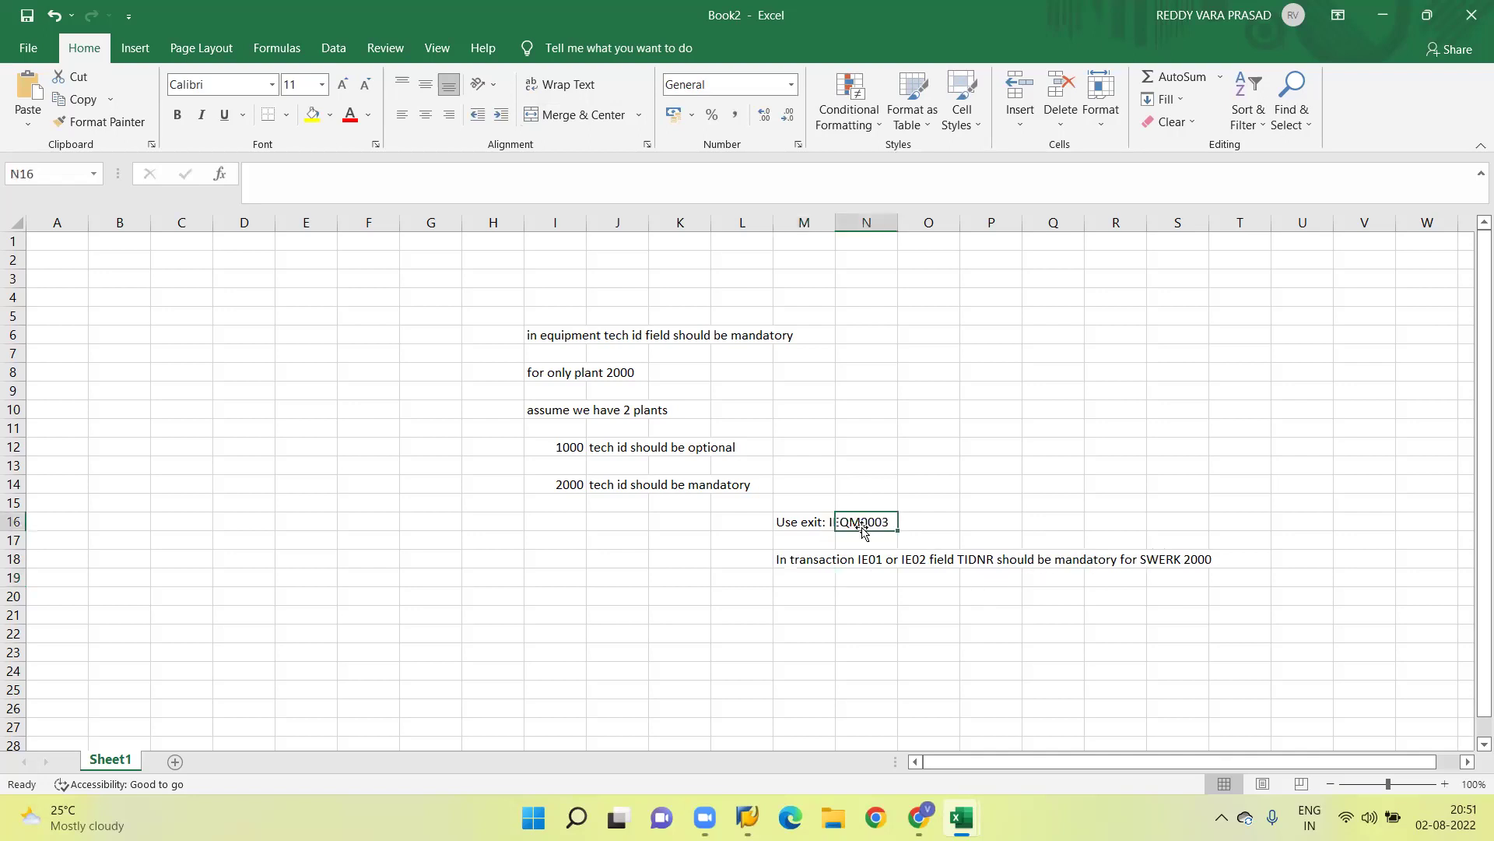
left_click(810, 611)
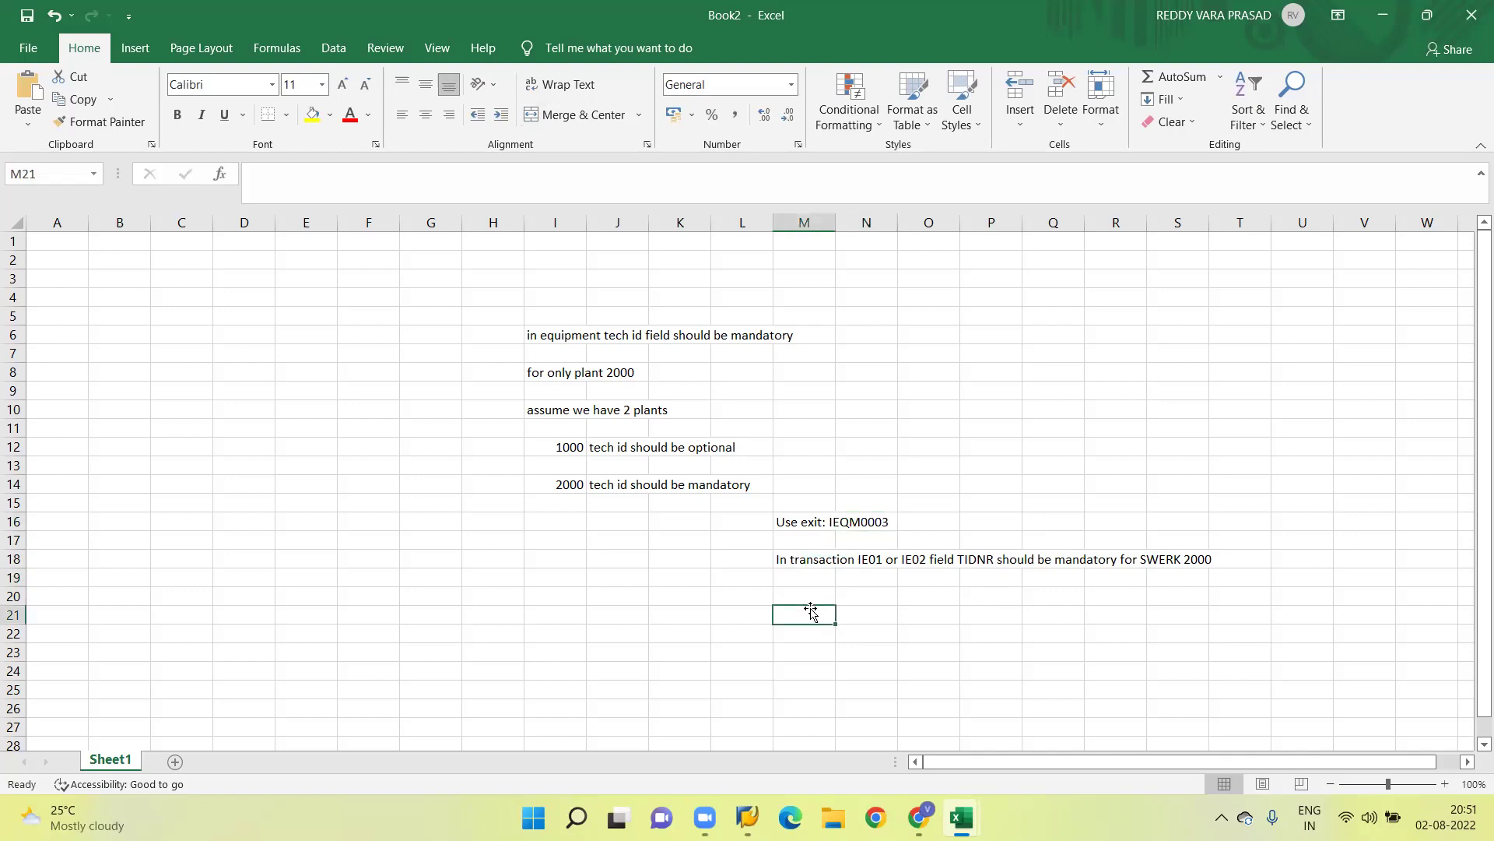
type("Else Error Message")
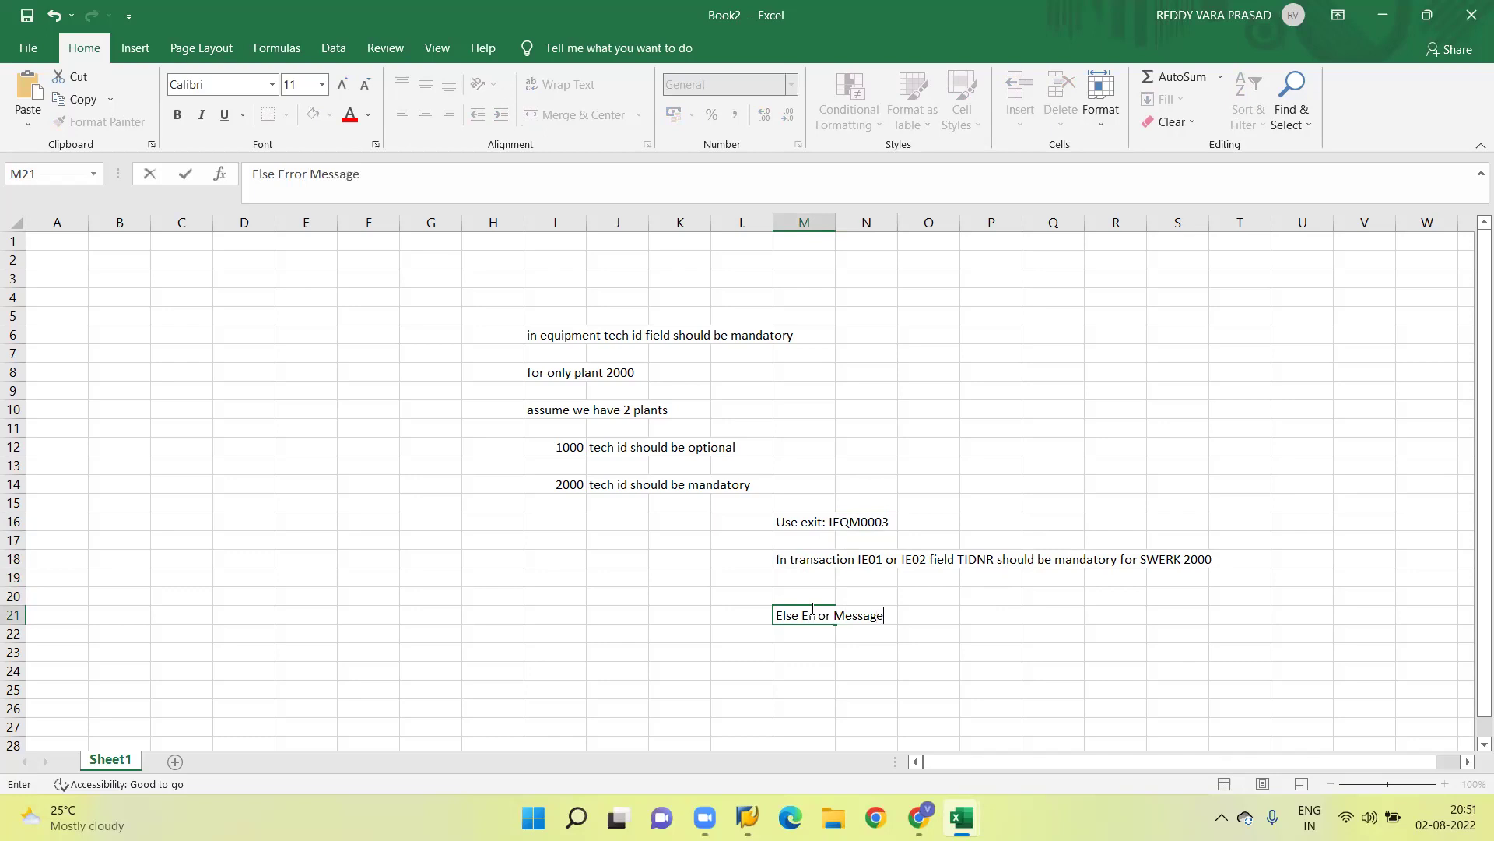
key("Return")
Enter the error message text "Tech id is mandatory." in cell M22.
type("I")
key("BackSpace")
type("Tech ")
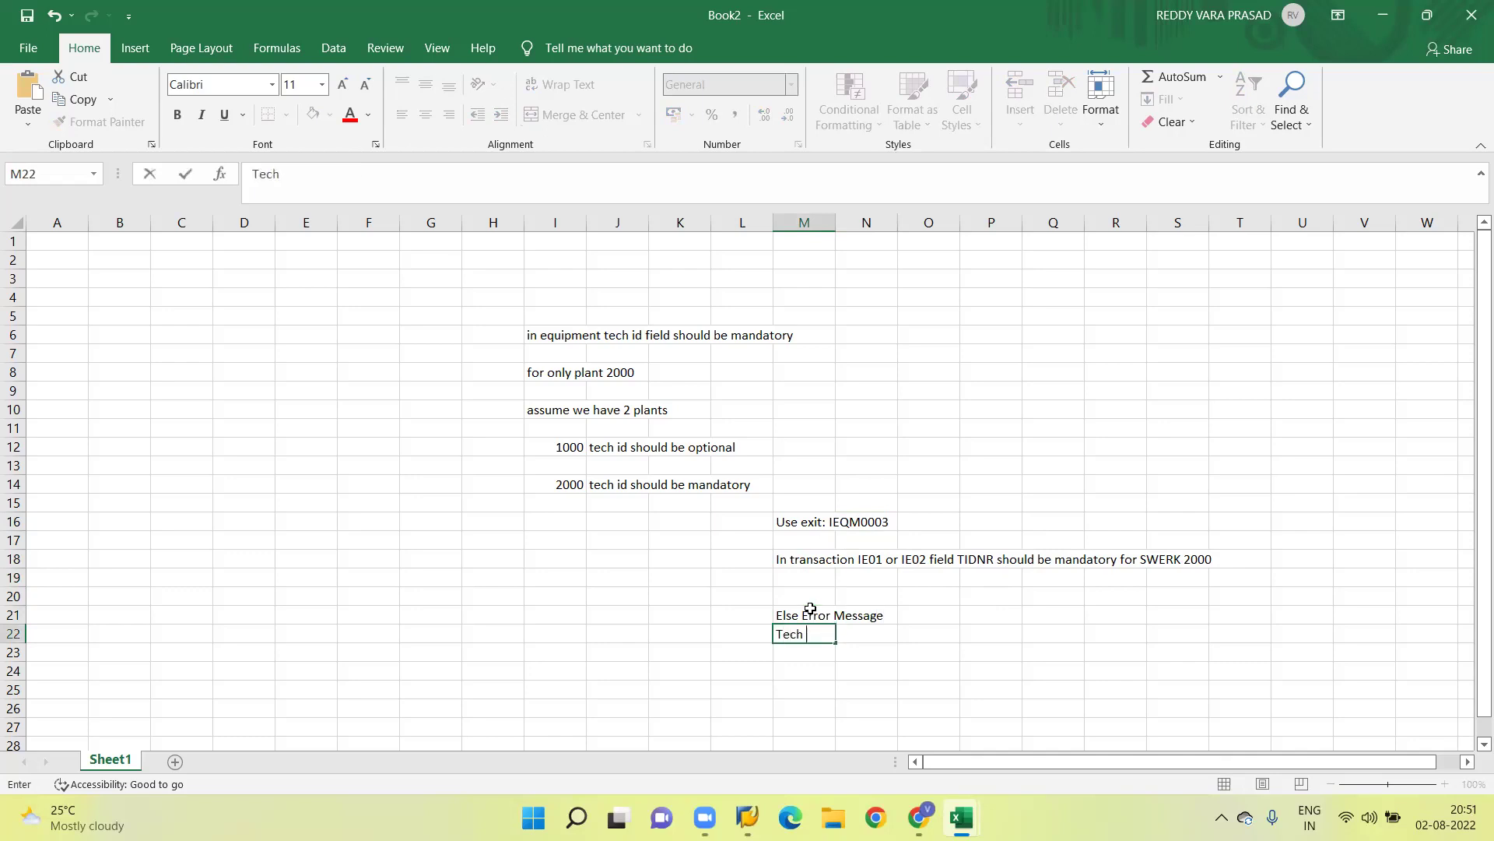
type("id is mandatory.")
key("Return")
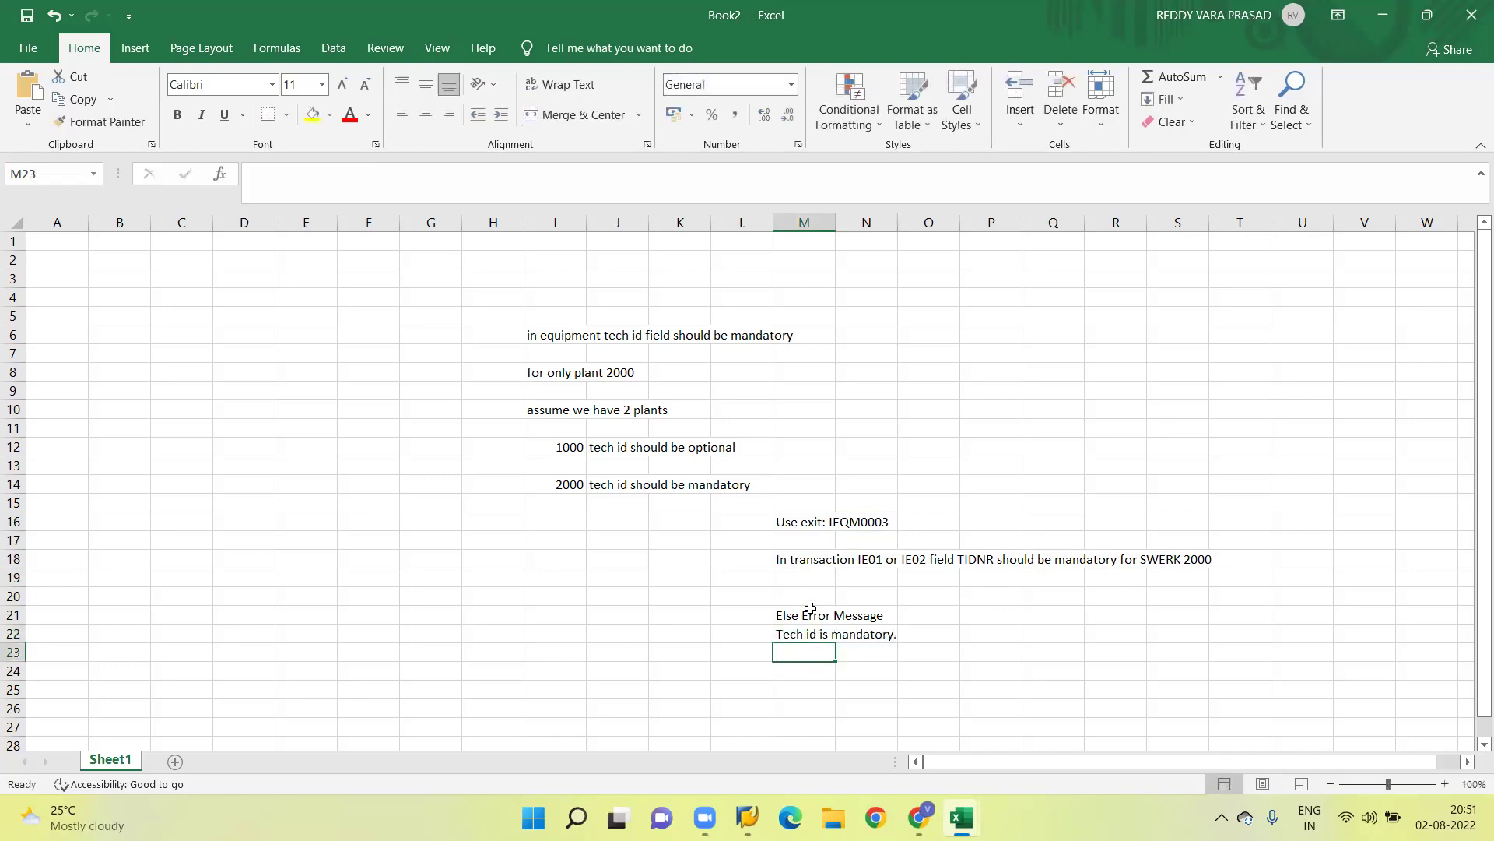